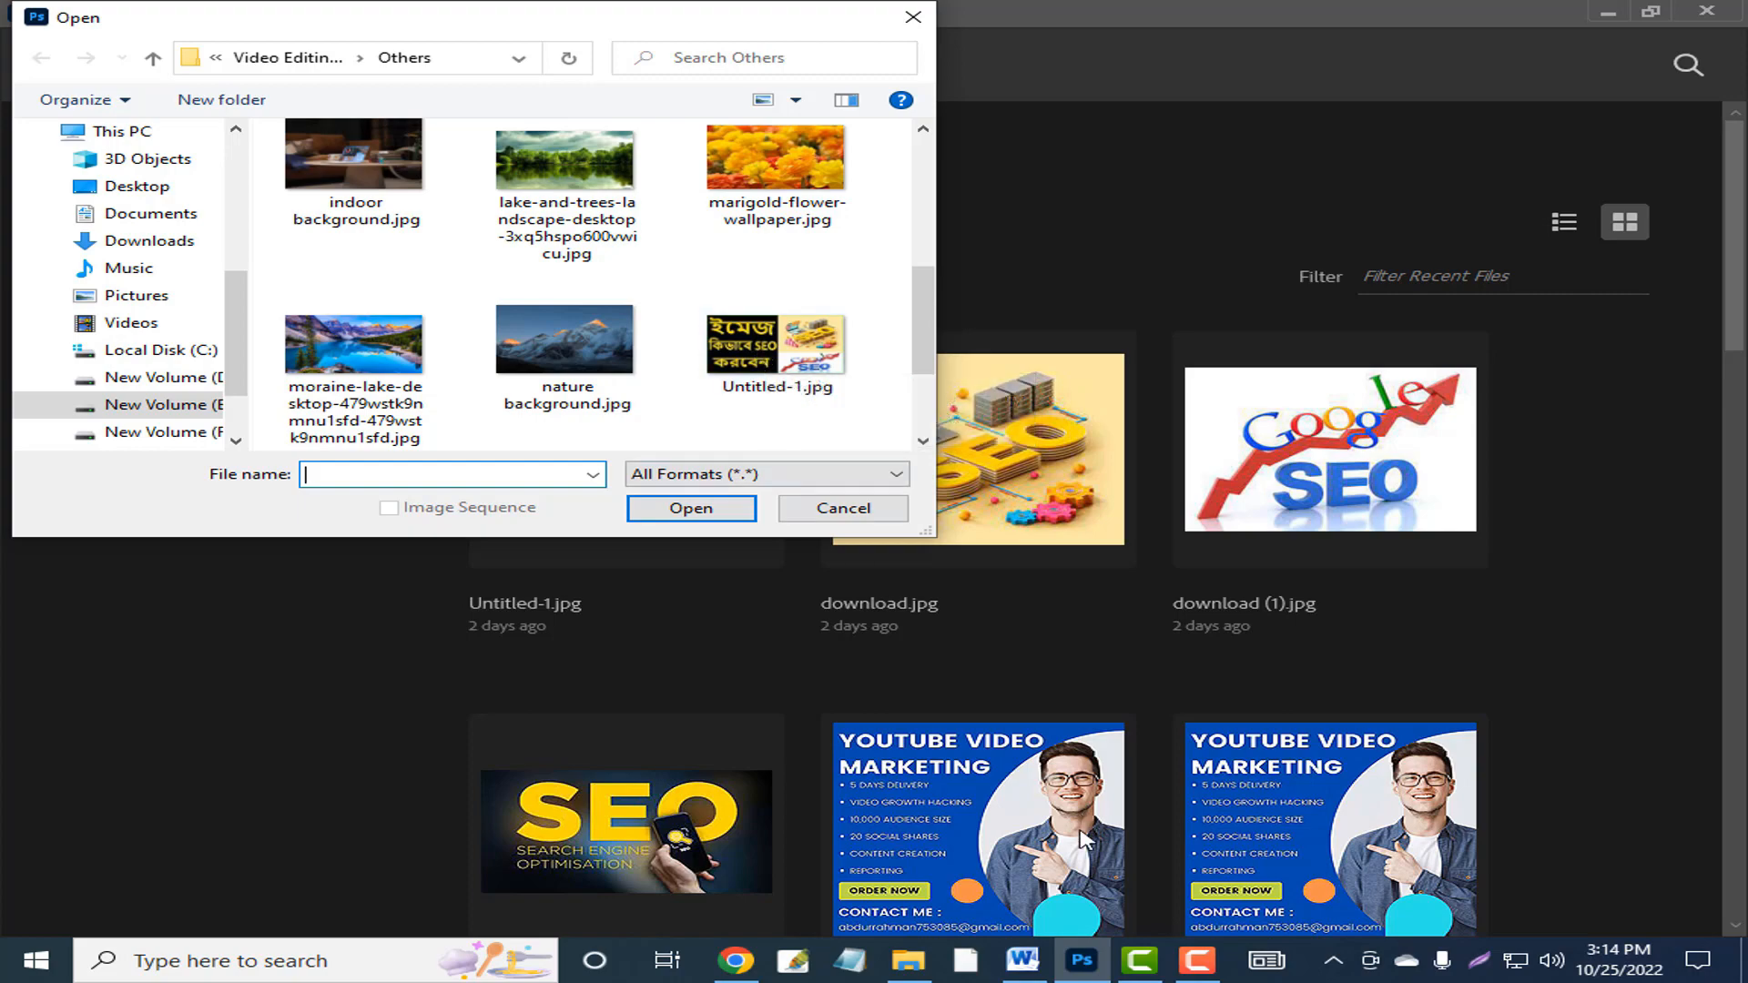
Rename Untitled-1.jpg as "How to do Image SEO Bangla Tutorial|| Fiverr gig image seo|| Image seo", using the video title copied from the Word document
{"action": "left_click", "coordinate": [1023, 961]}
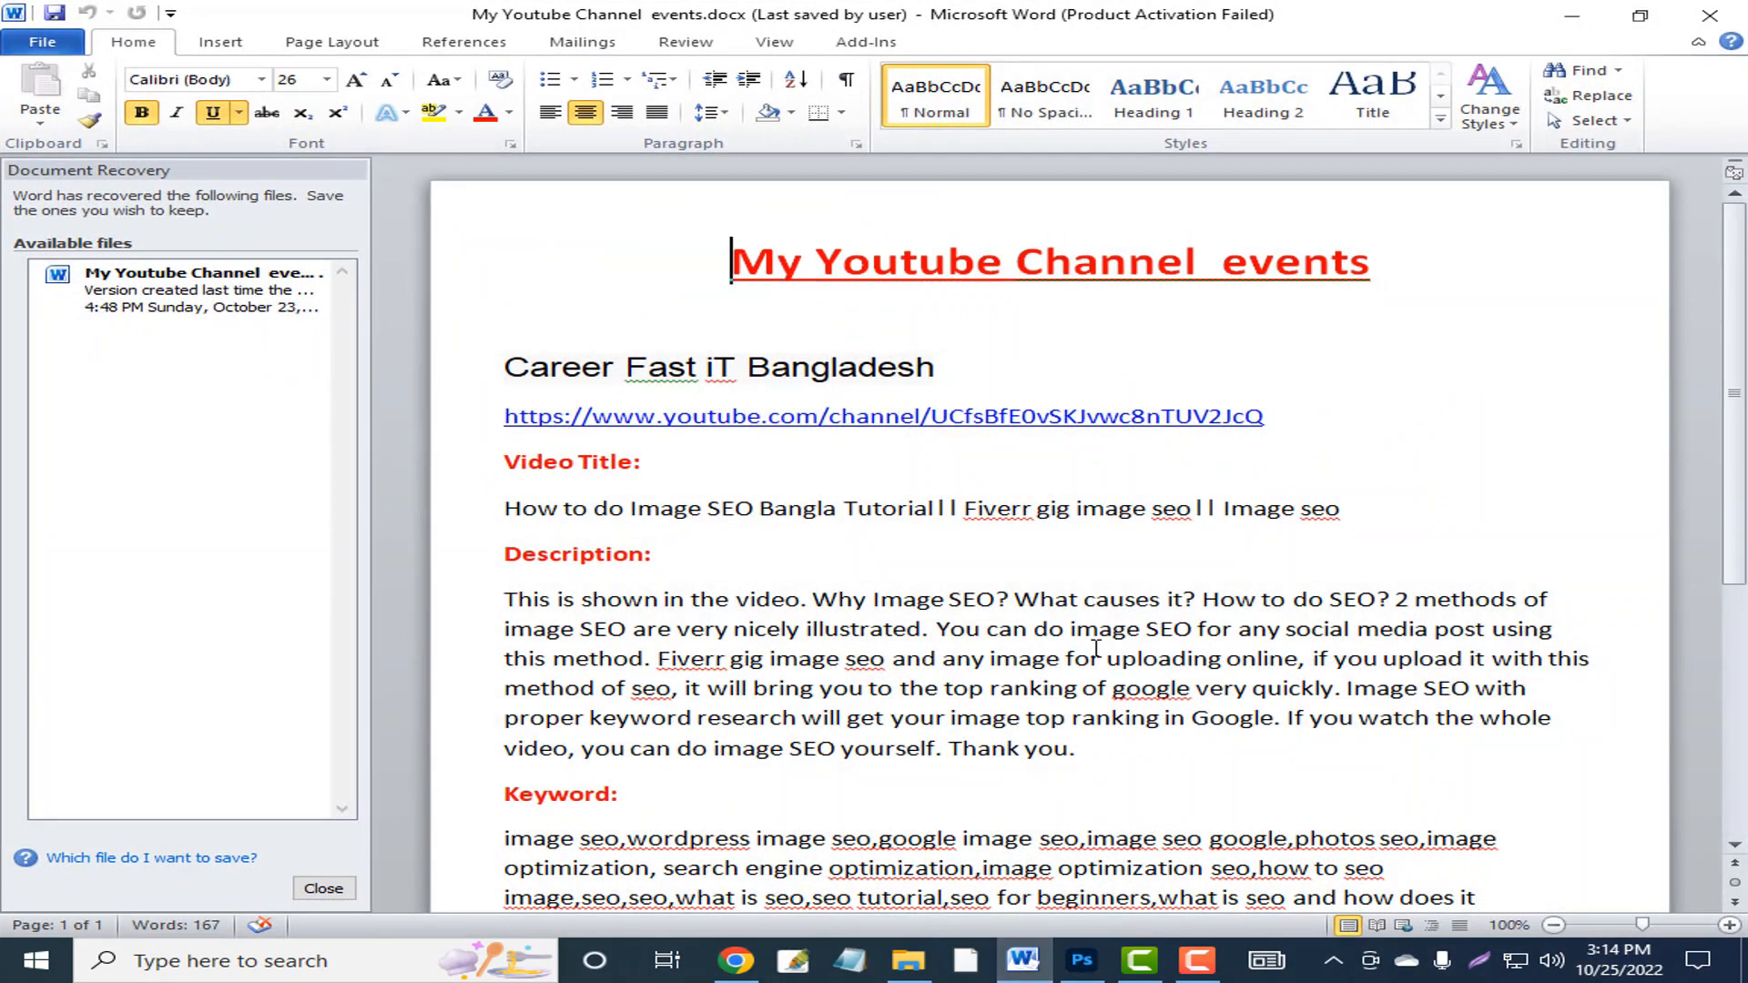
{"action": "left_click_drag", "start_coordinate": [1346, 510], "coordinate": [517, 503]}
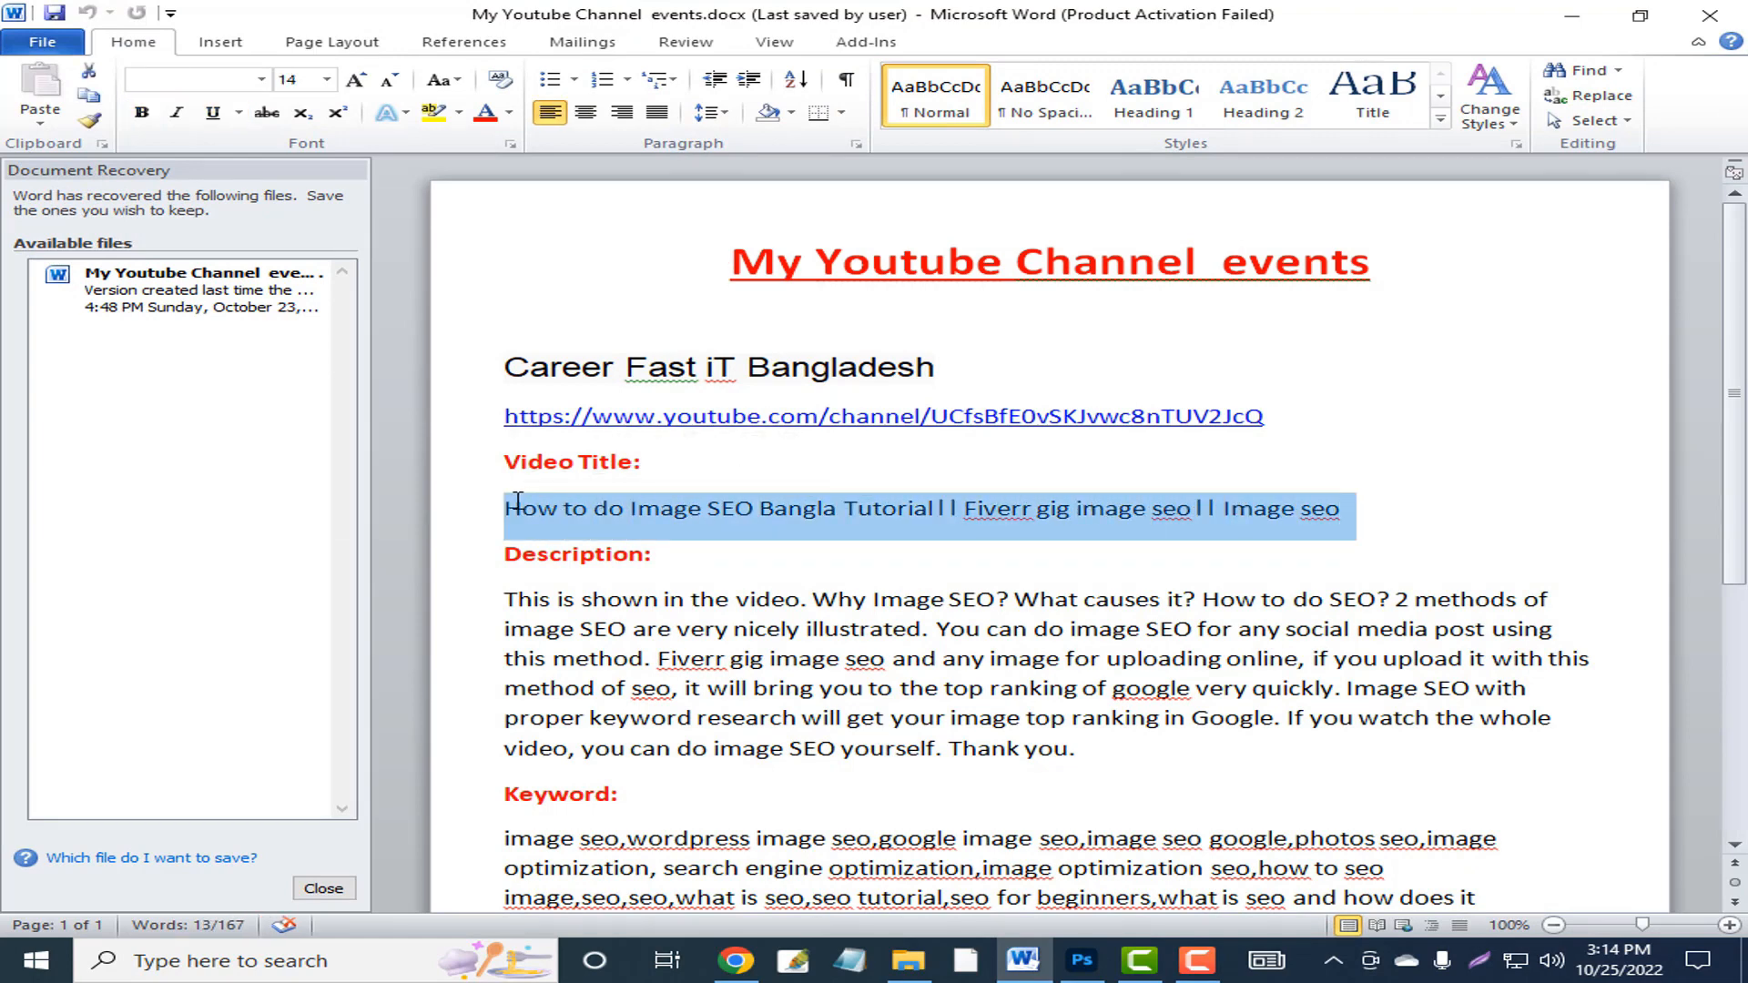
{"action": "key", "text": "ctrl+c"}
{"action": "left_click", "coordinate": [1579, 20]}
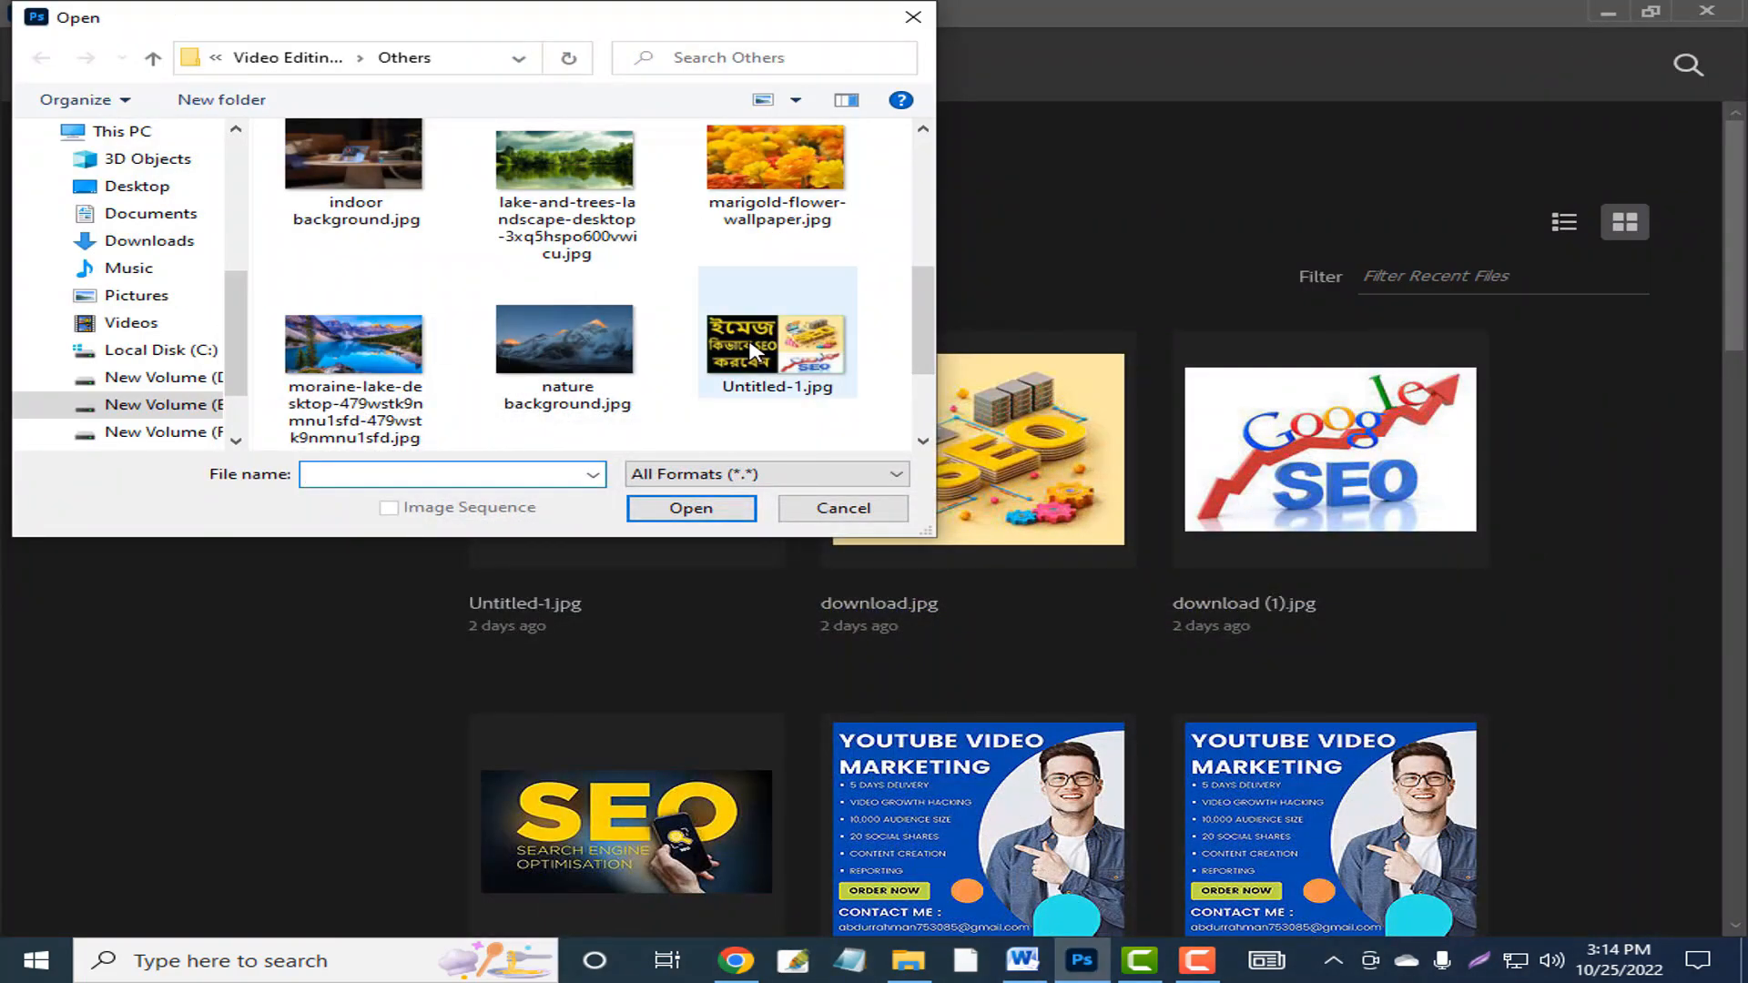
{"action": "left_click", "coordinate": [752, 353]}
{"action": "right_click", "coordinate": [752, 353]}
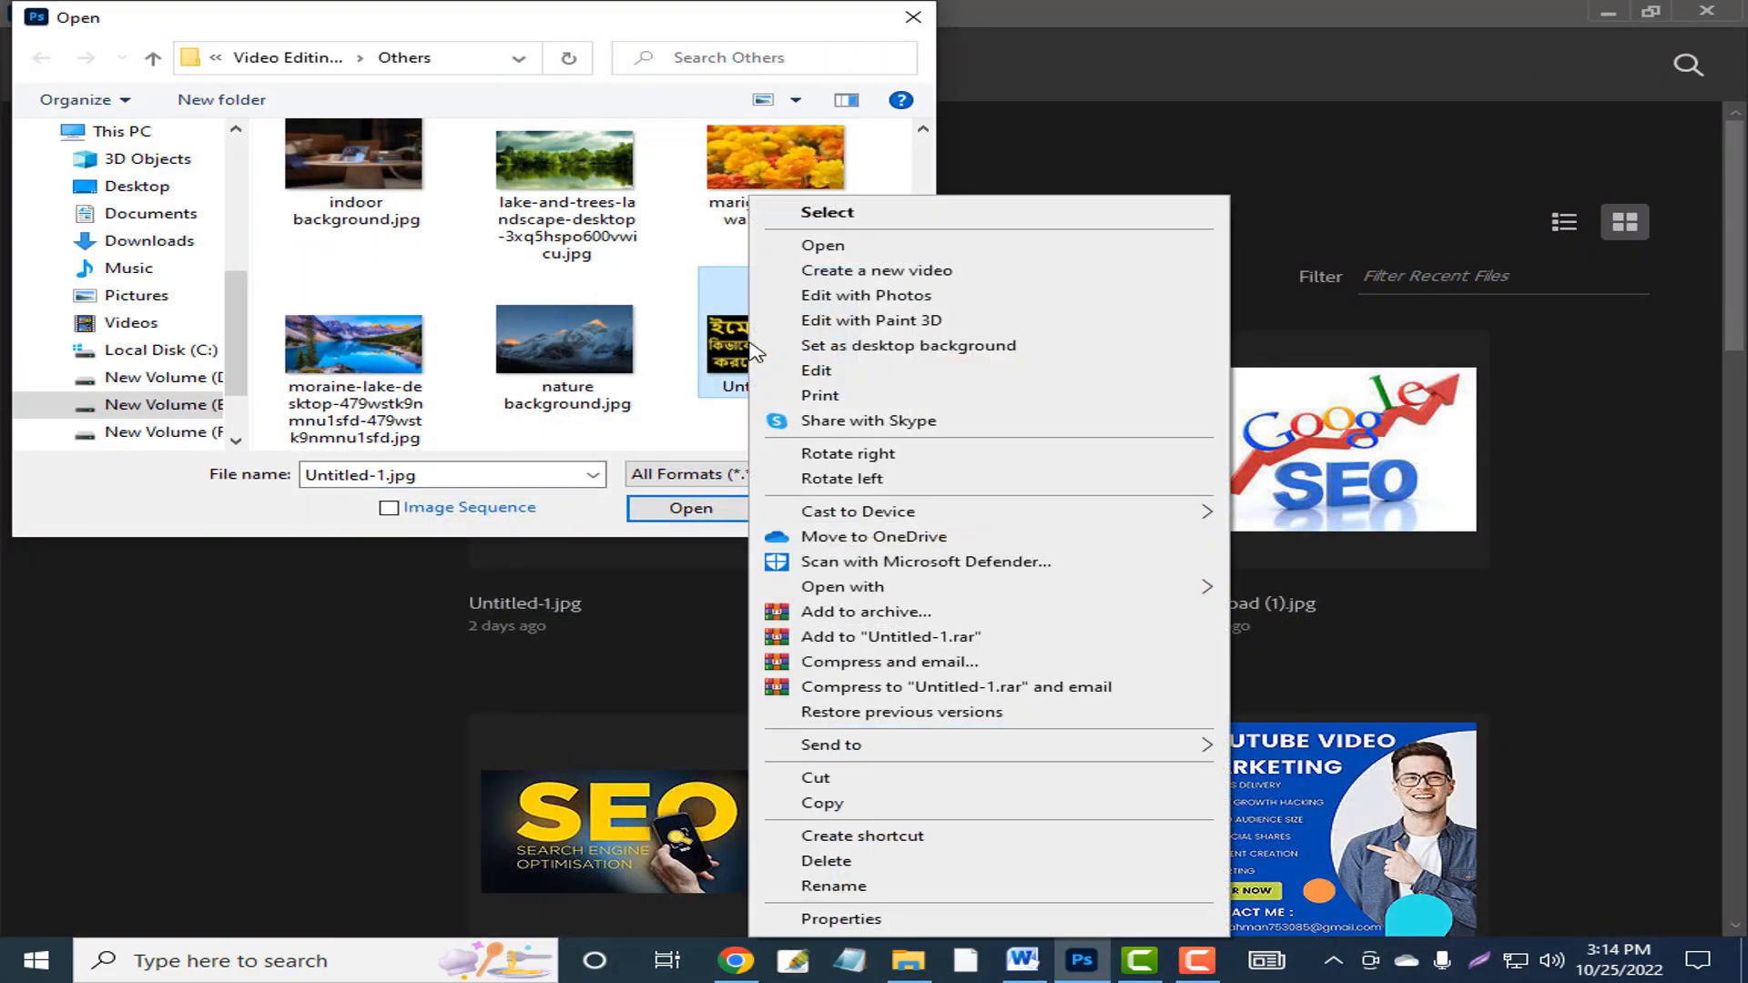
{"action": "left_click", "coordinate": [832, 886]}
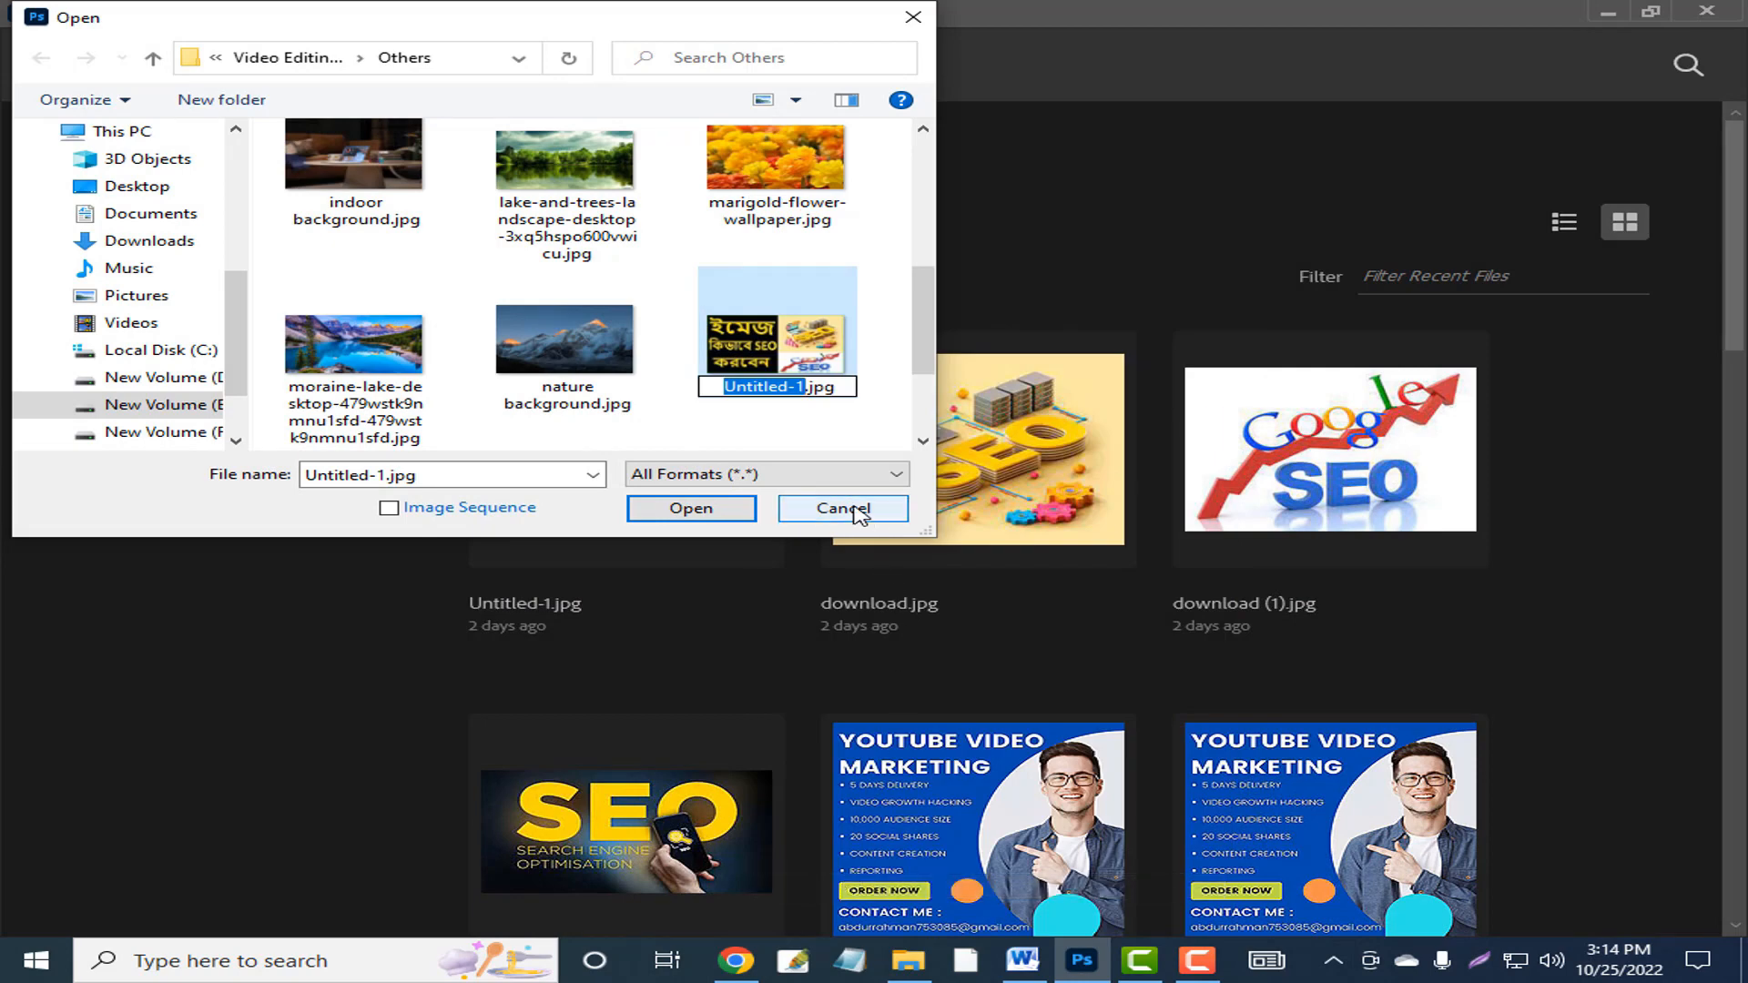
{"action": "key", "text": "ctrl+v"}
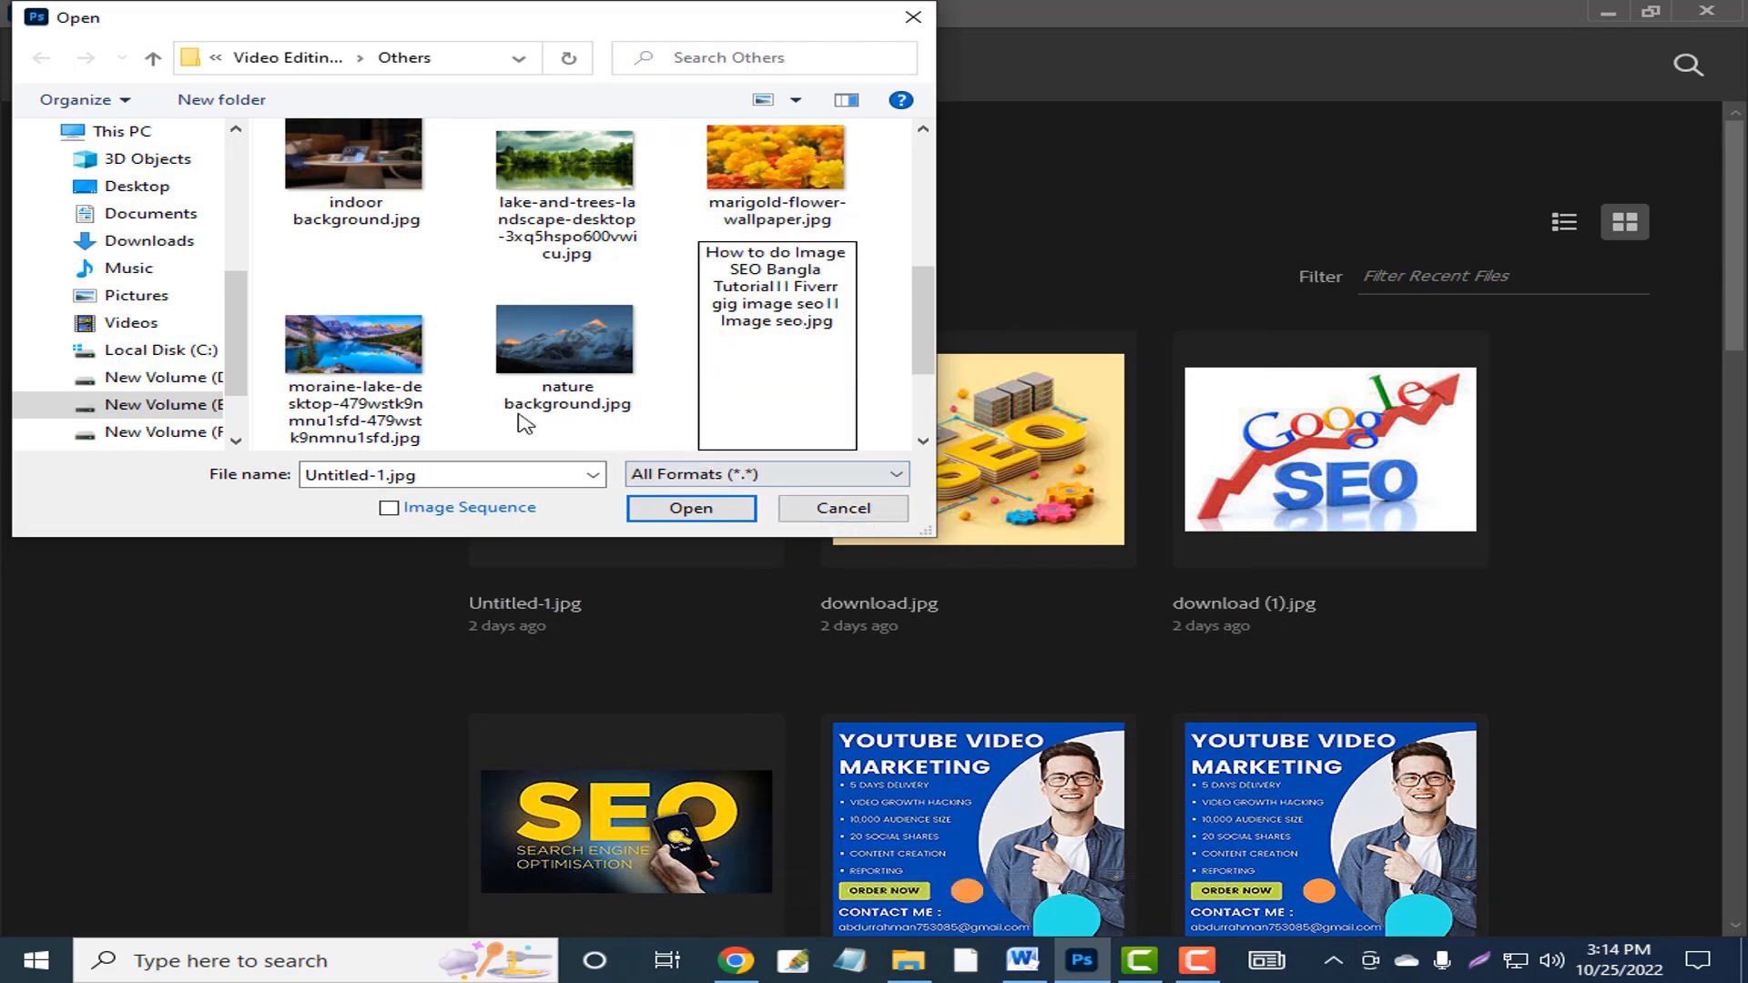
{"action": "left_click", "coordinate": [472, 286]}
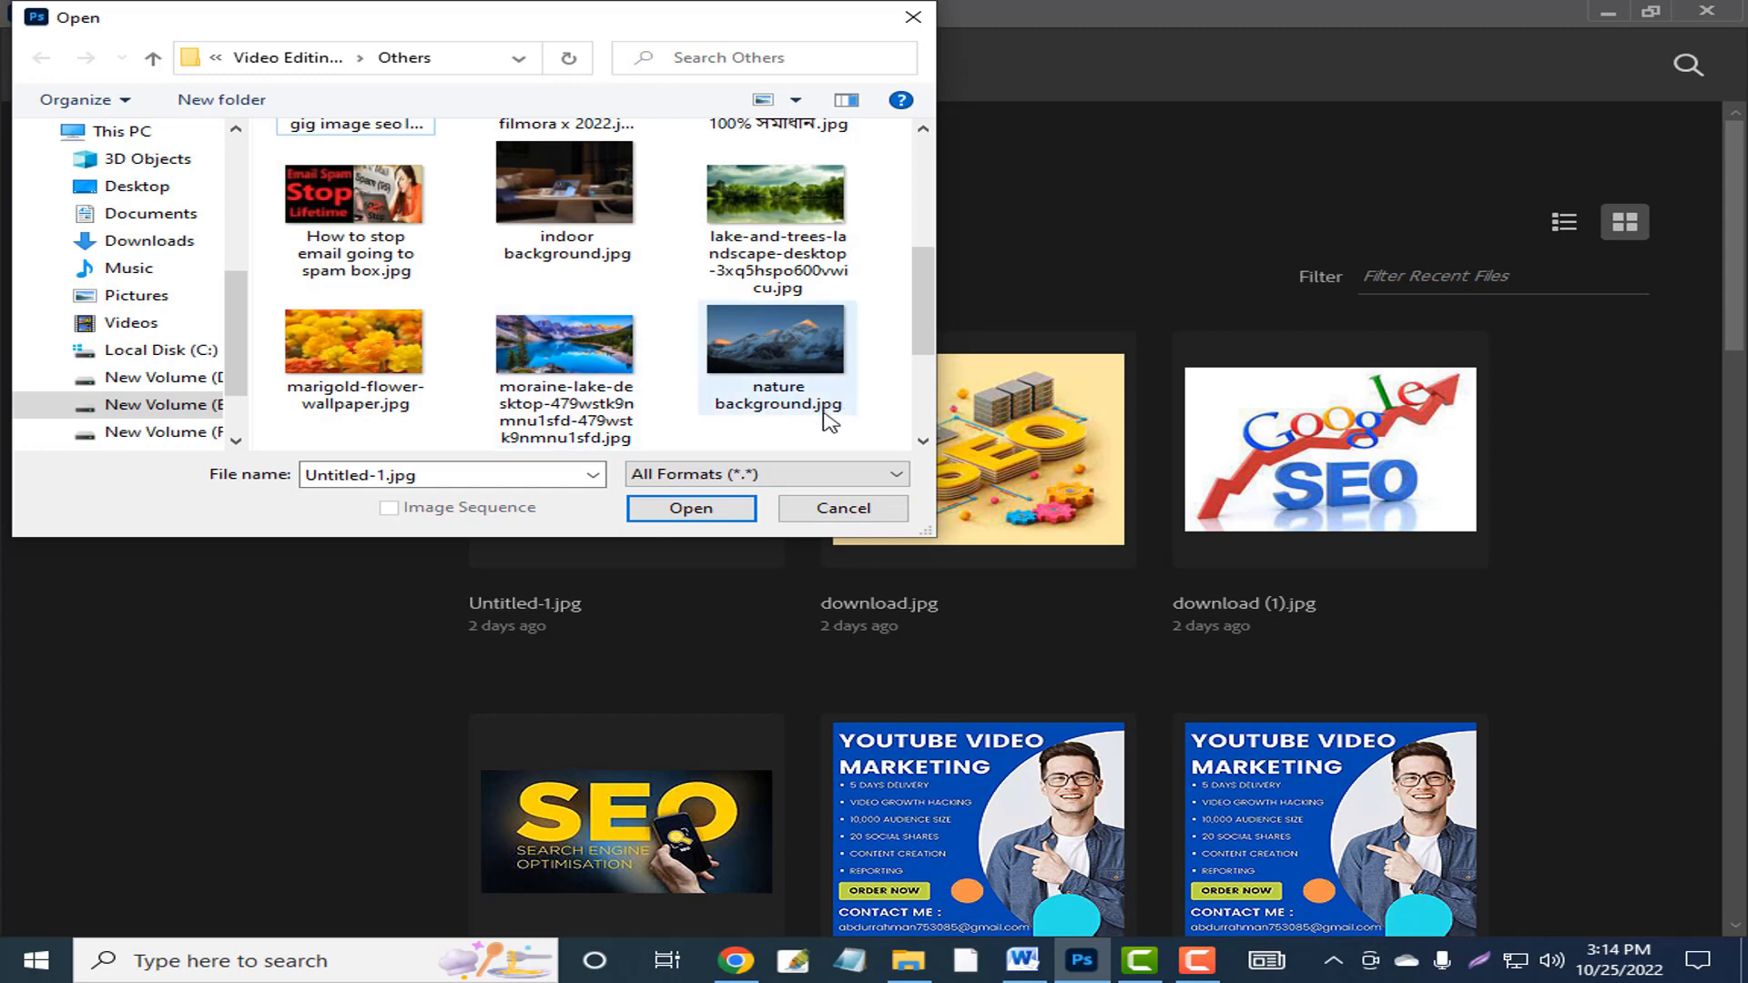
Find the renamed "How to do Image SEO Bangla Tutorial" image in the Others folder and open it in Photoshop
{"action": "scroll", "coordinate": [648, 399], "scroll_direction": "up", "scroll_amount": 2}
{"action": "scroll", "coordinate": [652, 395], "scroll_direction": "down", "scroll_amount": 2}
{"action": "scroll", "coordinate": [655, 390], "scroll_direction": "up", "scroll_amount": 2}
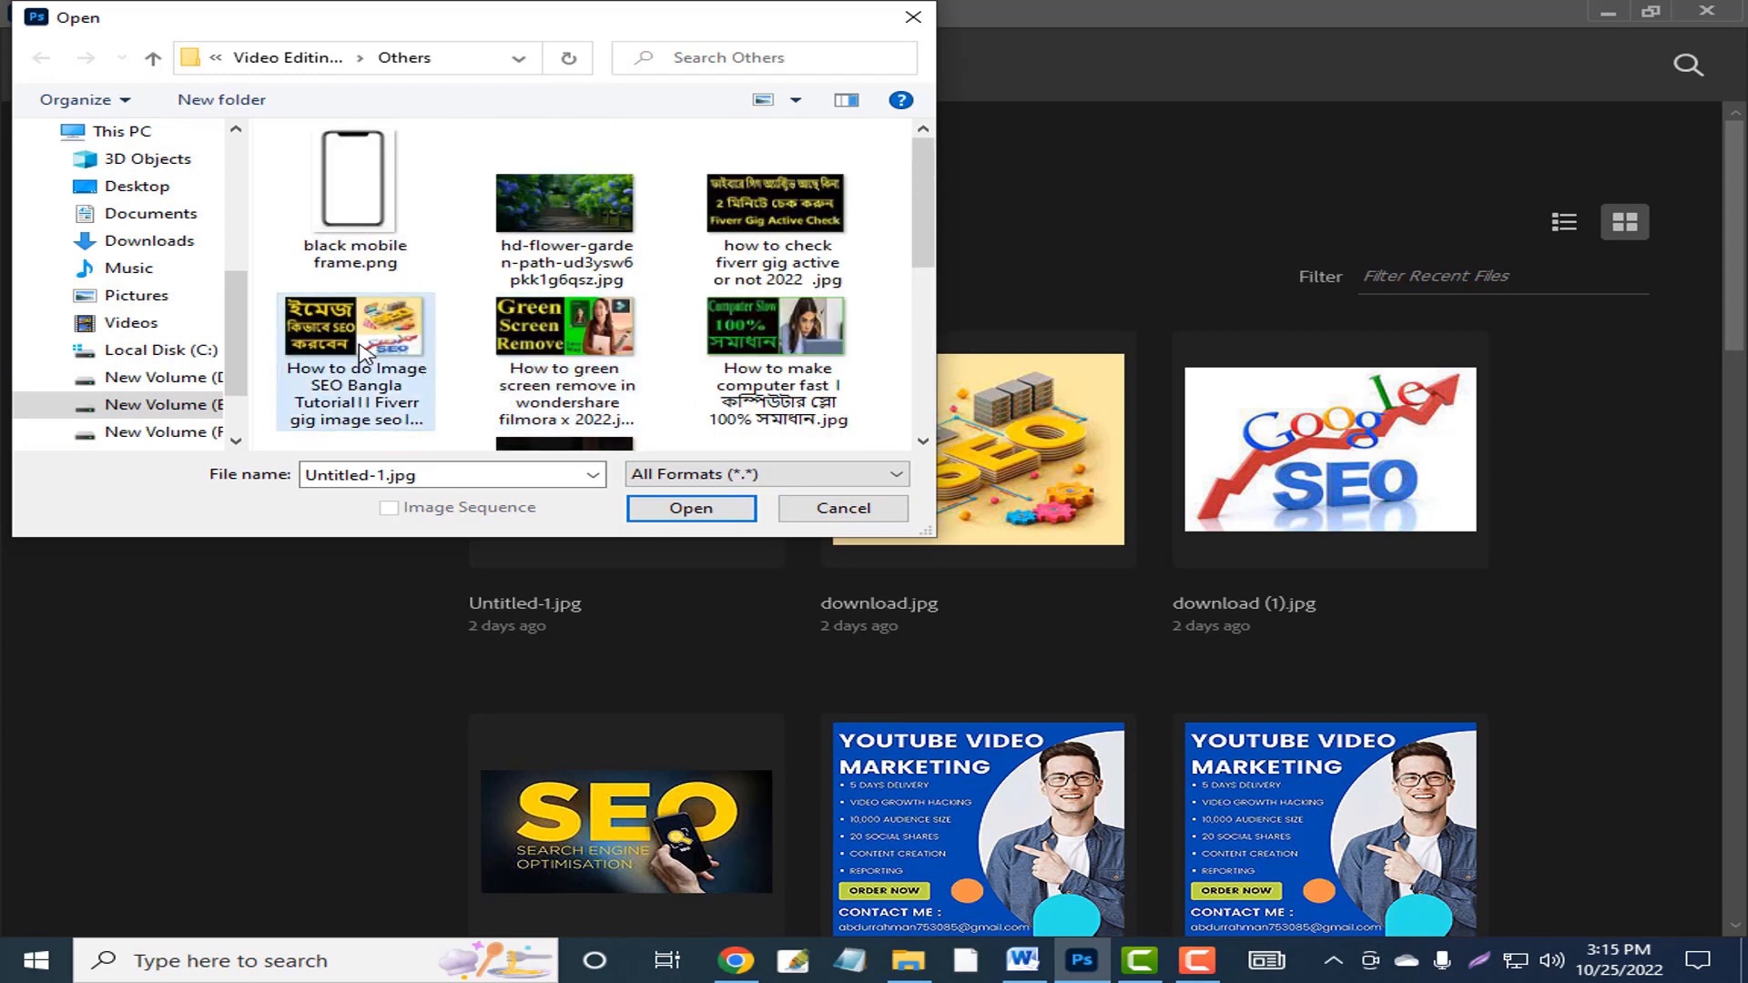
{"action": "left_click", "coordinate": [365, 351]}
{"action": "left_click", "coordinate": [692, 508]}
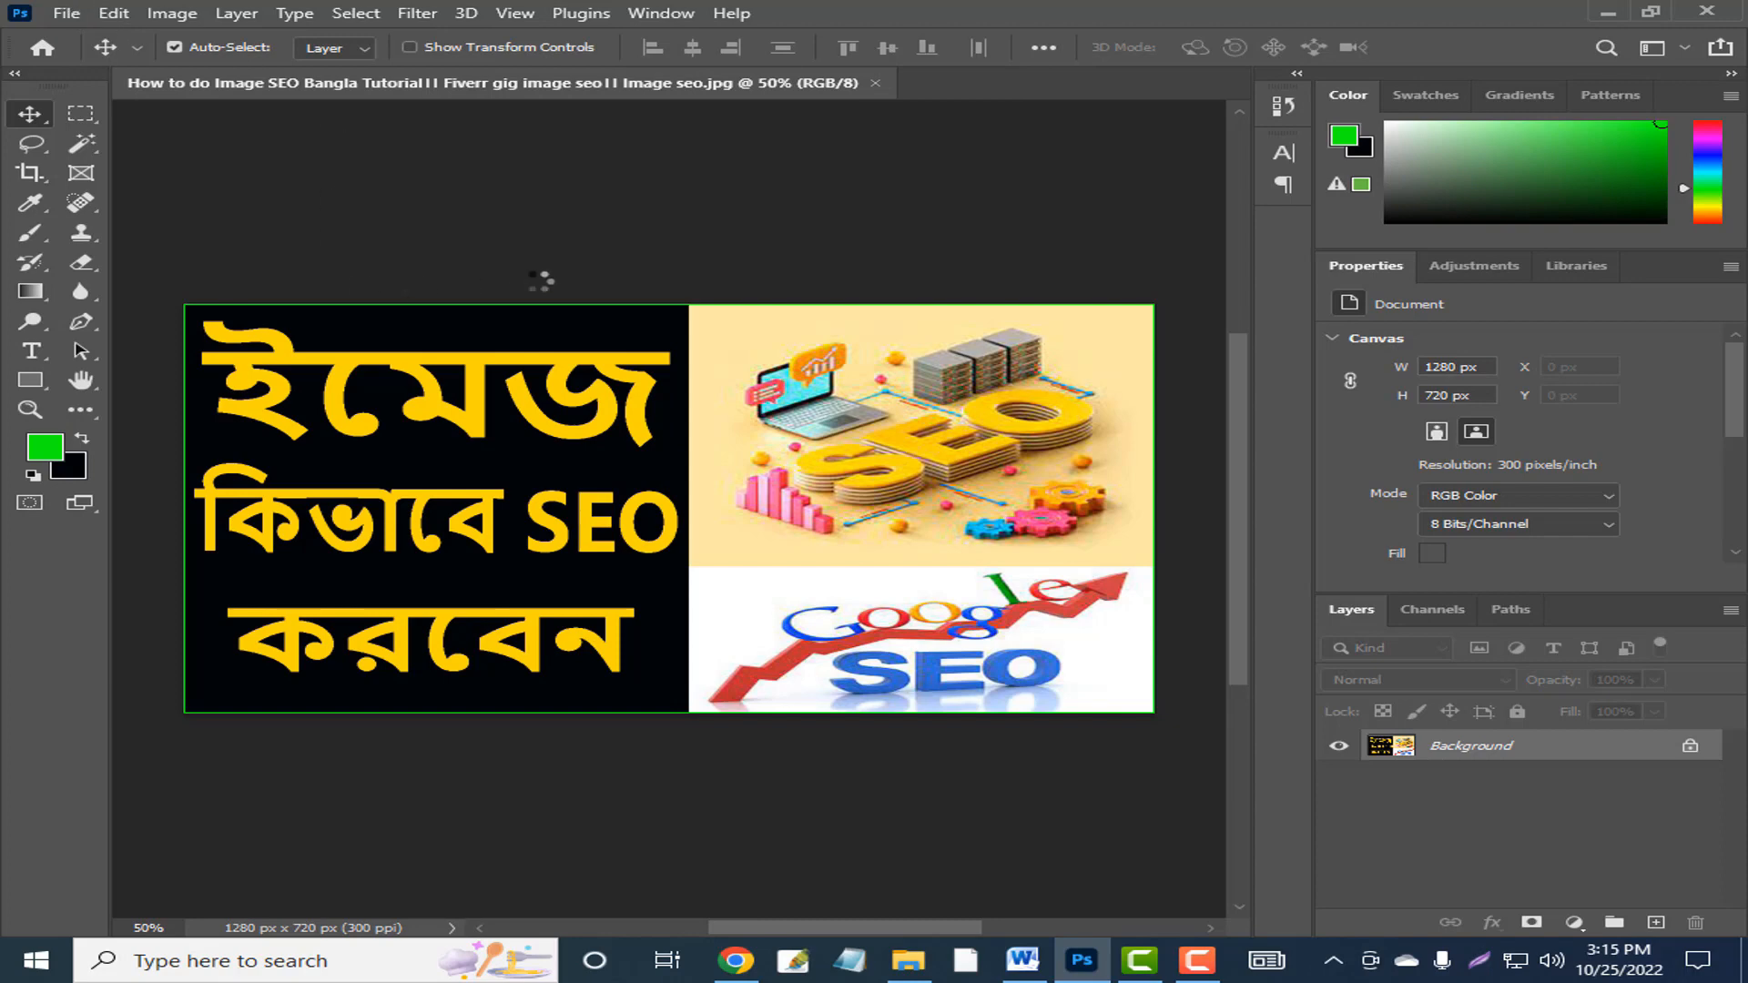
Open the image's File Info and paste the copied title "How to do Image SEO Bangla Tutorial|| Fiverr gig image seo|| Image seo" as the document title
{"action": "left_click", "coordinate": [76, 16]}
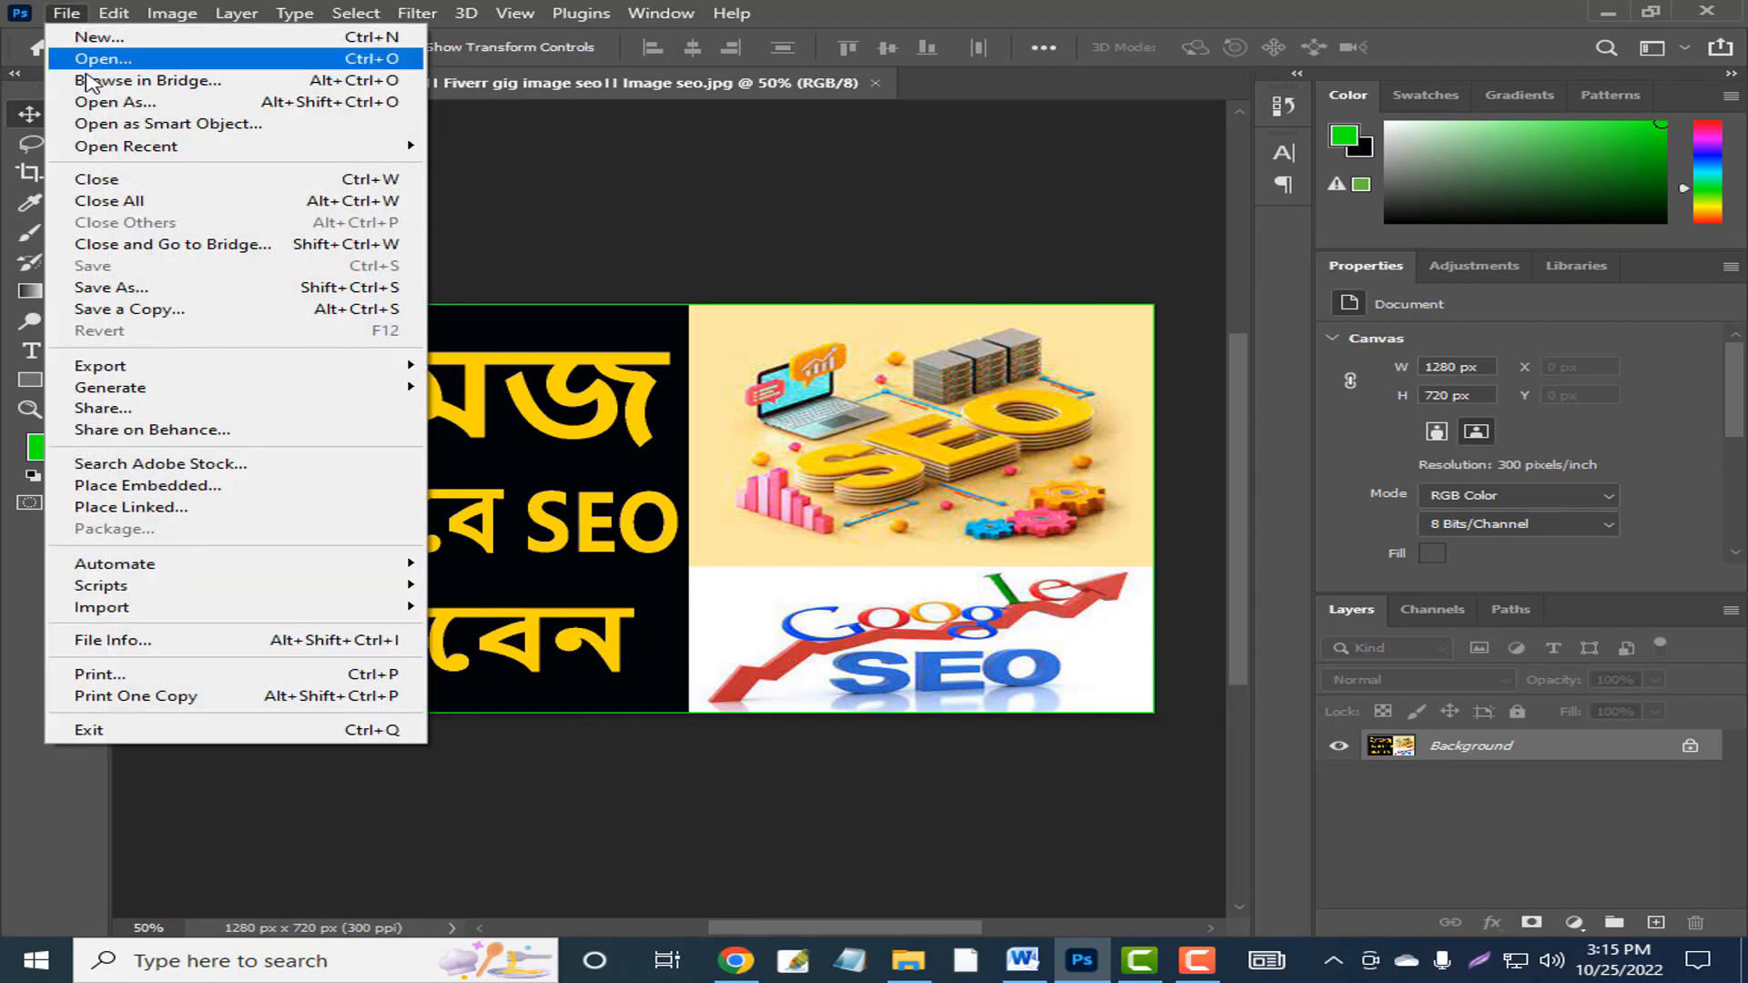
{"action": "left_click", "coordinate": [127, 640]}
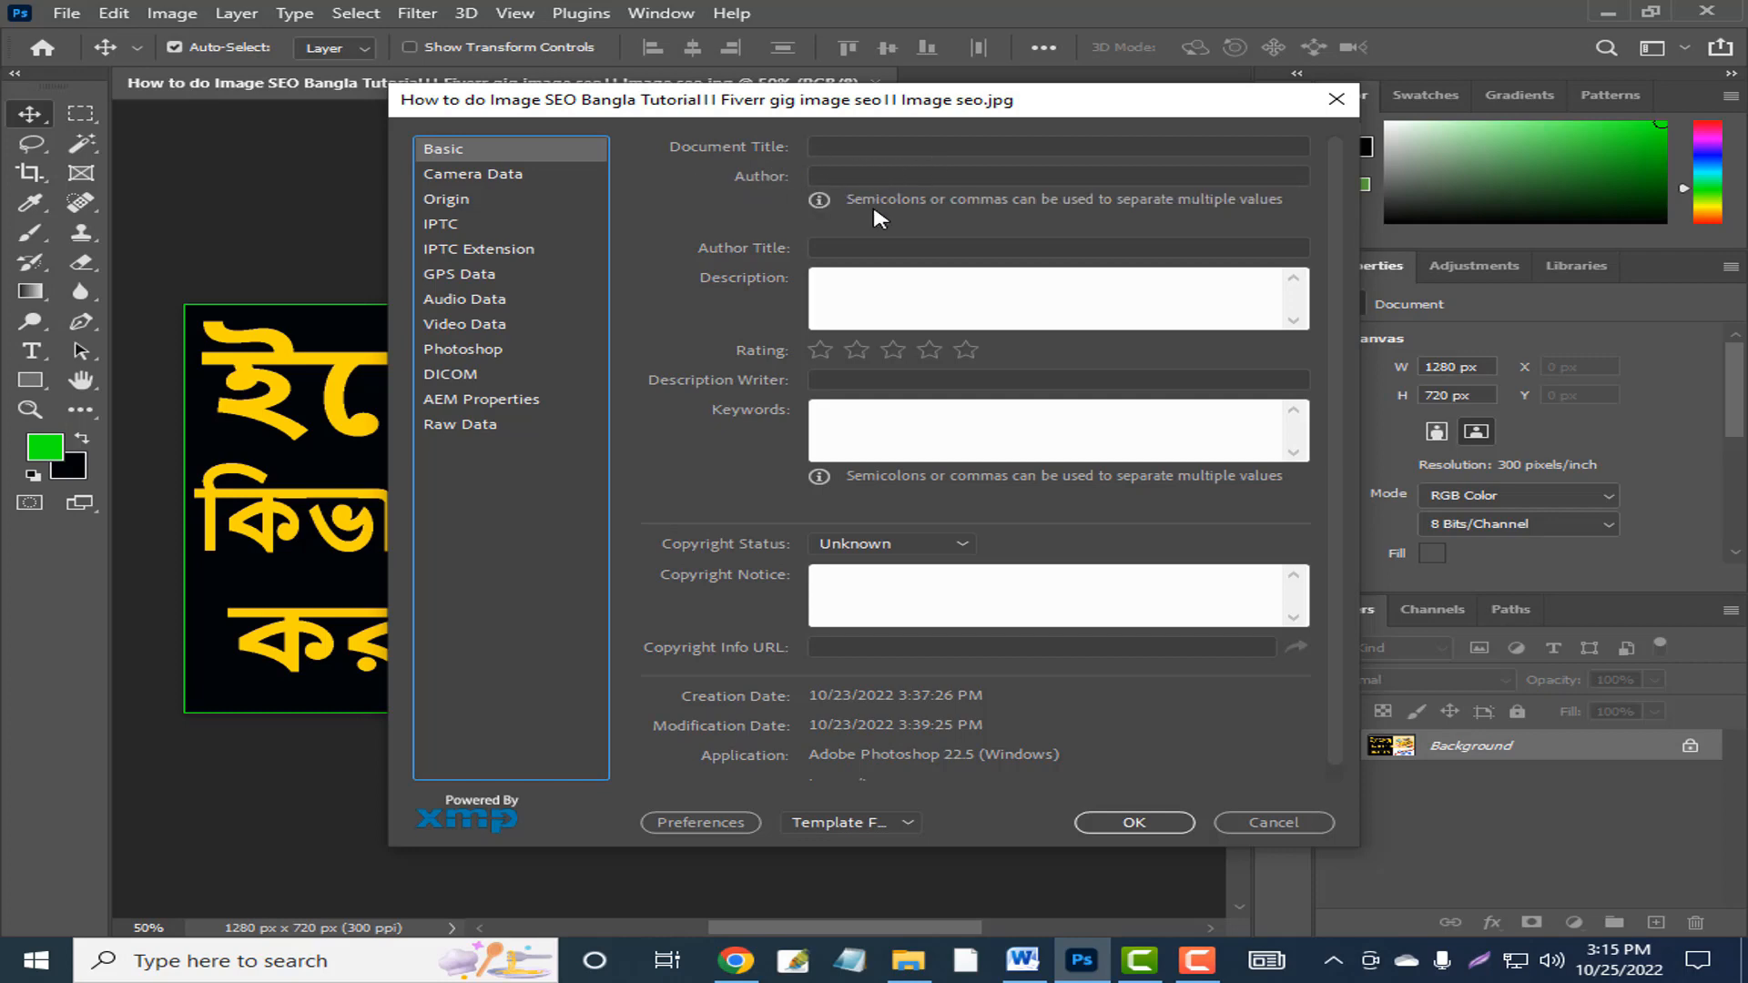
{"action": "left_click", "coordinate": [855, 147]}
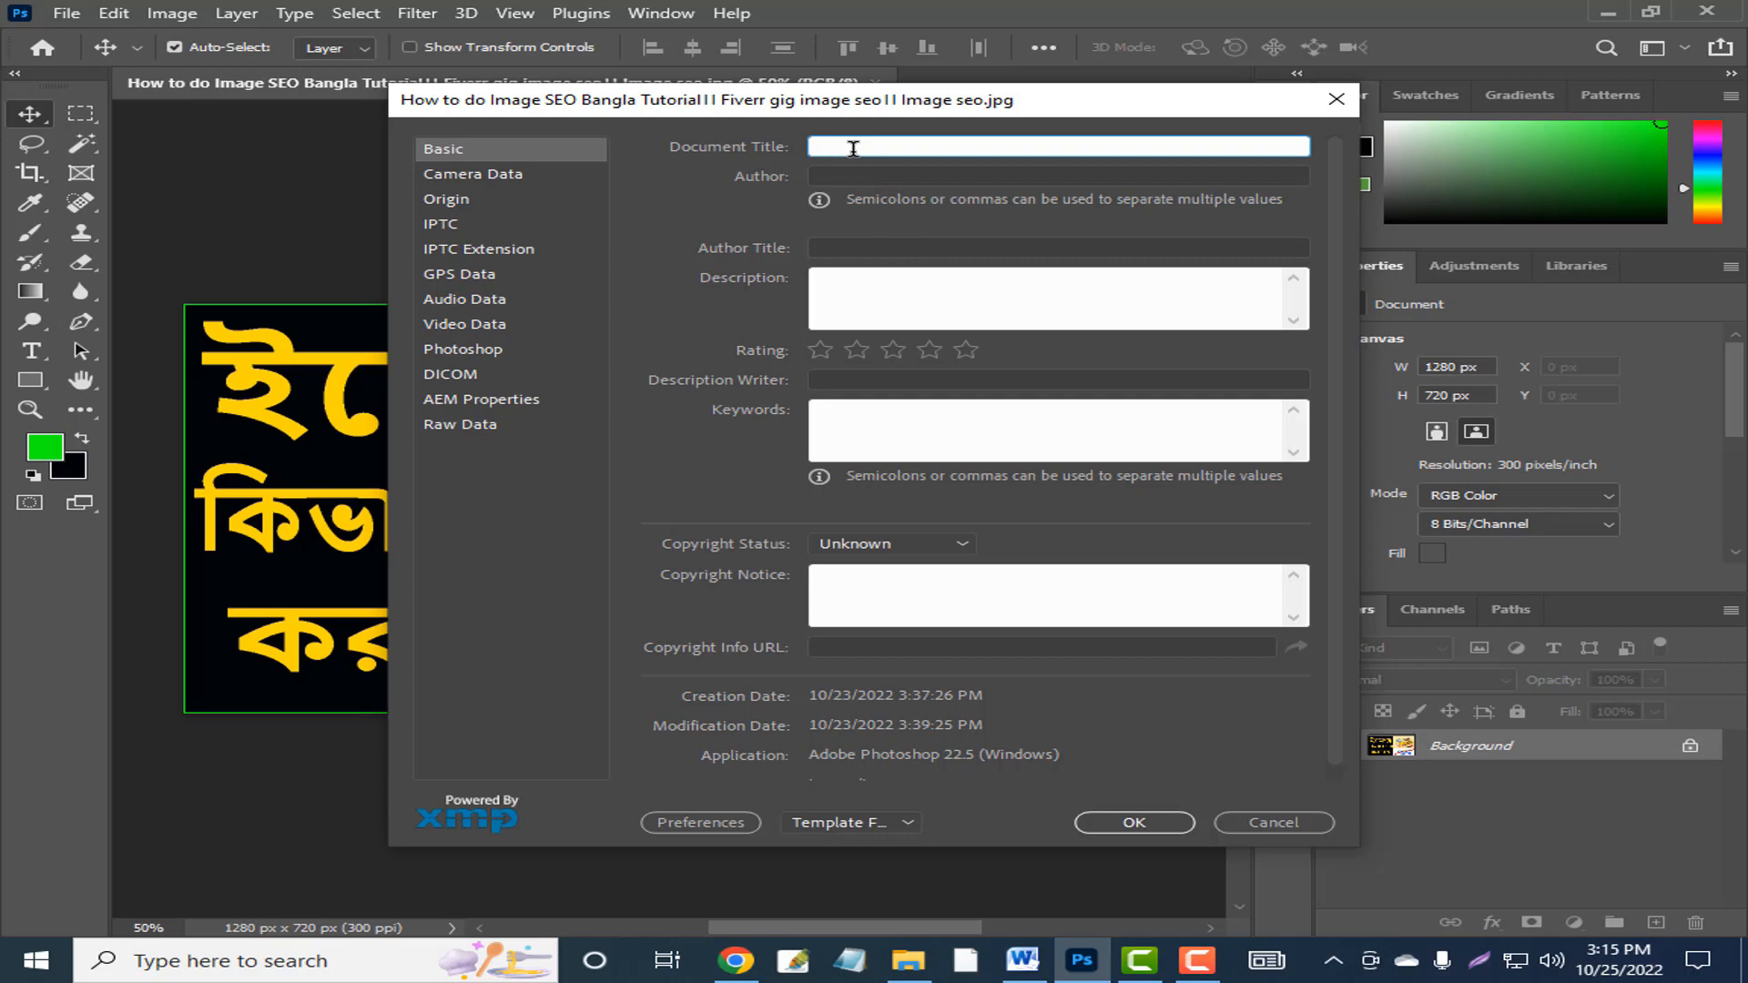
{"action": "key", "text": "ctrl+v"}
Copy the channel name "Career Fast iT Bangladesh" from the Word document and enter it as both the author and the author title
{"action": "left_click", "coordinate": [856, 176]}
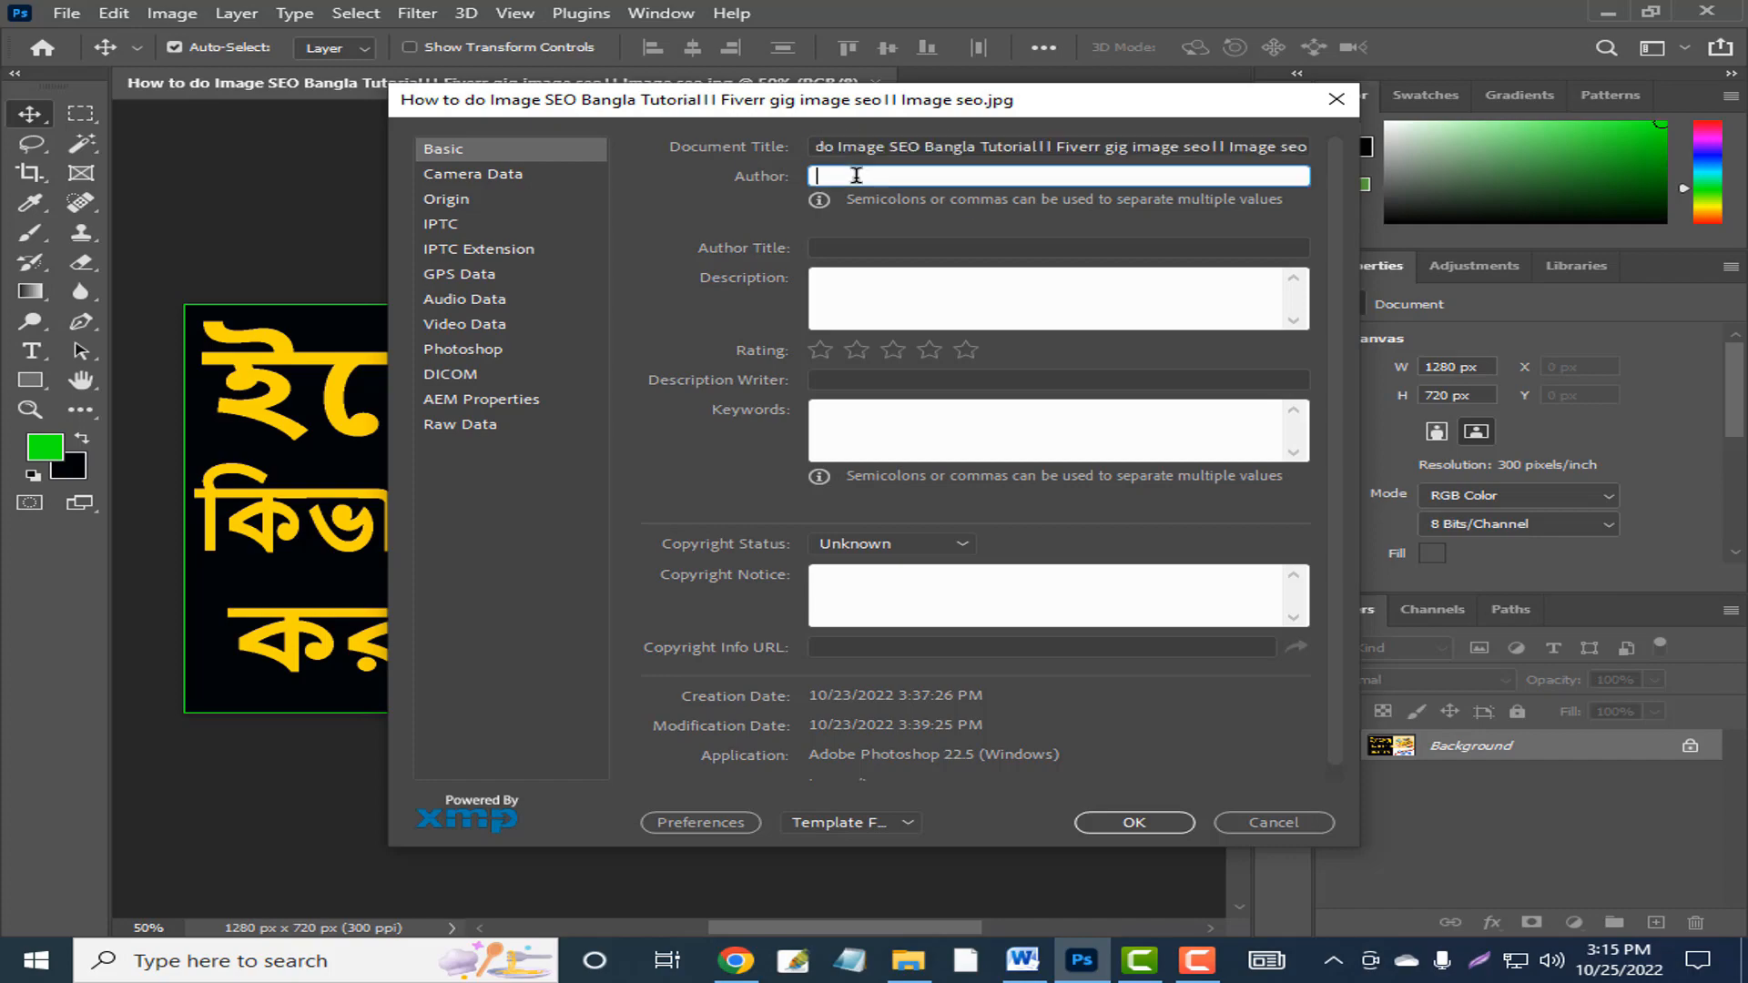
{"action": "left_click", "coordinate": [1022, 960]}
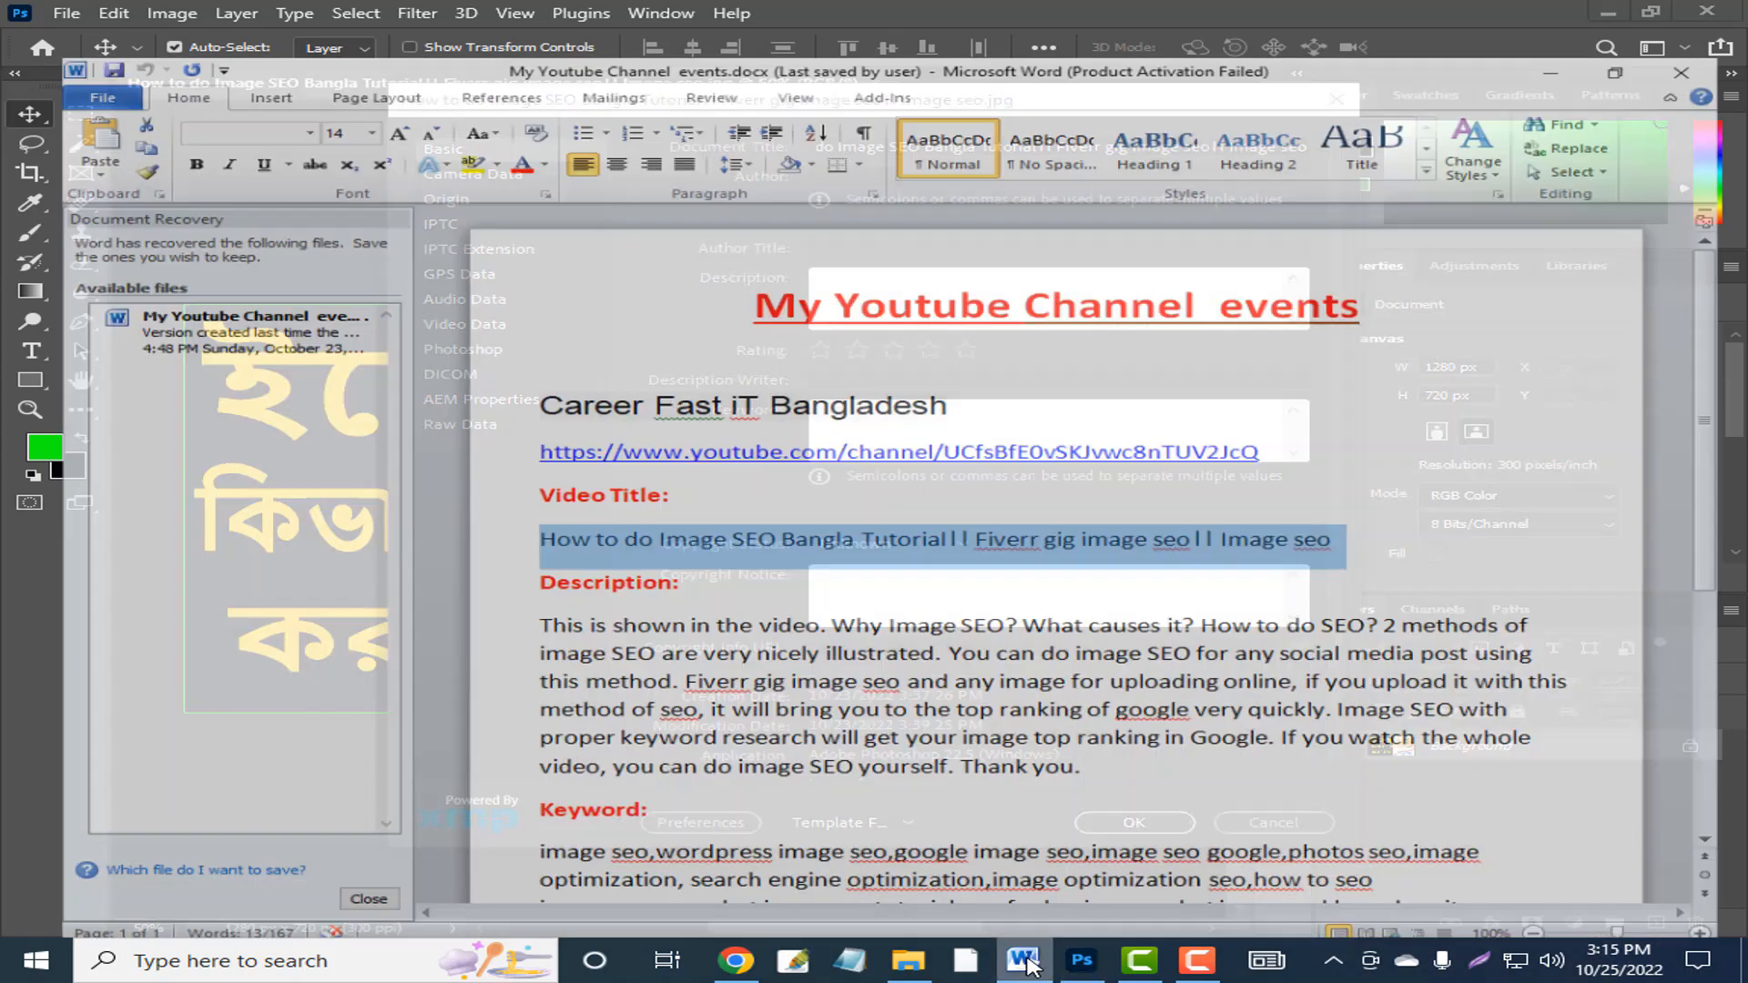
{"action": "left_click_drag", "start_coordinate": [940, 362], "coordinate": [551, 365]}
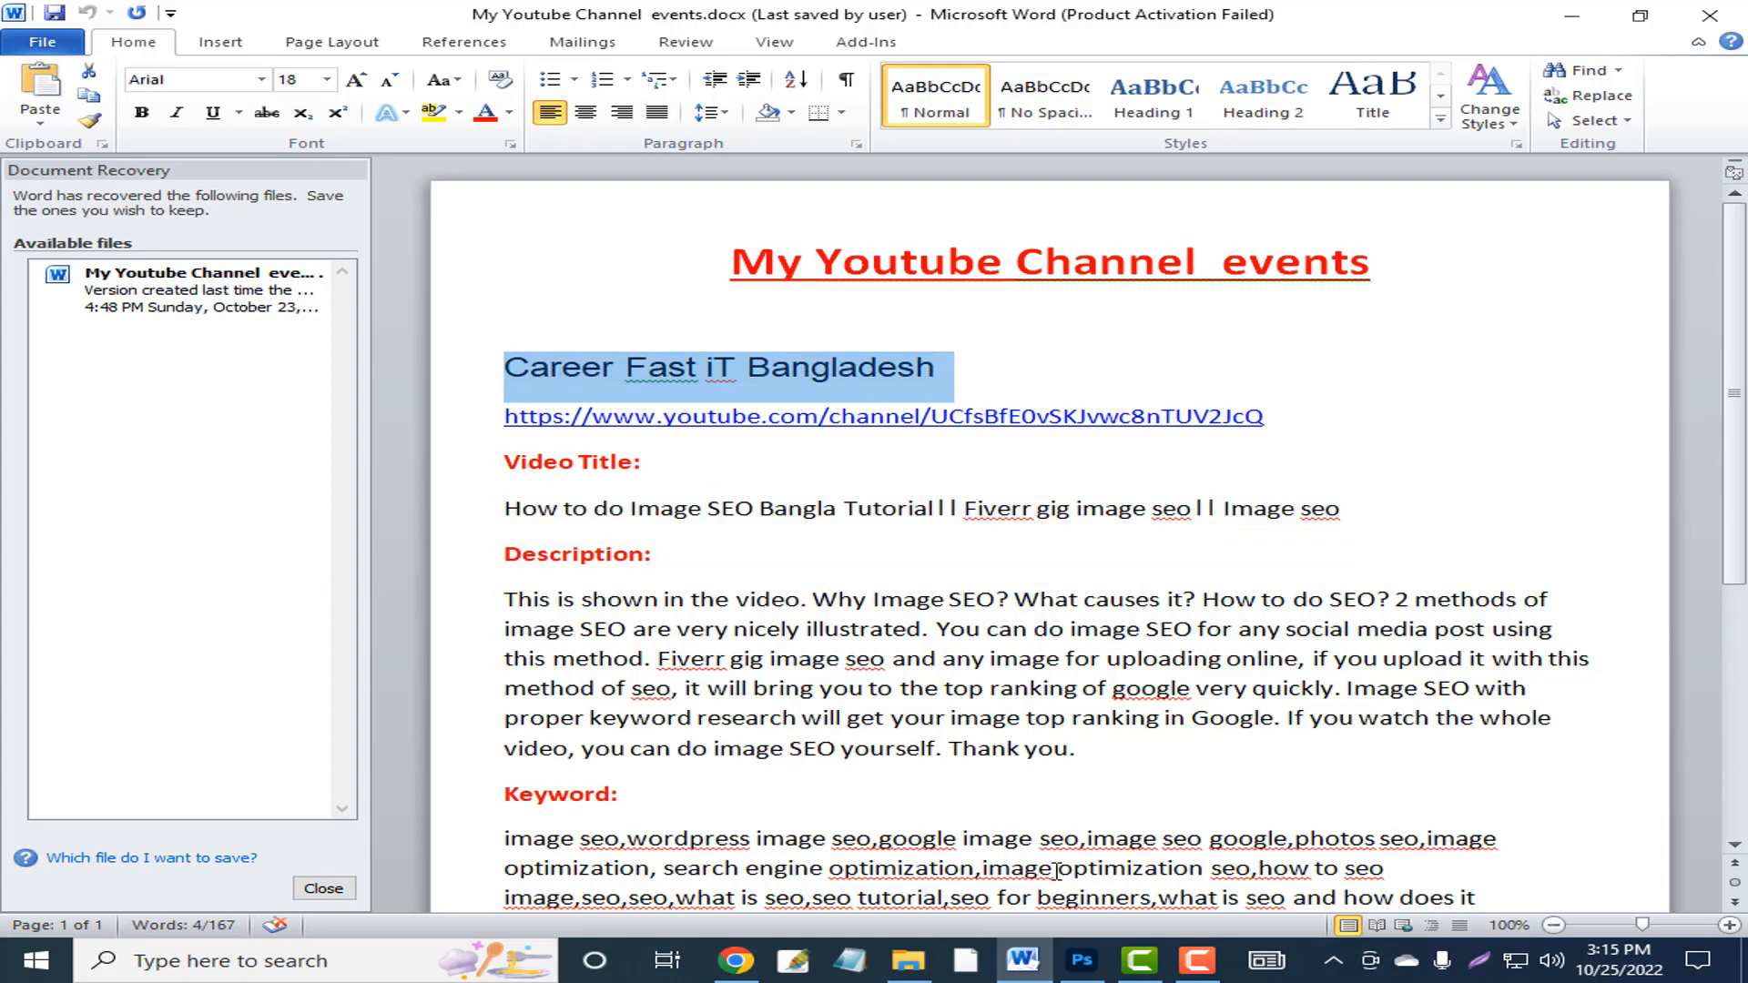
{"action": "left_click", "coordinate": [1082, 956]}
{"action": "left_click", "coordinate": [842, 174]}
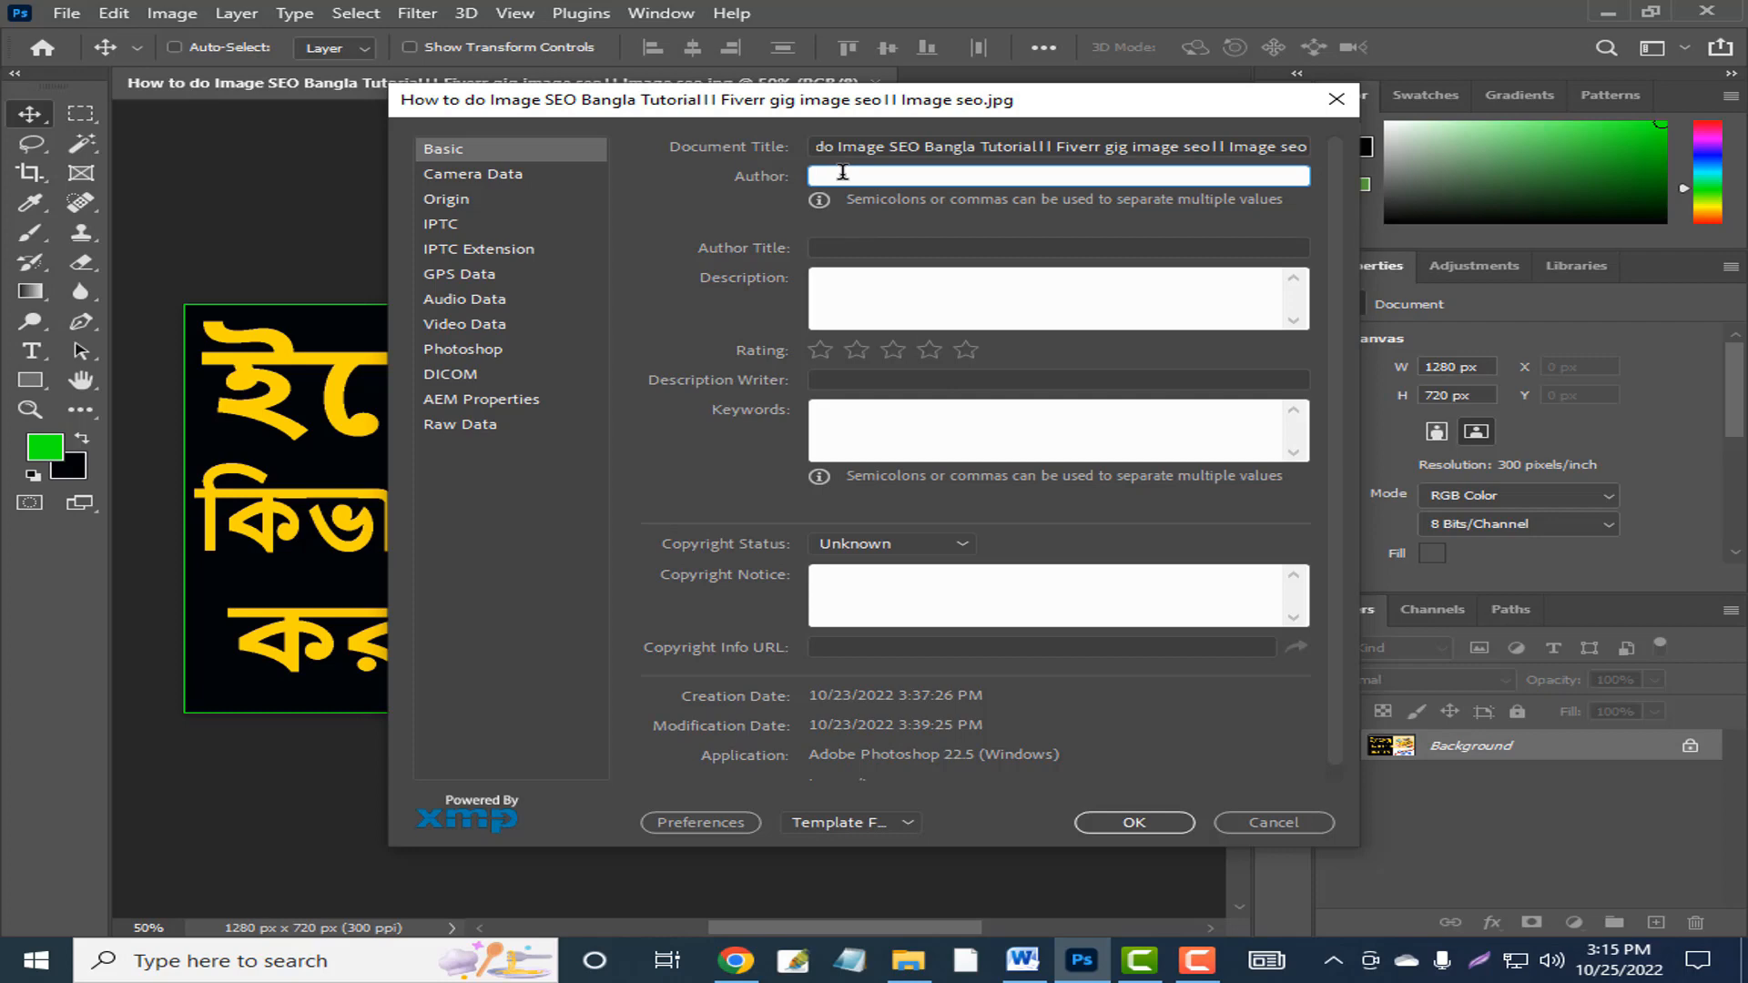
{"action": "key", "text": "ctrl+v"}
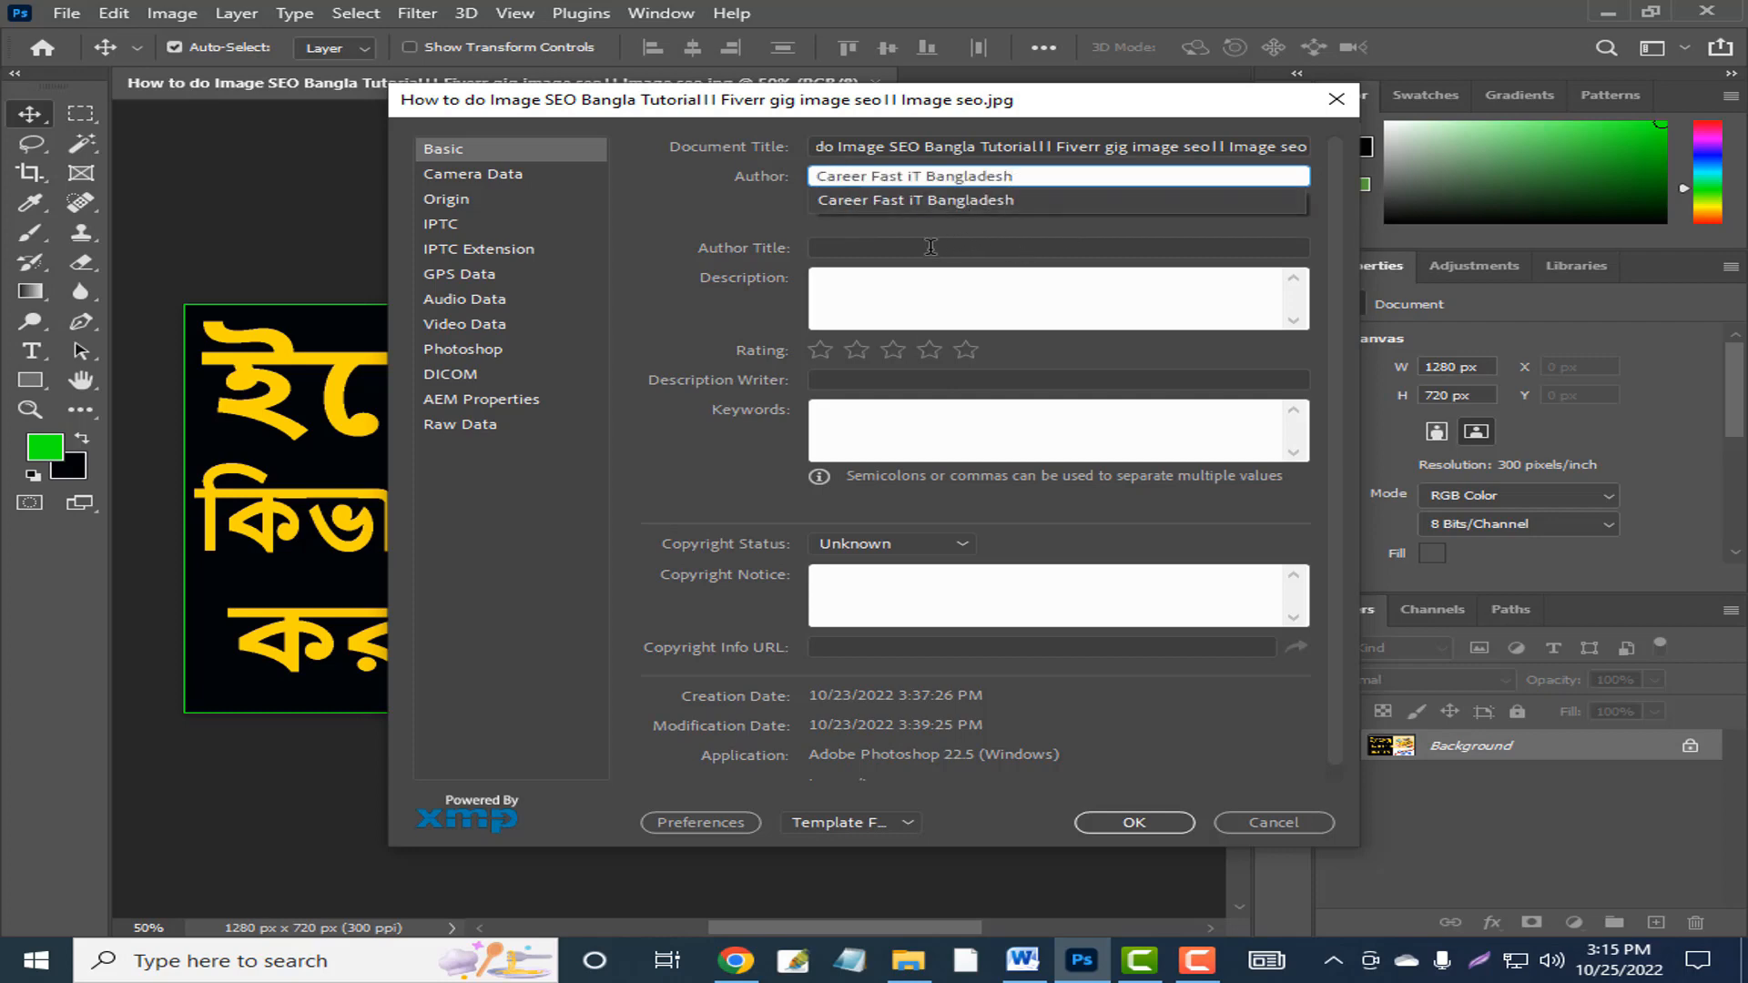
{"action": "left_click", "coordinate": [878, 250]}
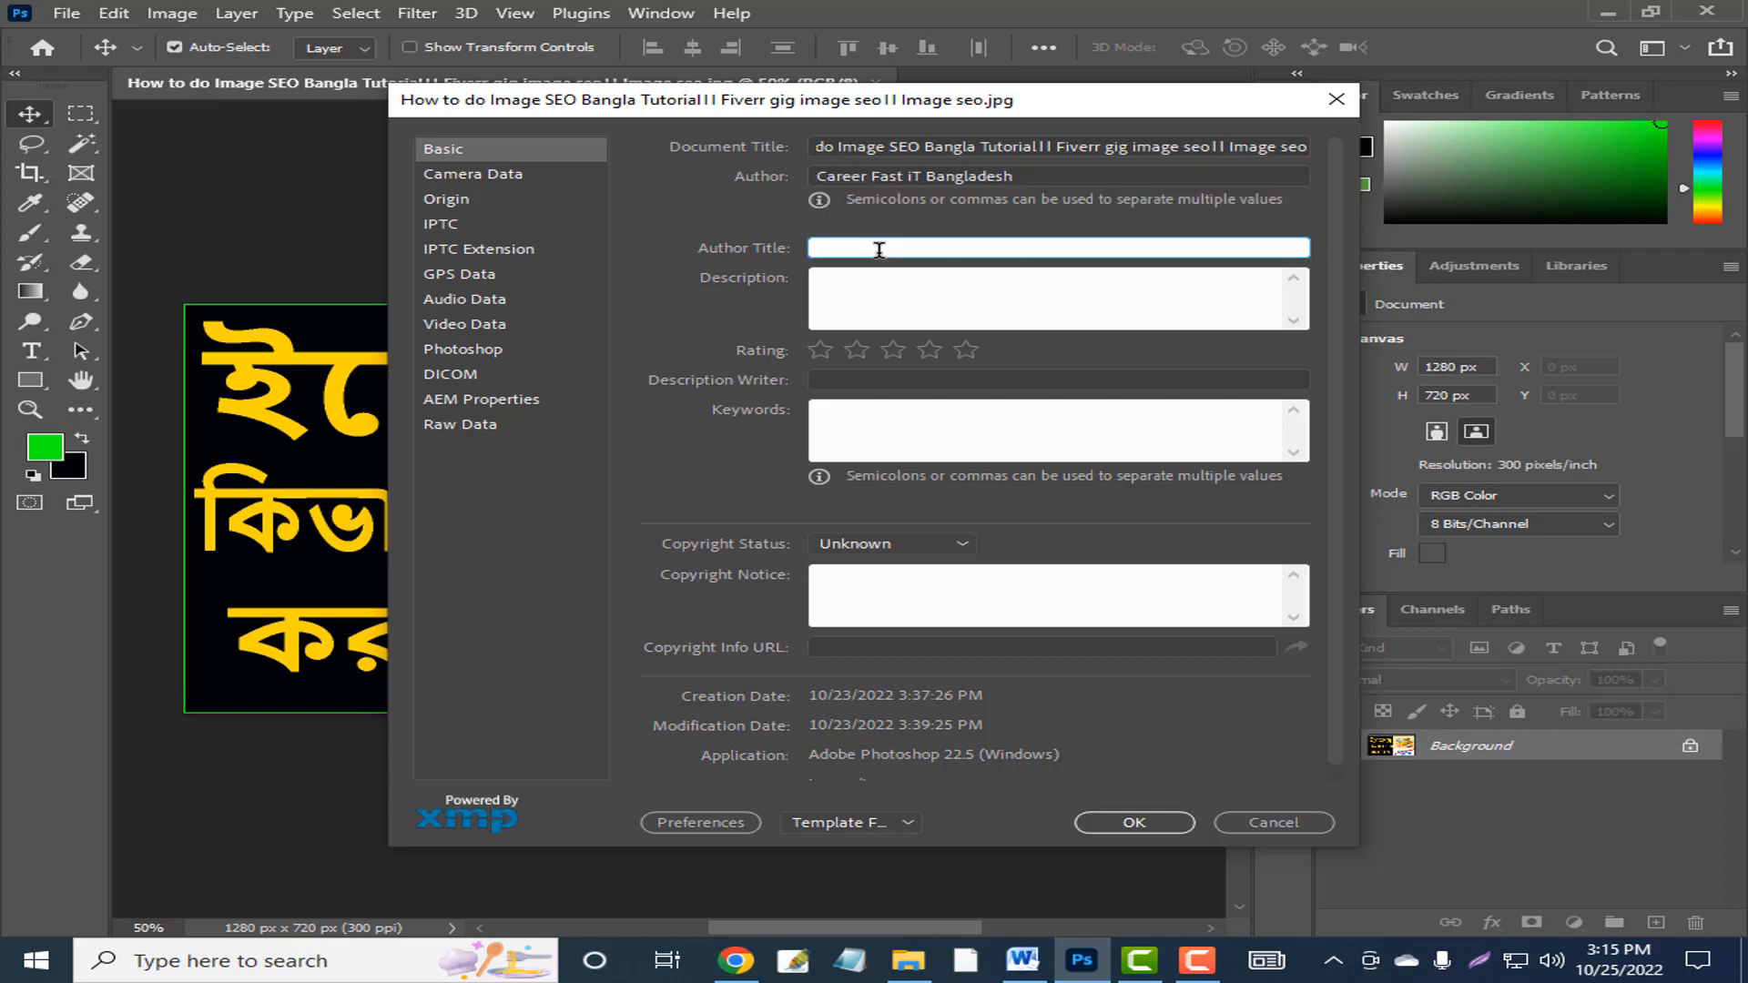
{"action": "key", "text": "ctrl+v"}
Copy the whole paragraph under Description in the Word document into the image's Description metadata
{"action": "left_click", "coordinate": [857, 277]}
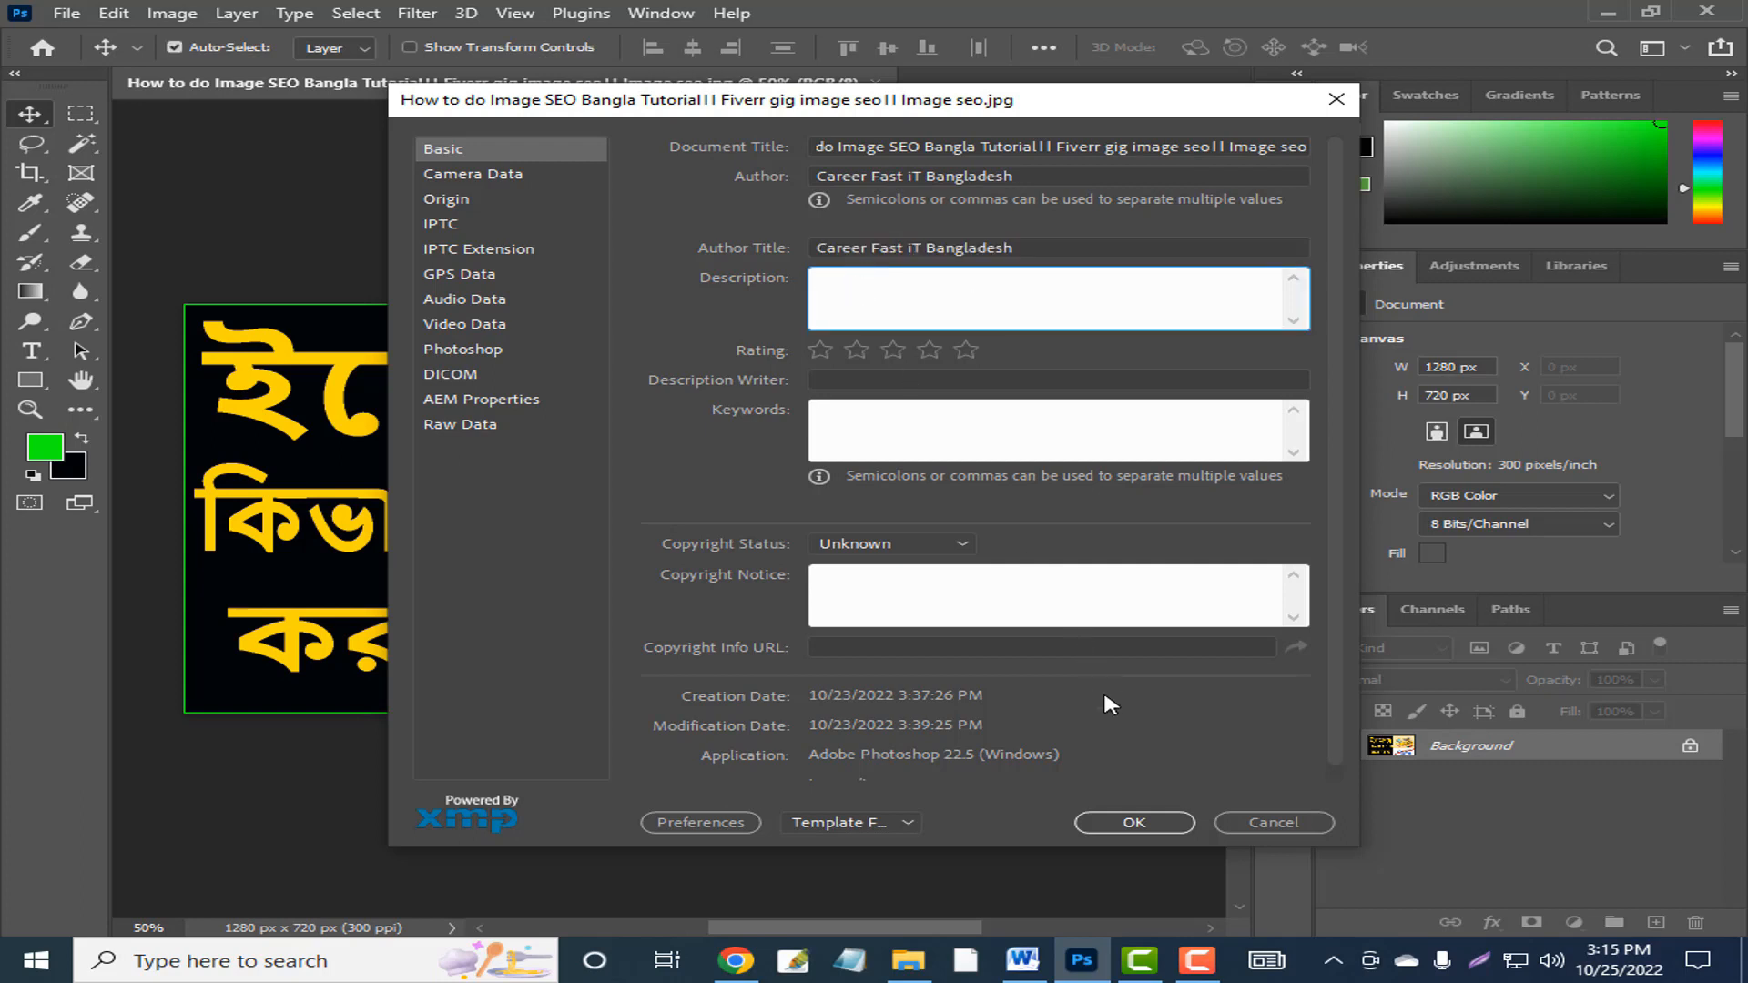
{"action": "left_click", "coordinate": [1043, 956]}
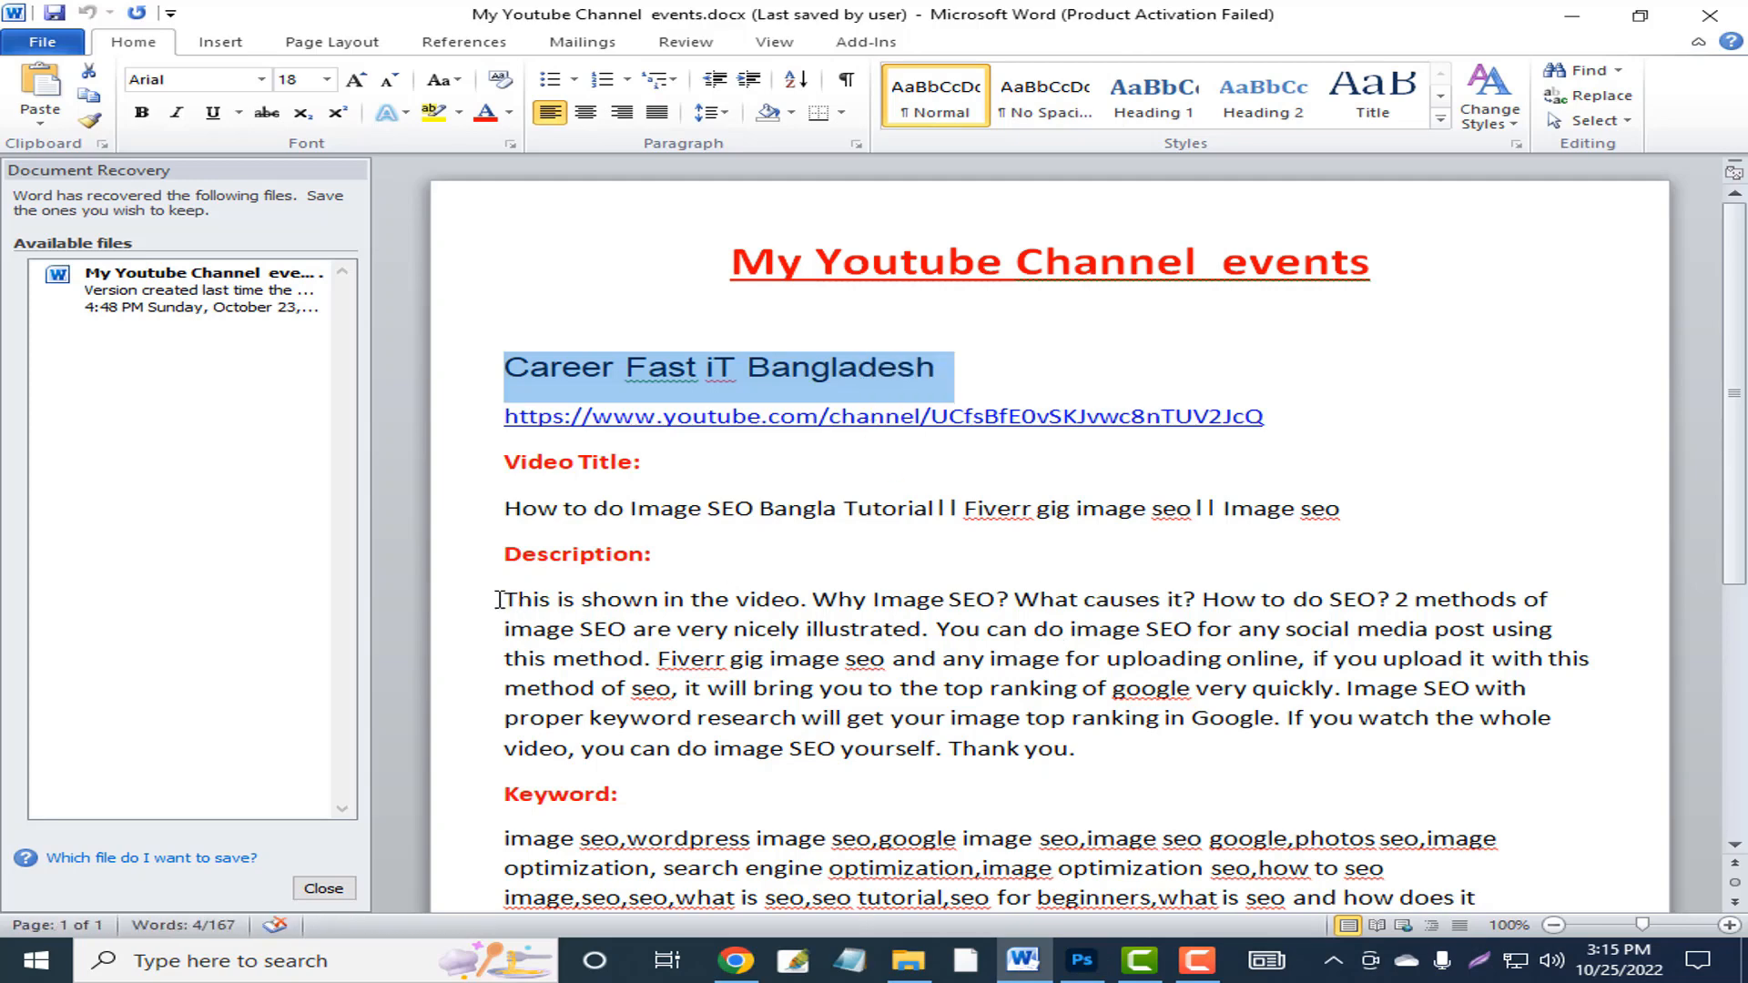
{"action": "left_click_drag", "start_coordinate": [506, 596], "coordinate": [1084, 770]}
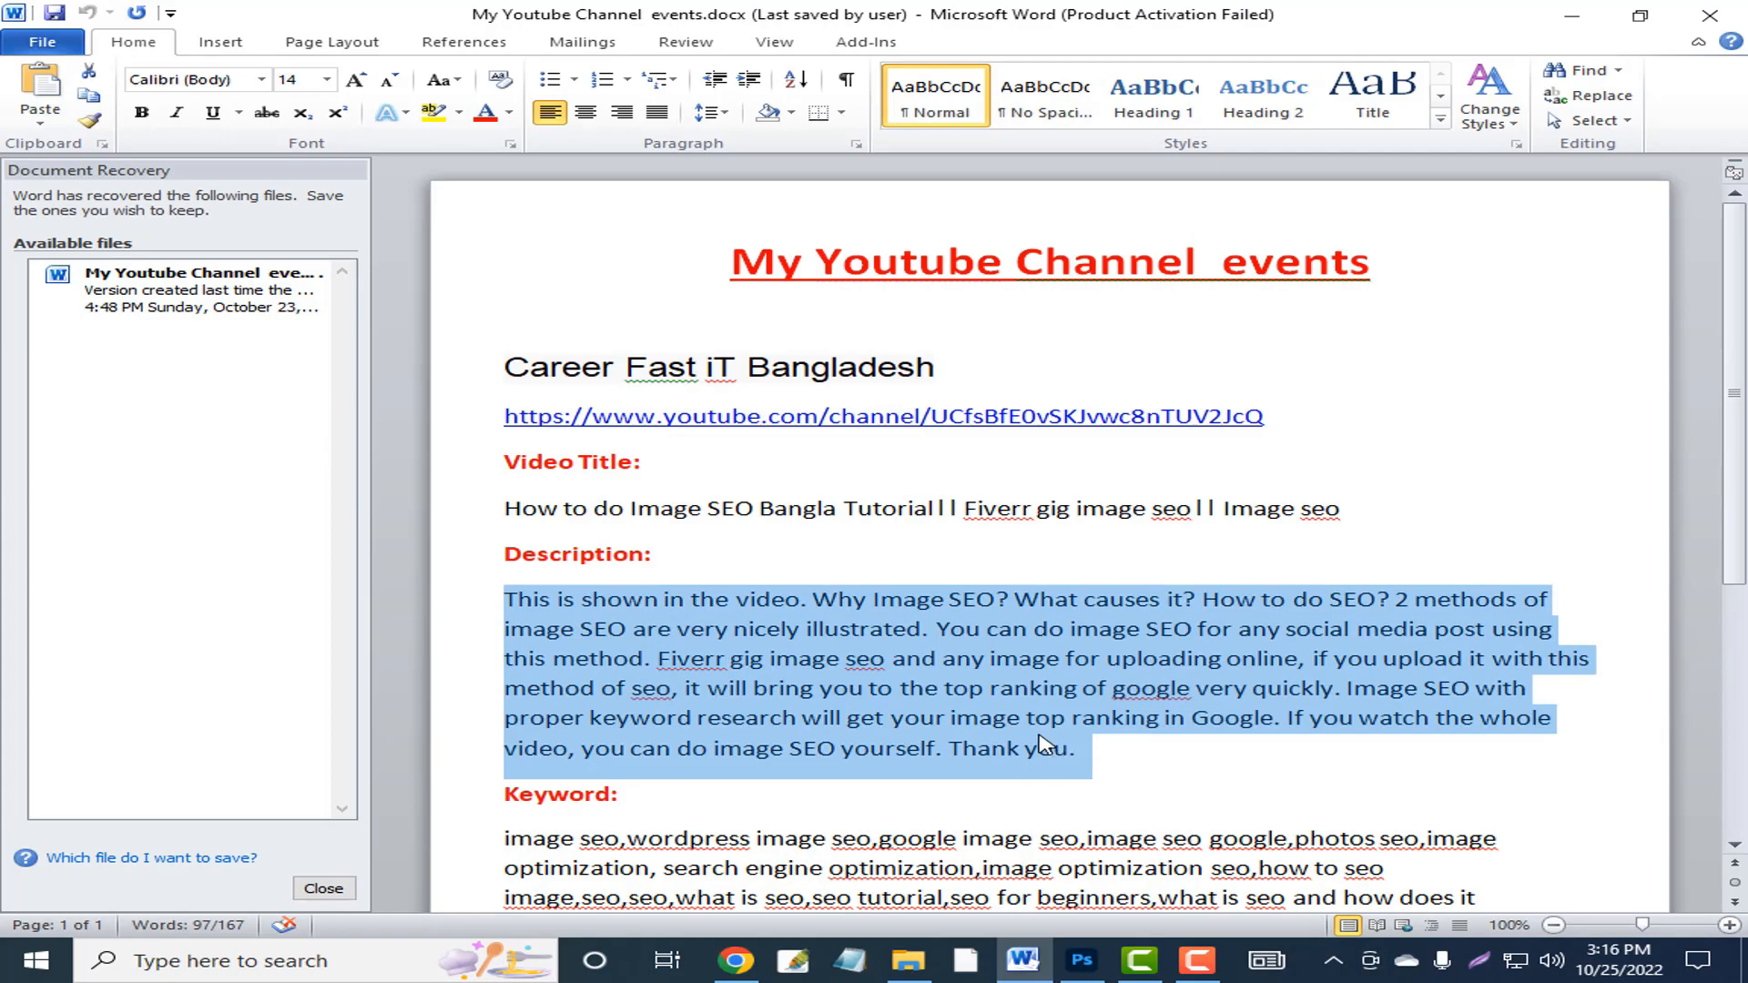
{"action": "left_click", "coordinate": [1082, 960]}
{"action": "left_click", "coordinate": [856, 287]}
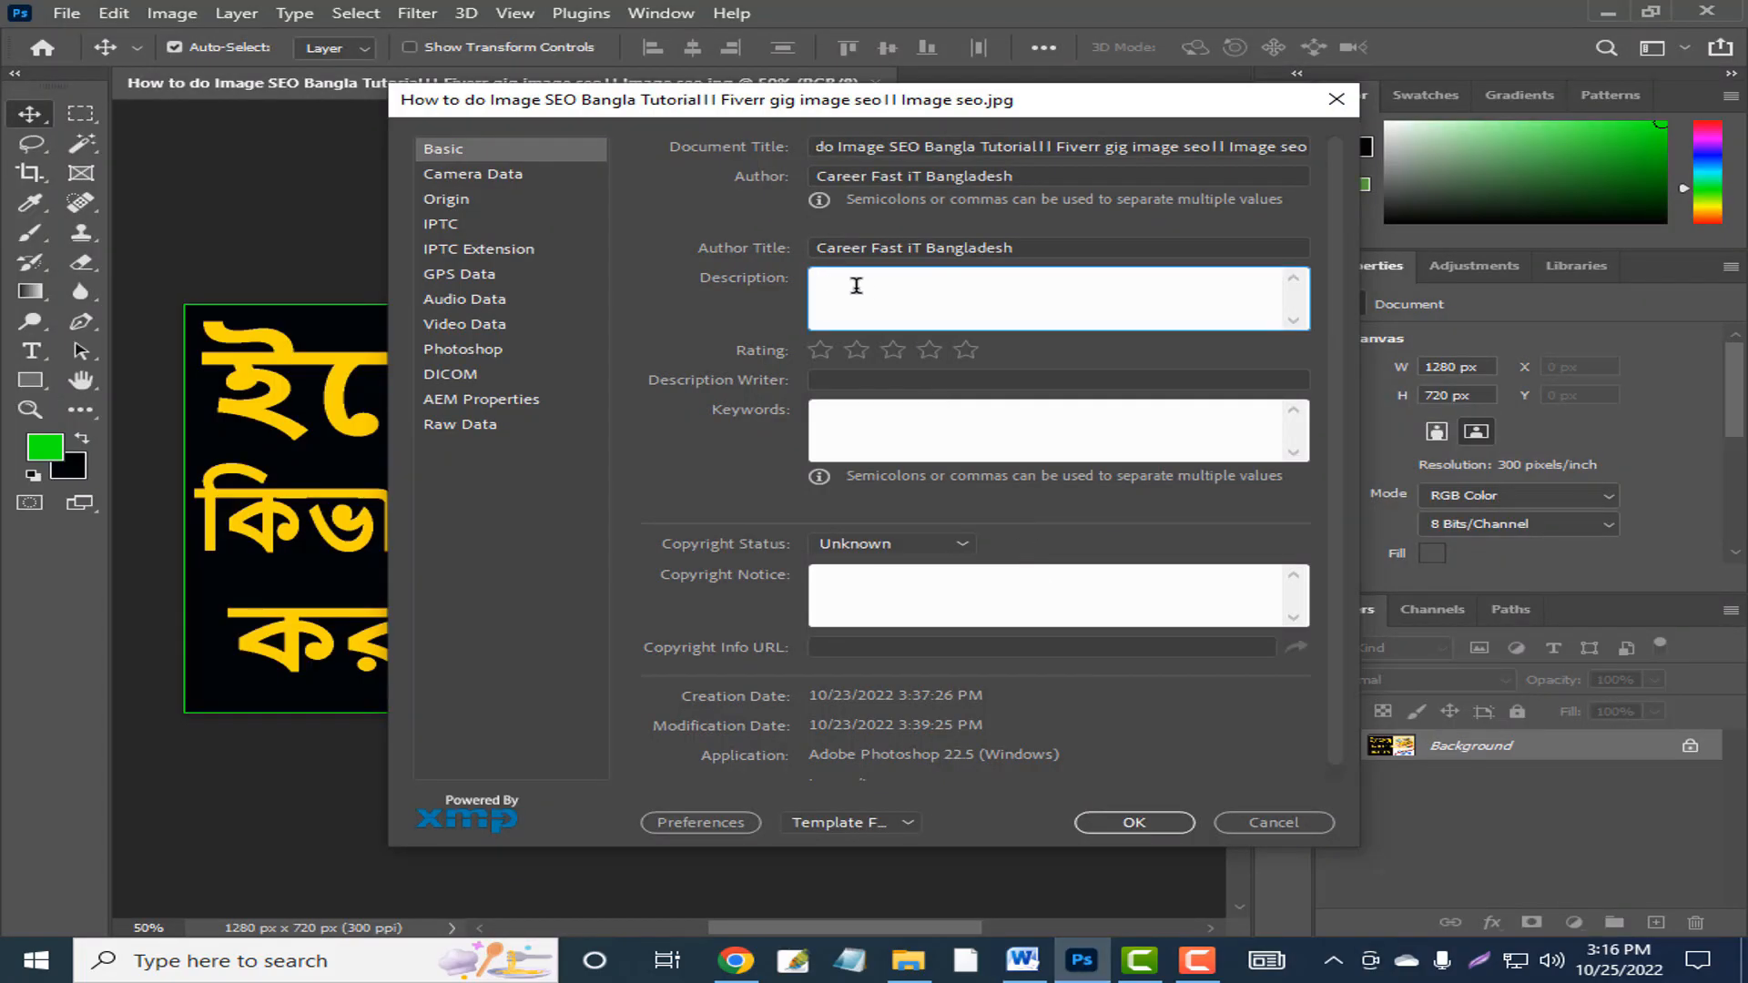
{"action": "key", "text": "ctrl+v"}
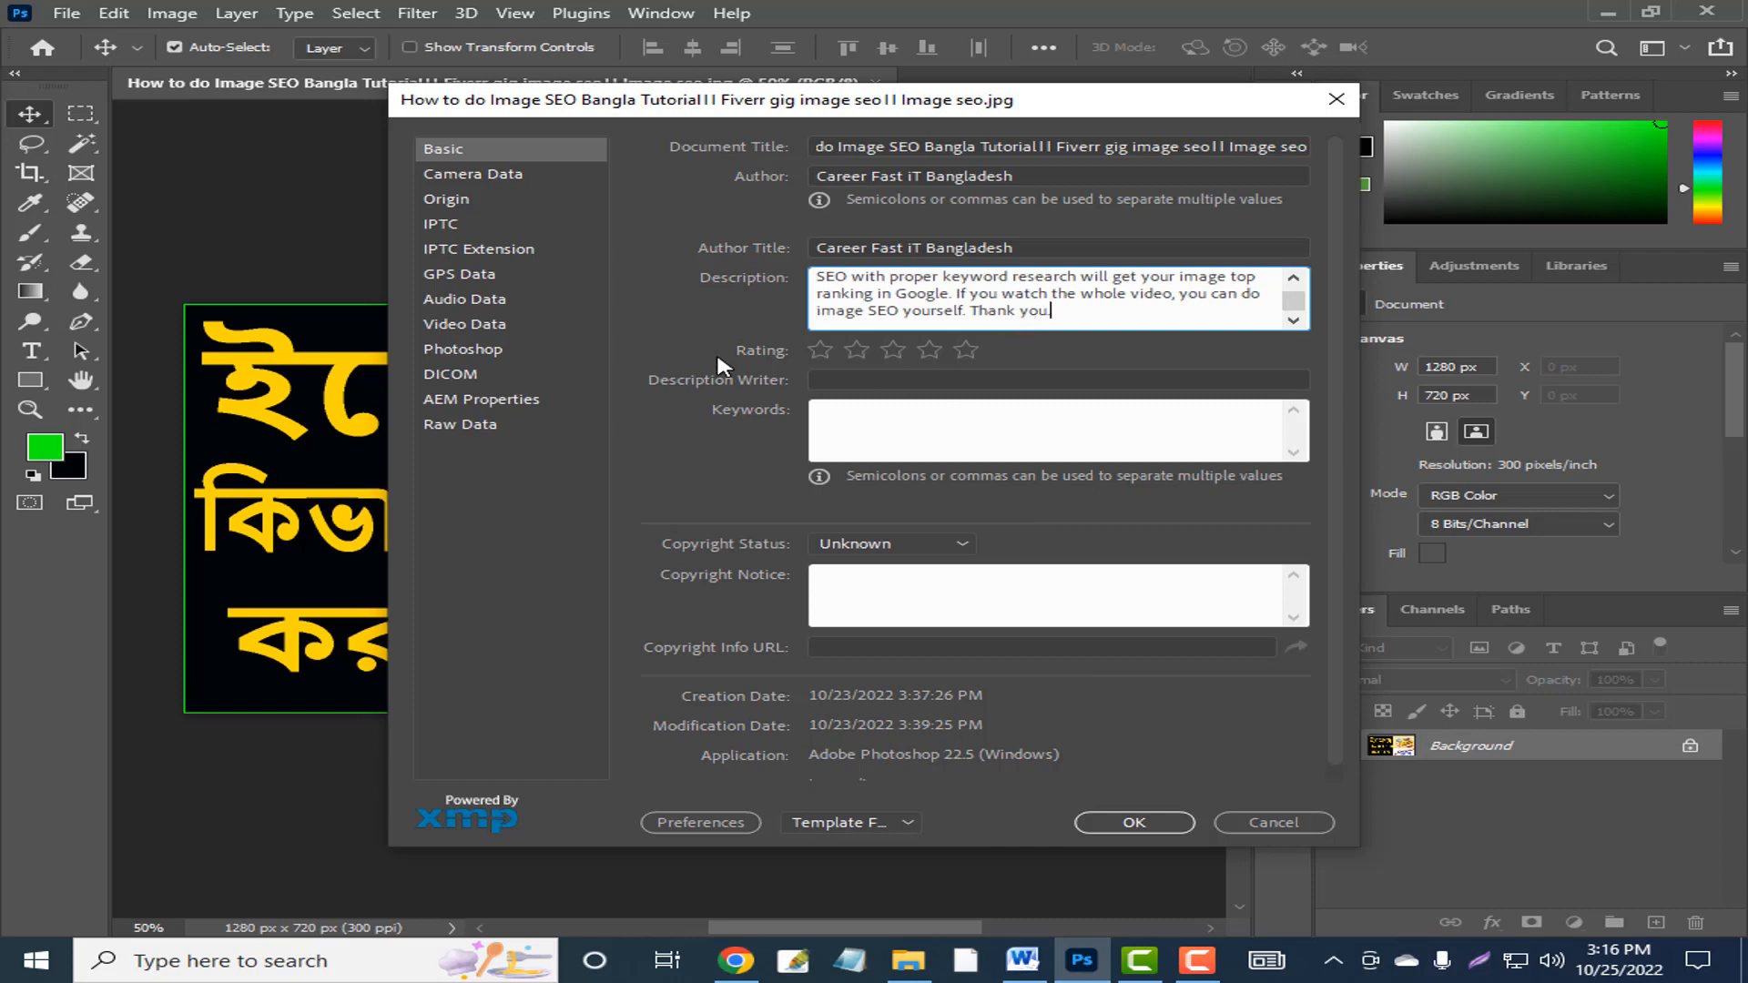
Rate the image five stars and fill in the description writer as "Career Fast iT Bangladesh", copied from the author title
{"action": "left_click", "coordinate": [821, 348]}
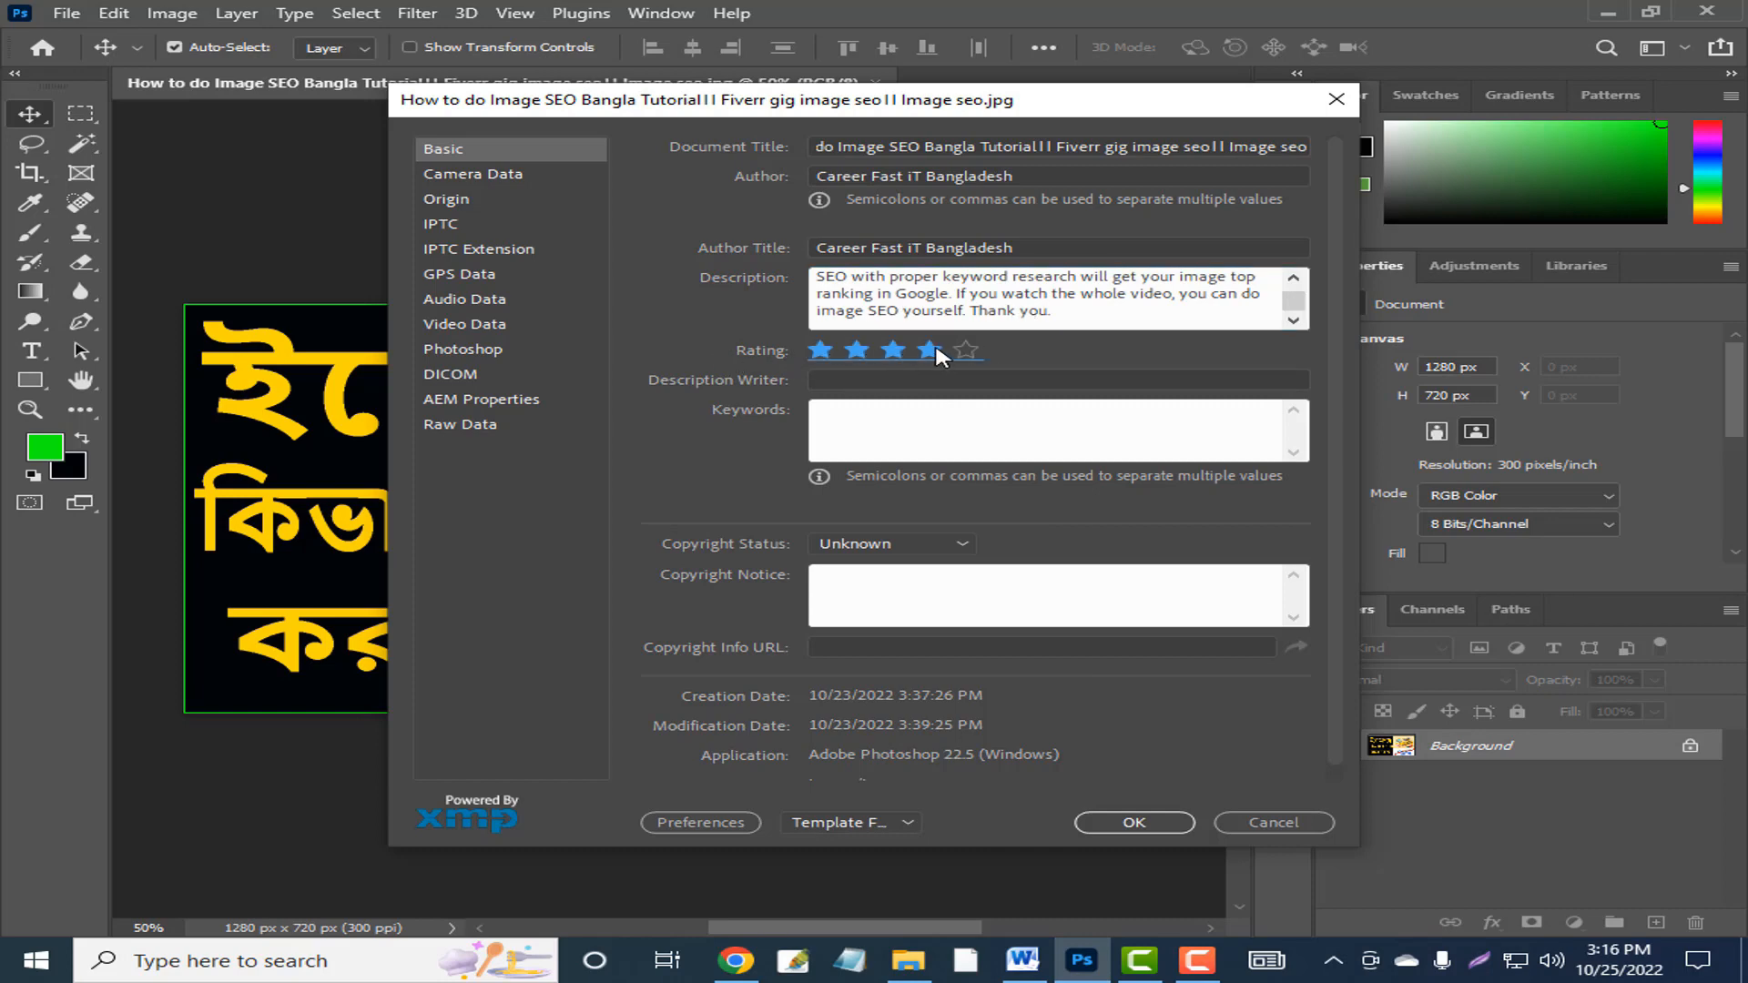
{"action": "left_click", "coordinate": [968, 348]}
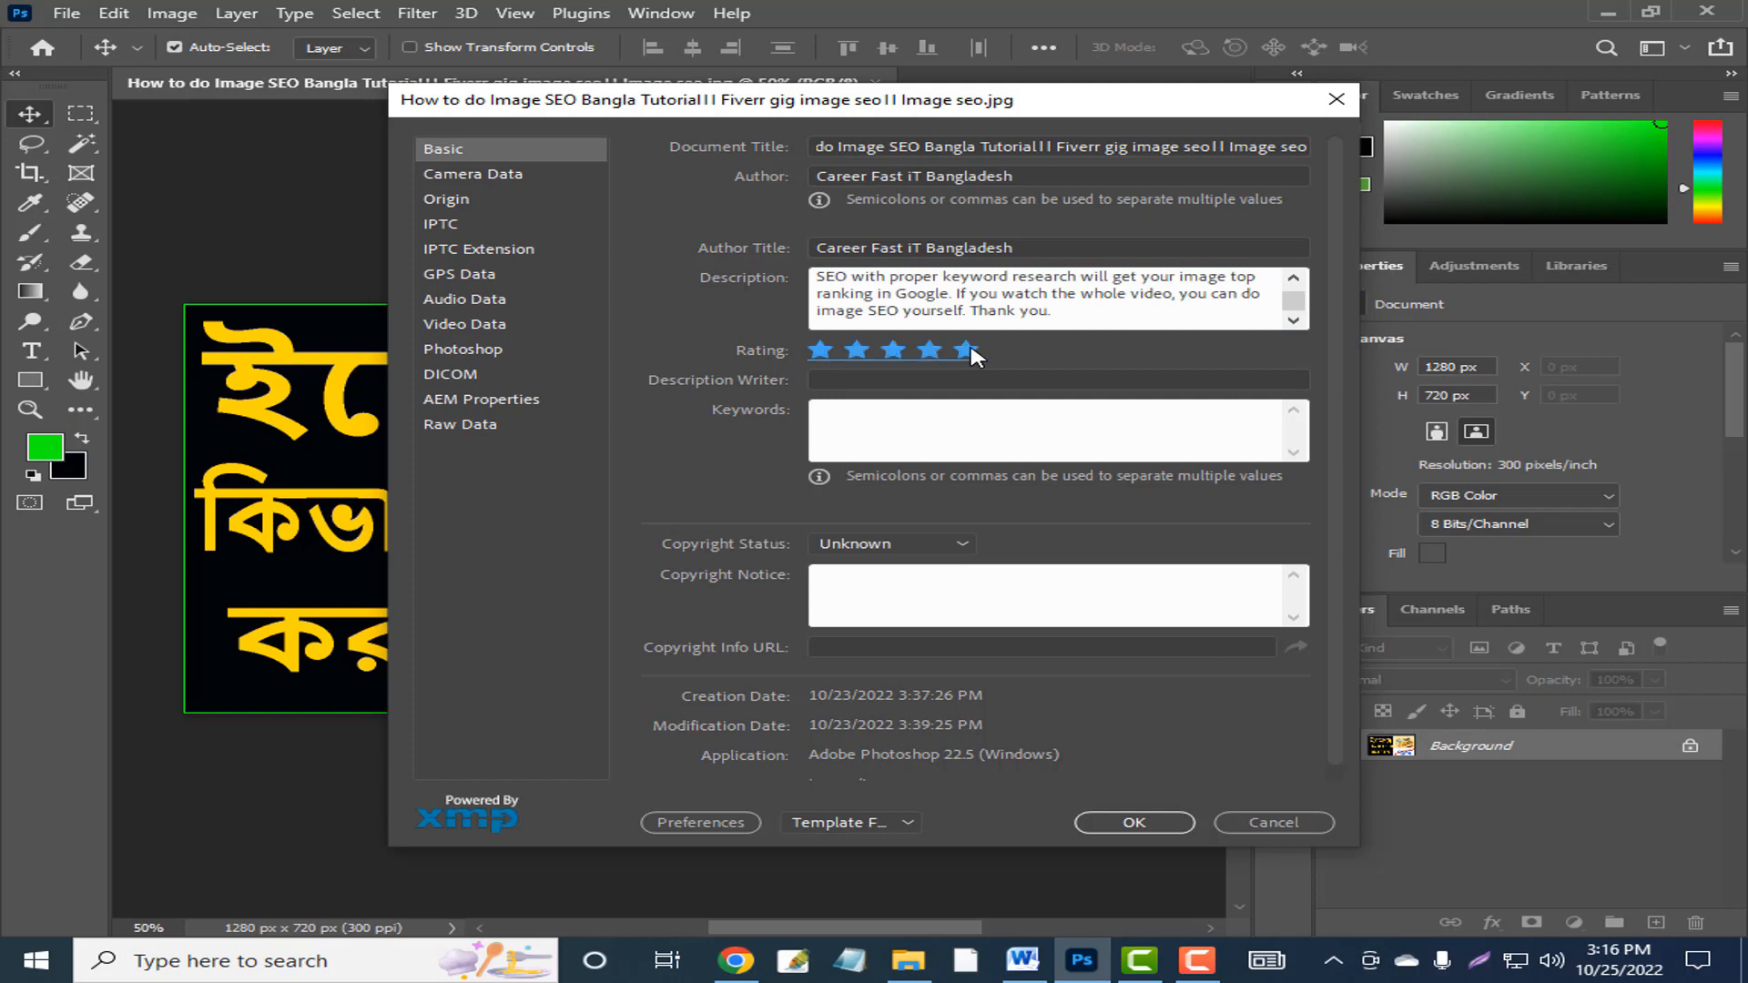
{"action": "left_click", "coordinate": [854, 377]}
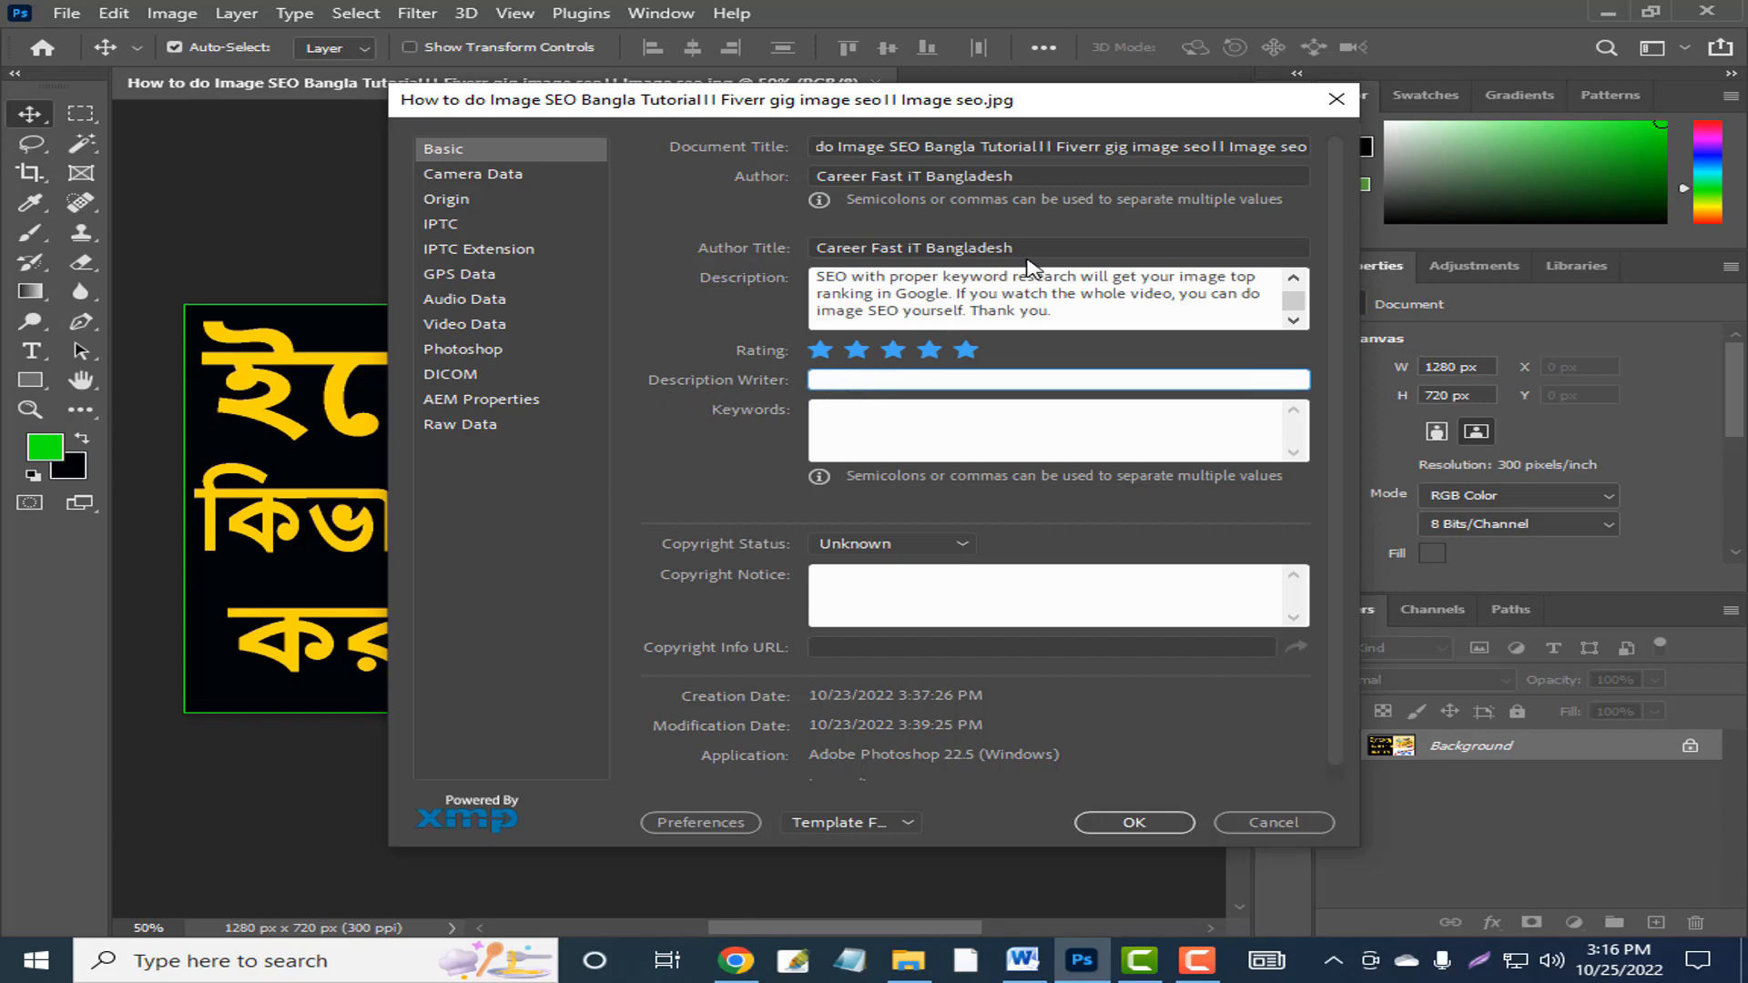
{"action": "left_click_drag", "start_coordinate": [1024, 248], "coordinate": [805, 254]}
{"action": "key", "text": "ctrl+c"}
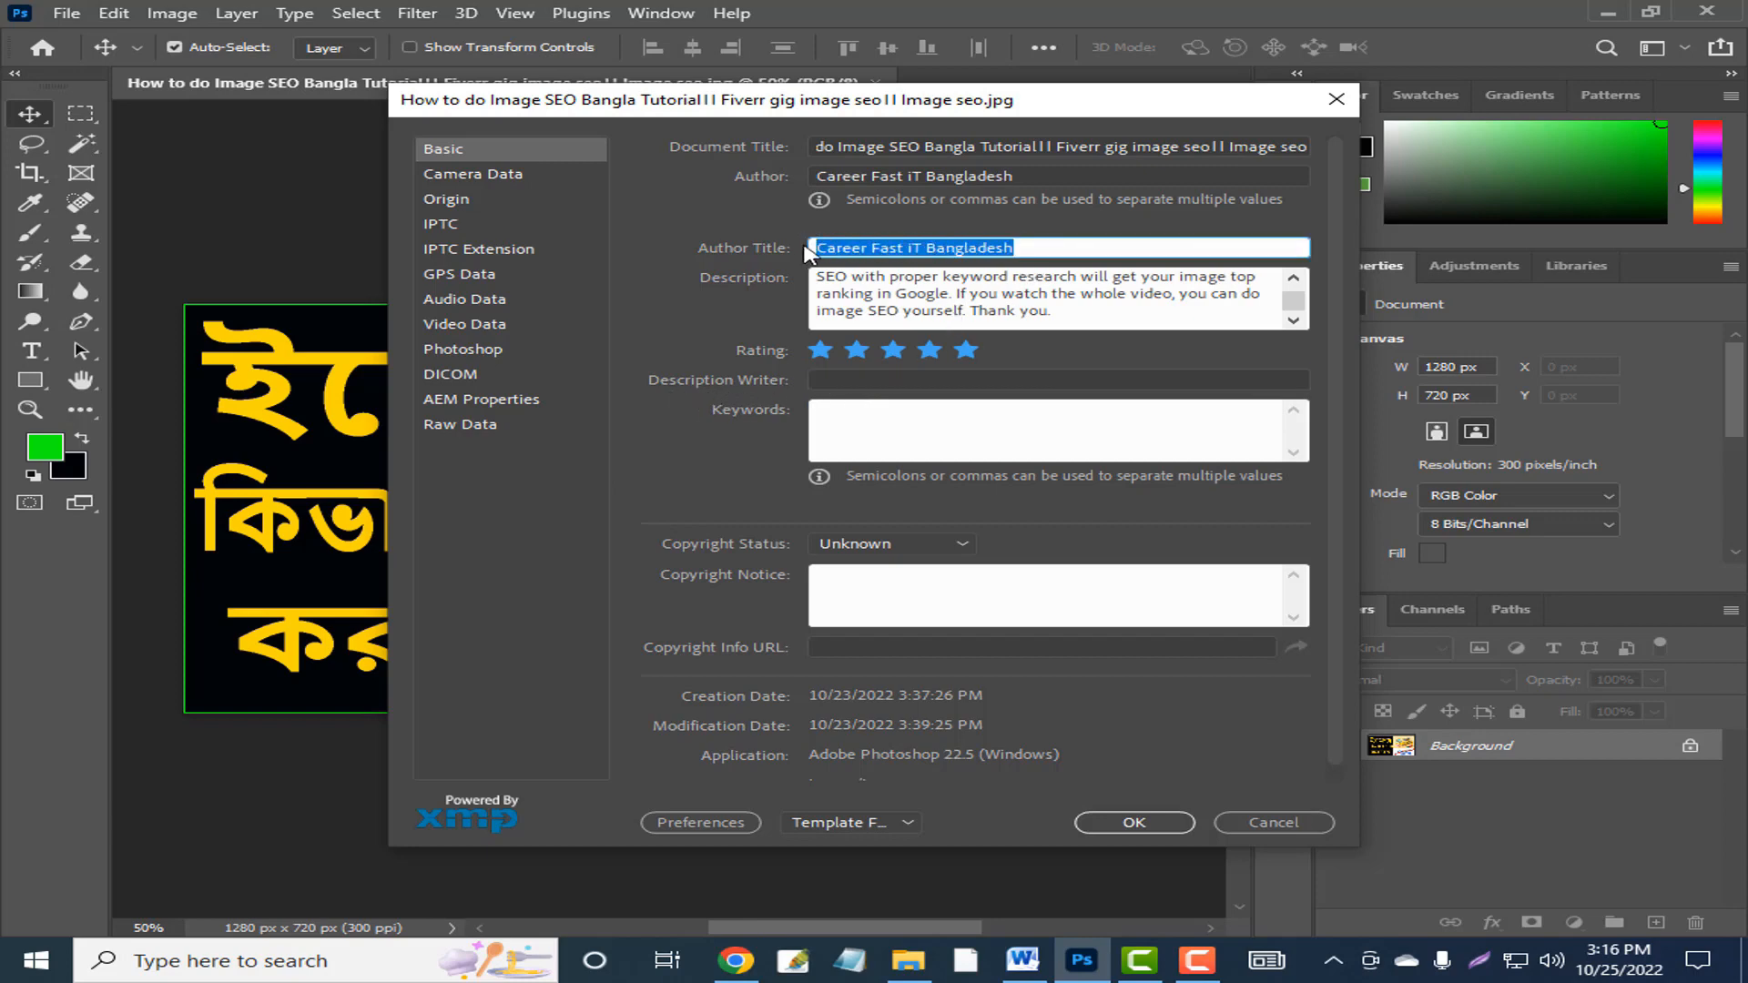
{"action": "left_click", "coordinate": [869, 378]}
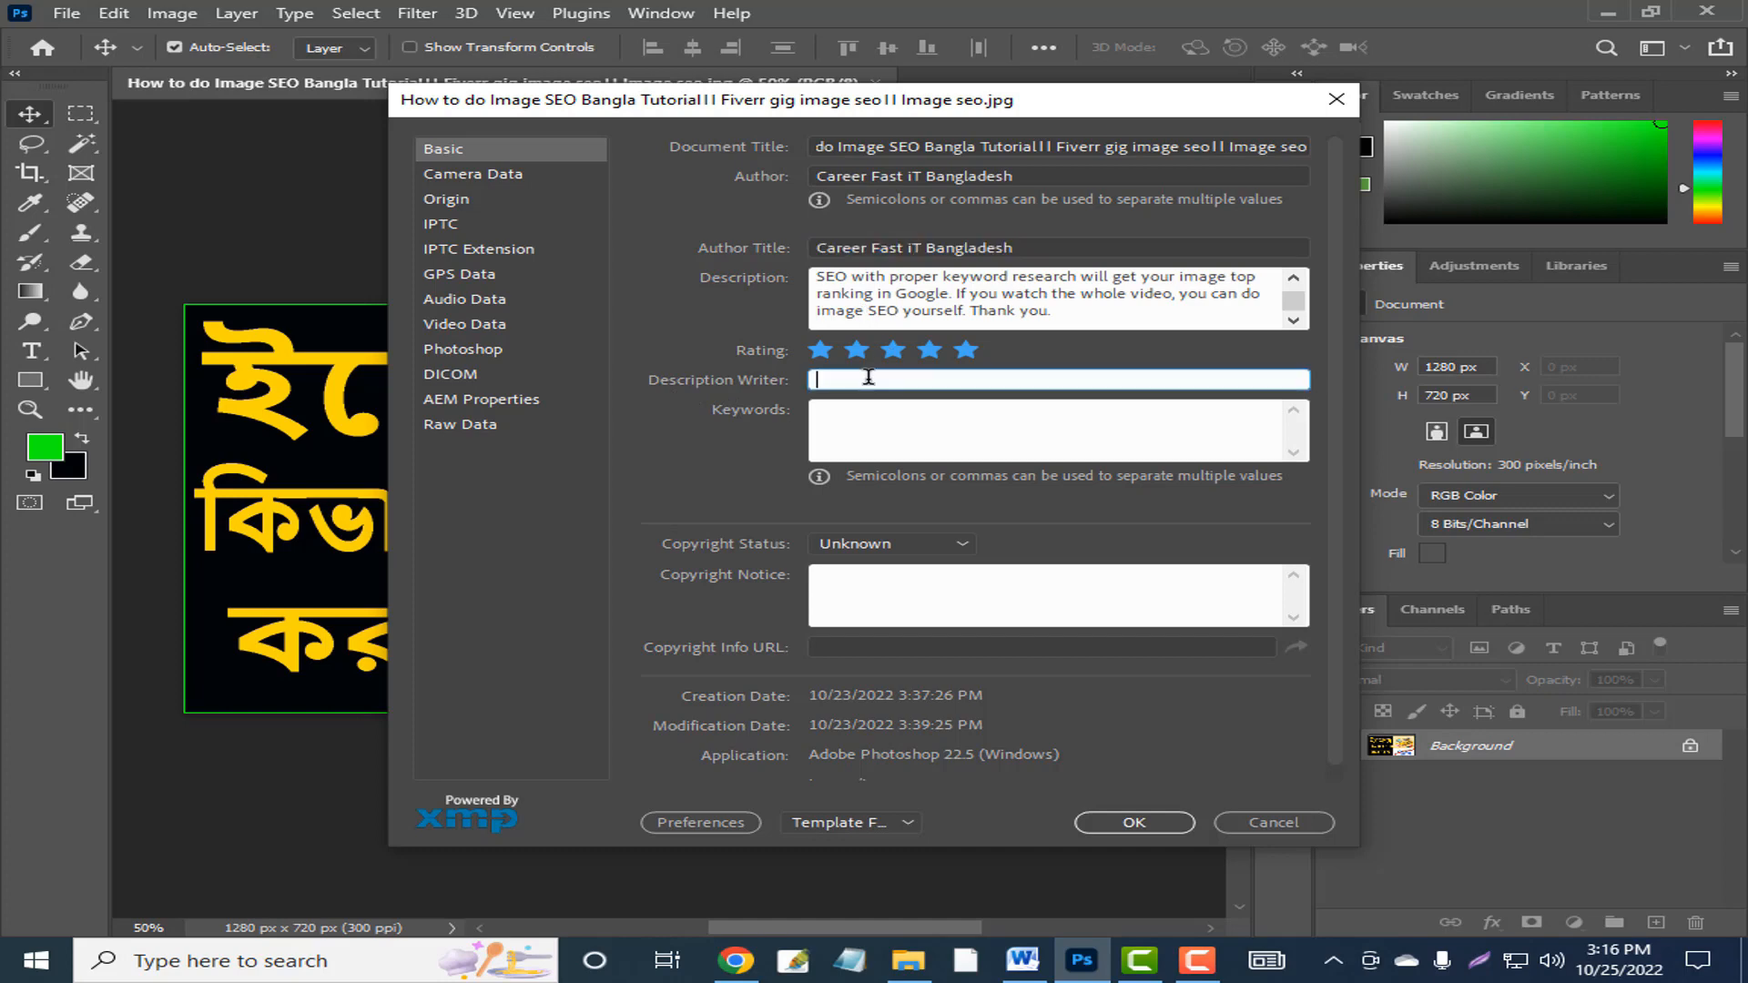
{"action": "key", "text": "ctrl+v"}
Copy the full keyword list from the Word document, through "image seo by photoshop", into the image's Keywords metadata
{"action": "left_click", "coordinate": [853, 411]}
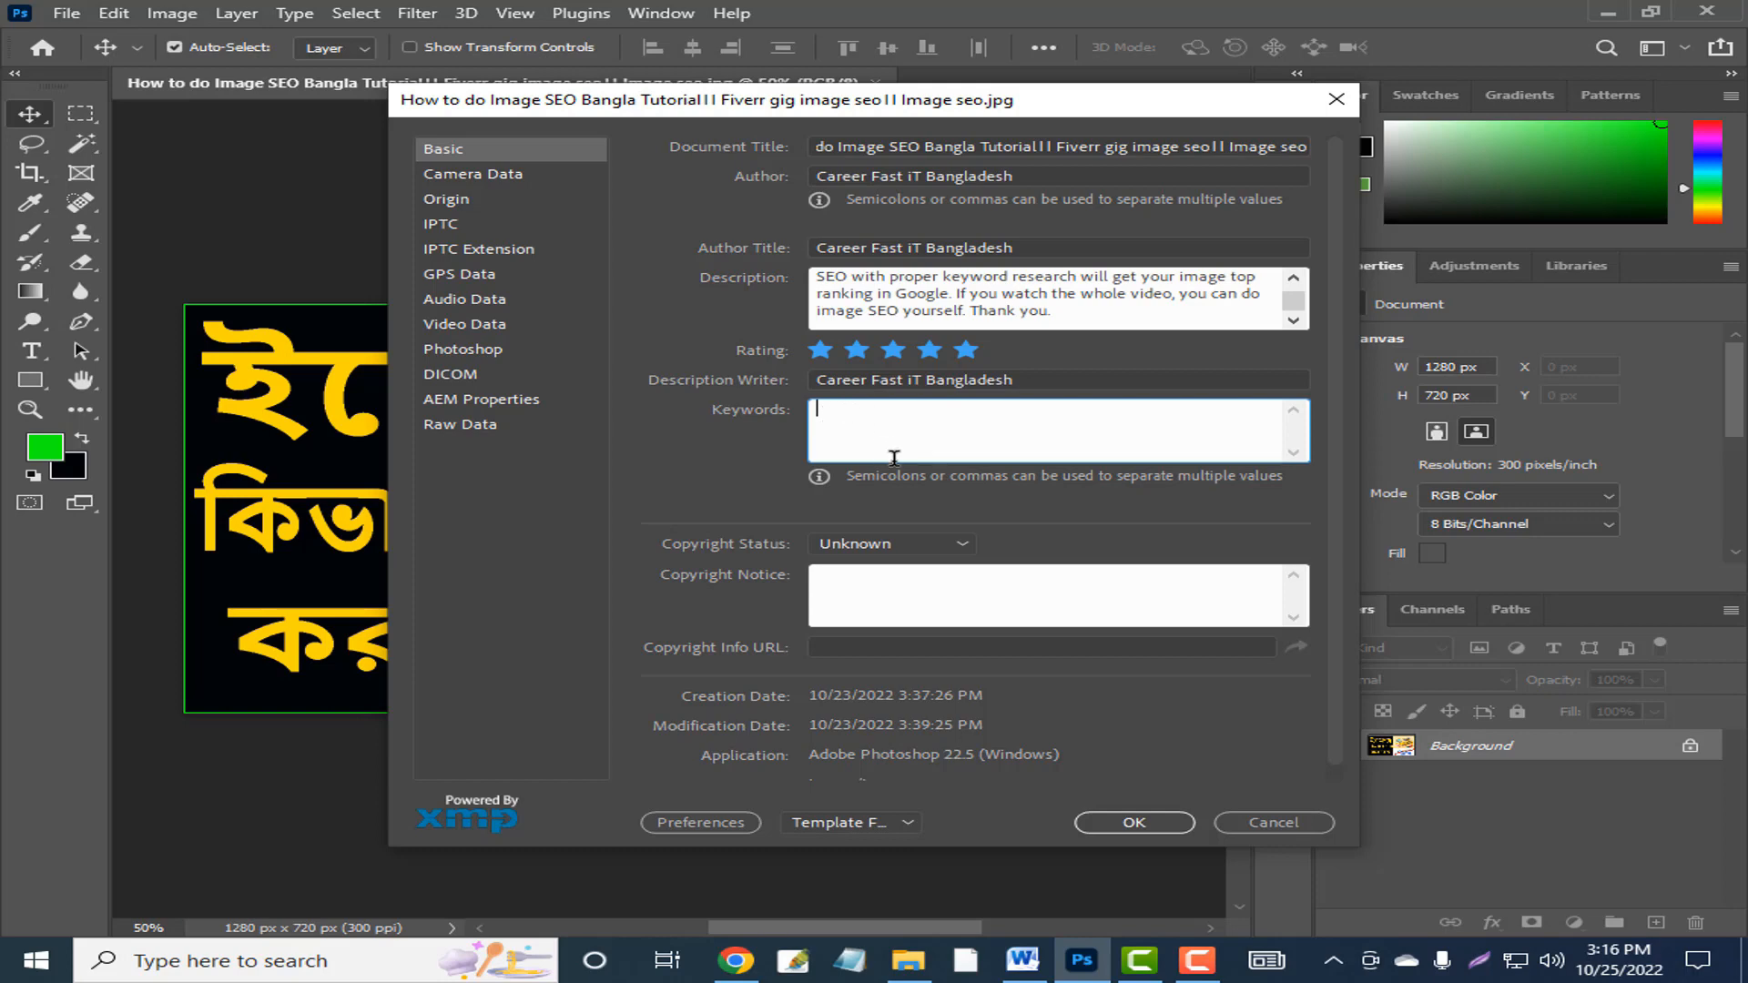
{"action": "left_click", "coordinate": [1023, 960]}
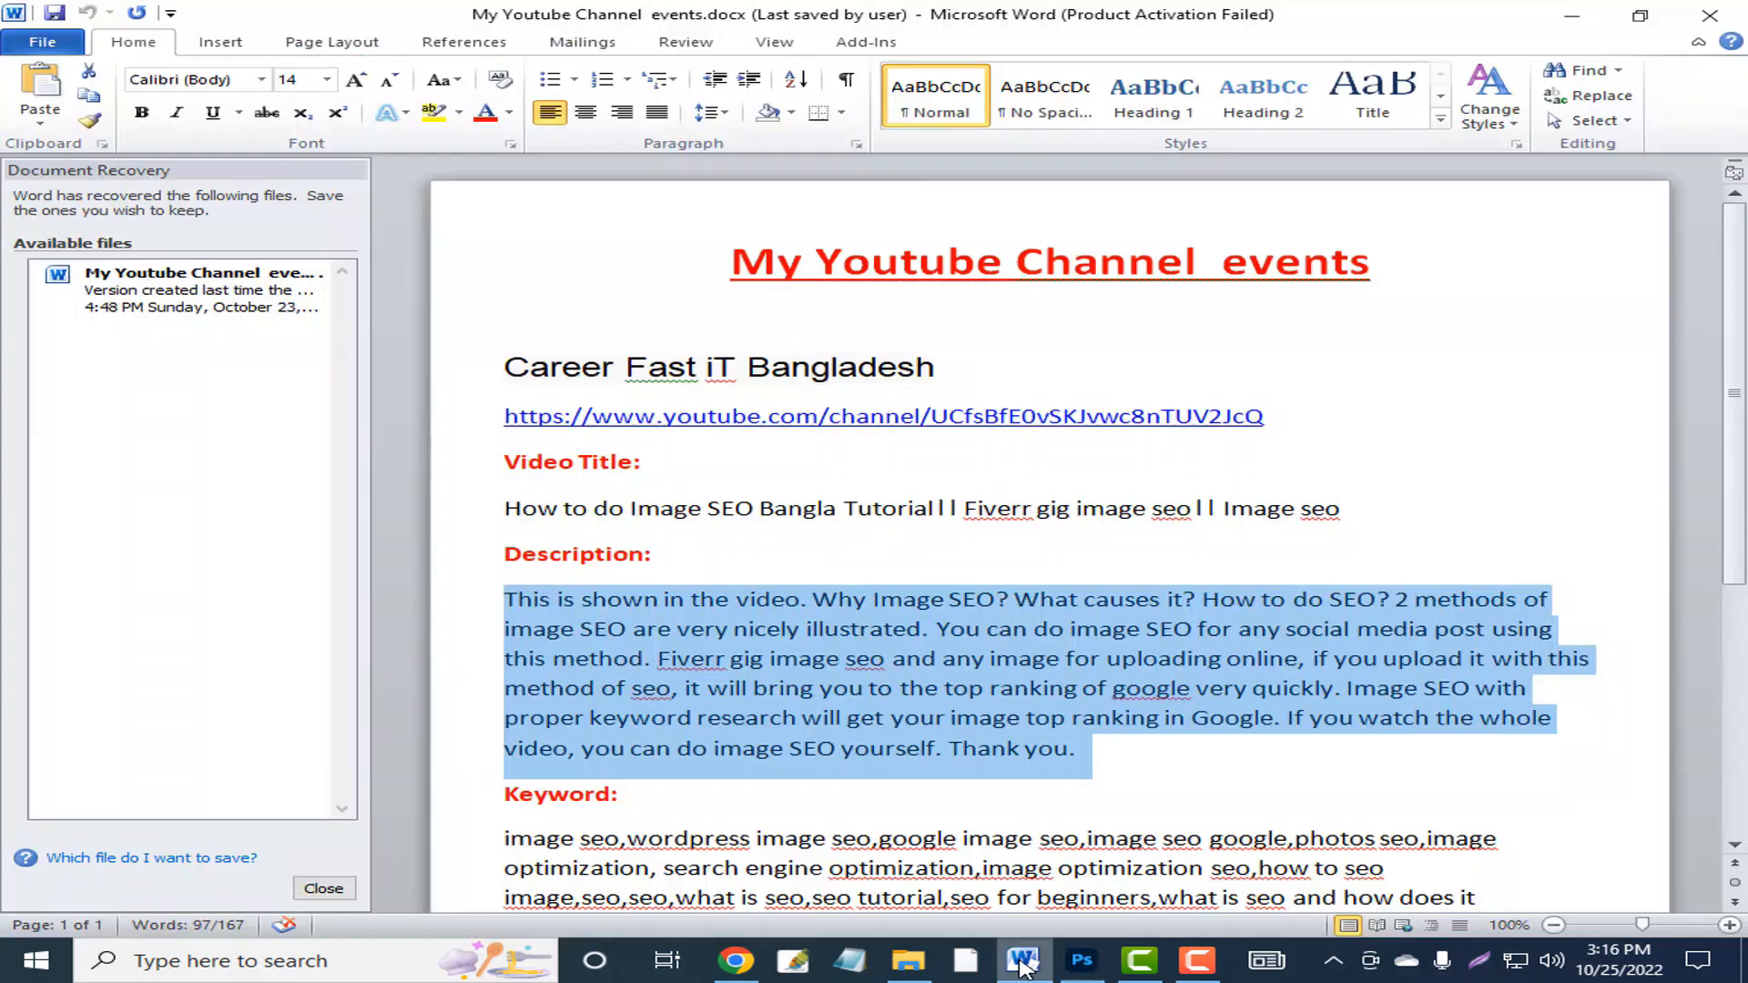
{"action": "scroll", "coordinate": [585, 667], "scroll_direction": "down", "scroll_amount": 3}
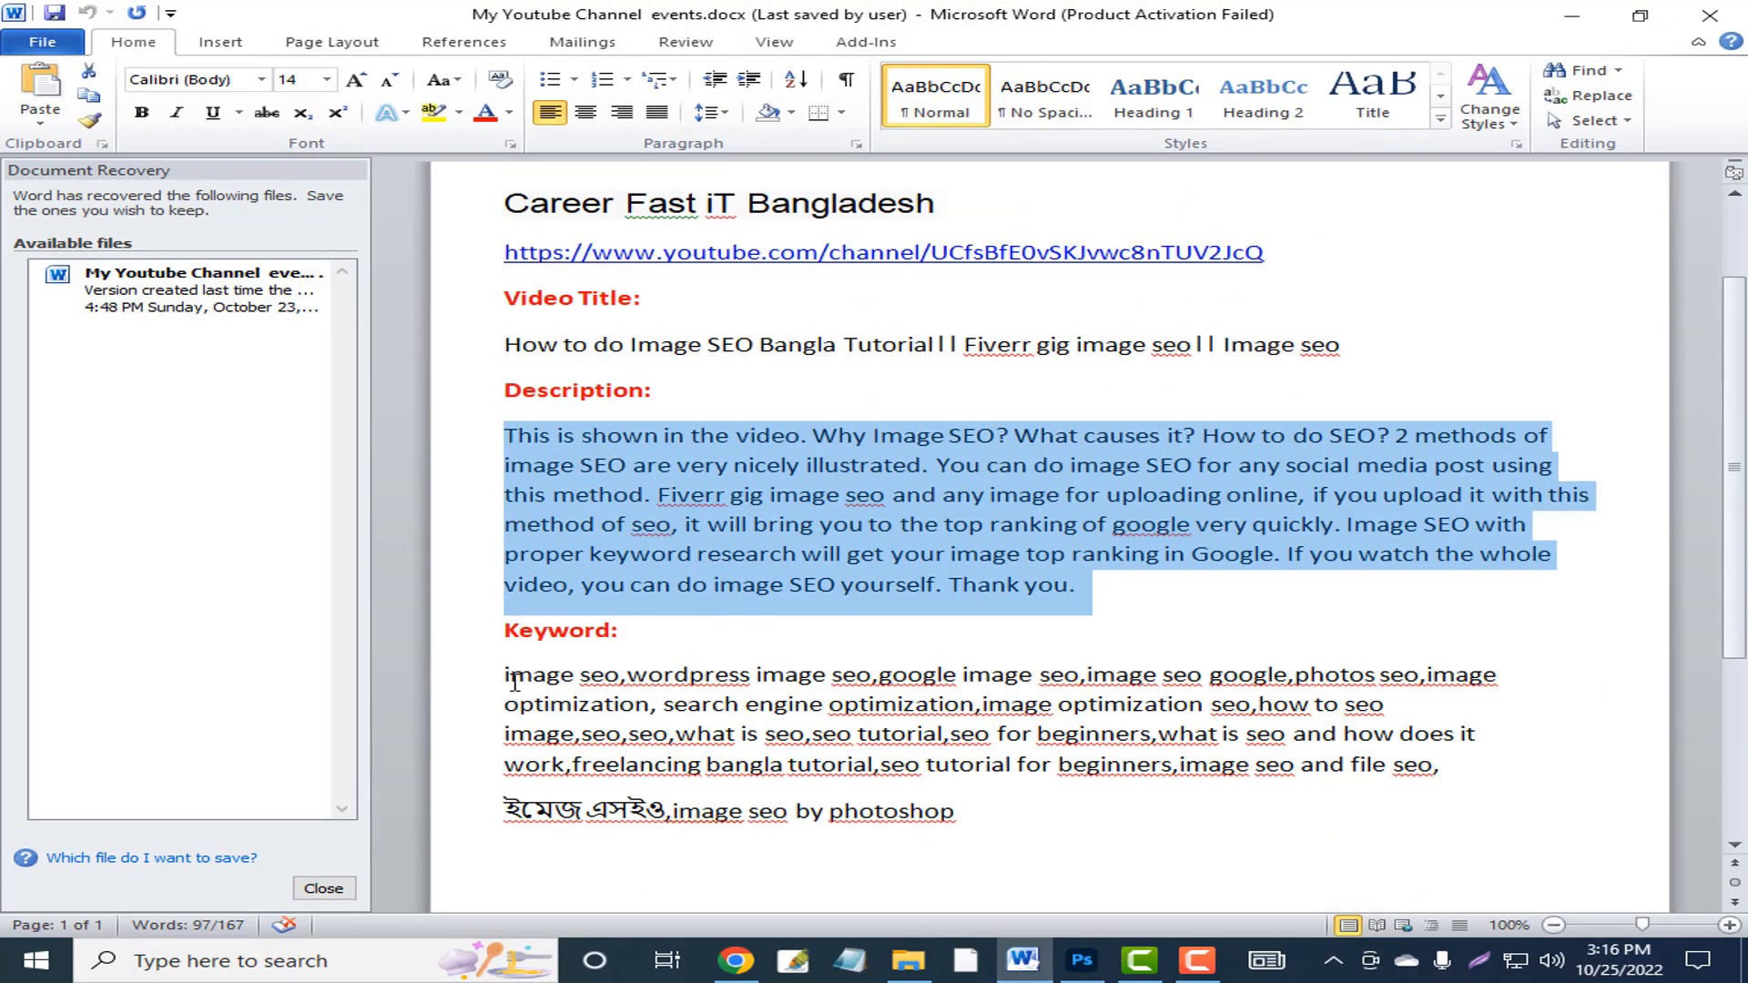
{"action": "left_click_drag", "start_coordinate": [504, 673], "coordinate": [949, 845]}
{"action": "left_click", "coordinate": [1081, 961]}
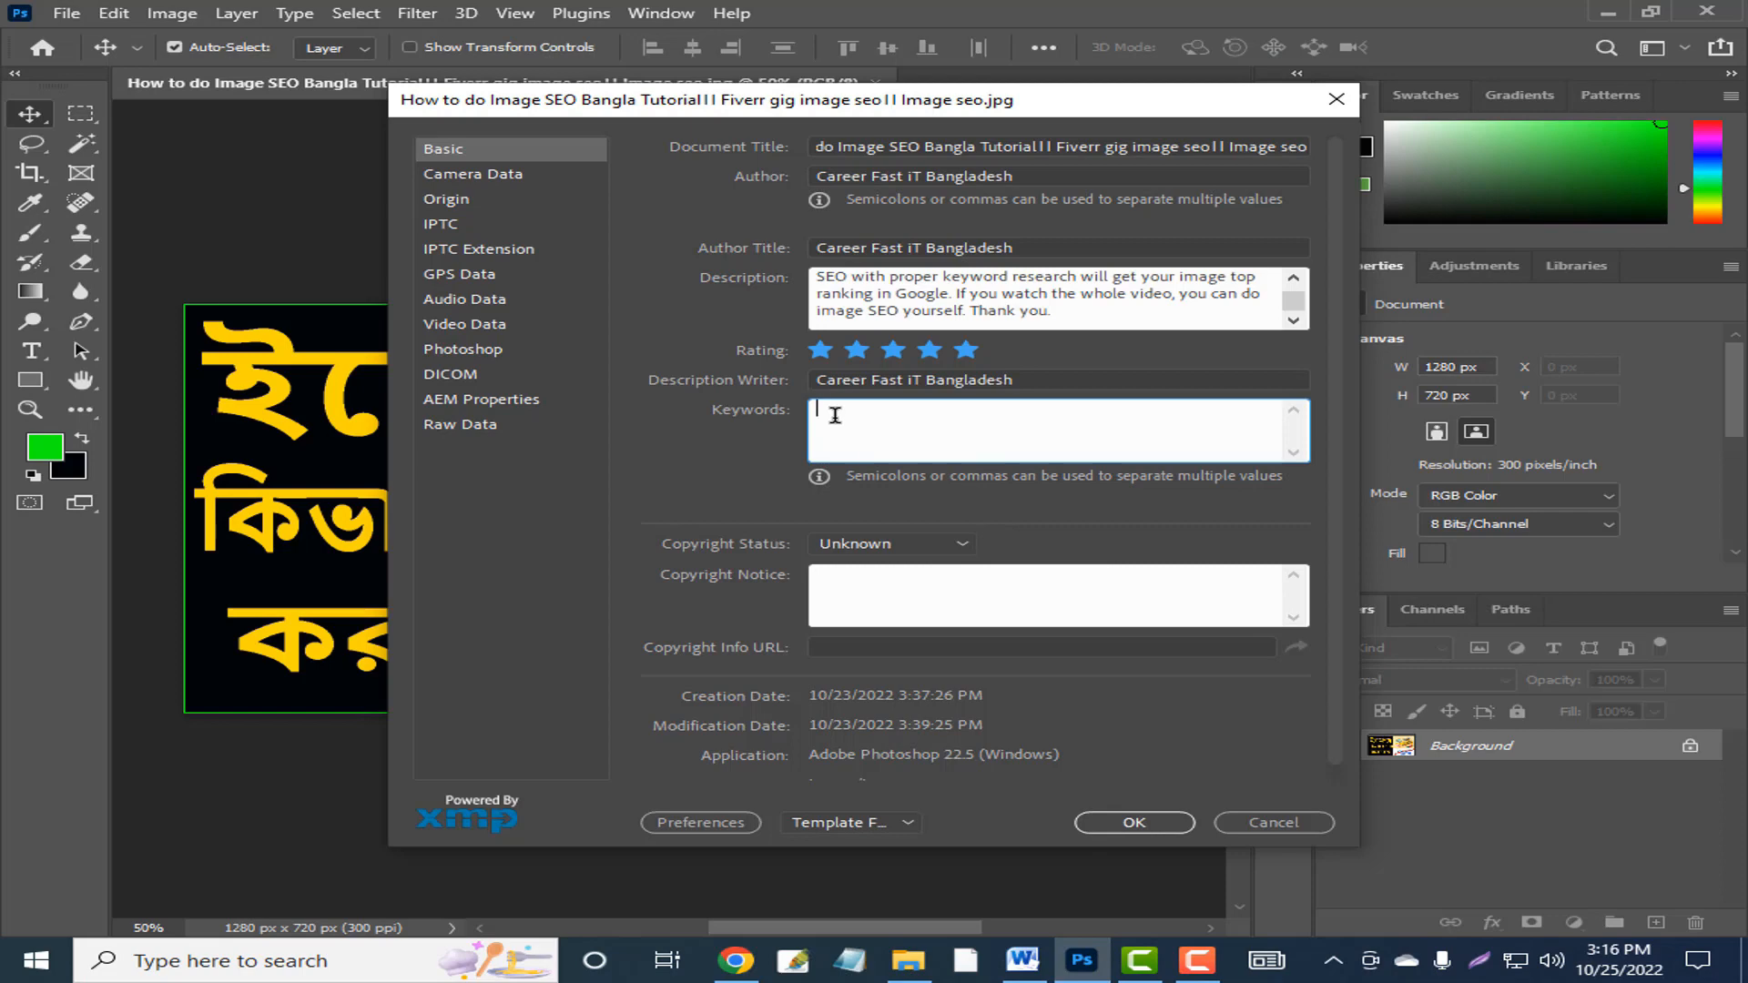
{"action": "type", "text": "tutorial for beginners,image seo and file seo, ইমেজ এসইও, image seo by photoshop"}
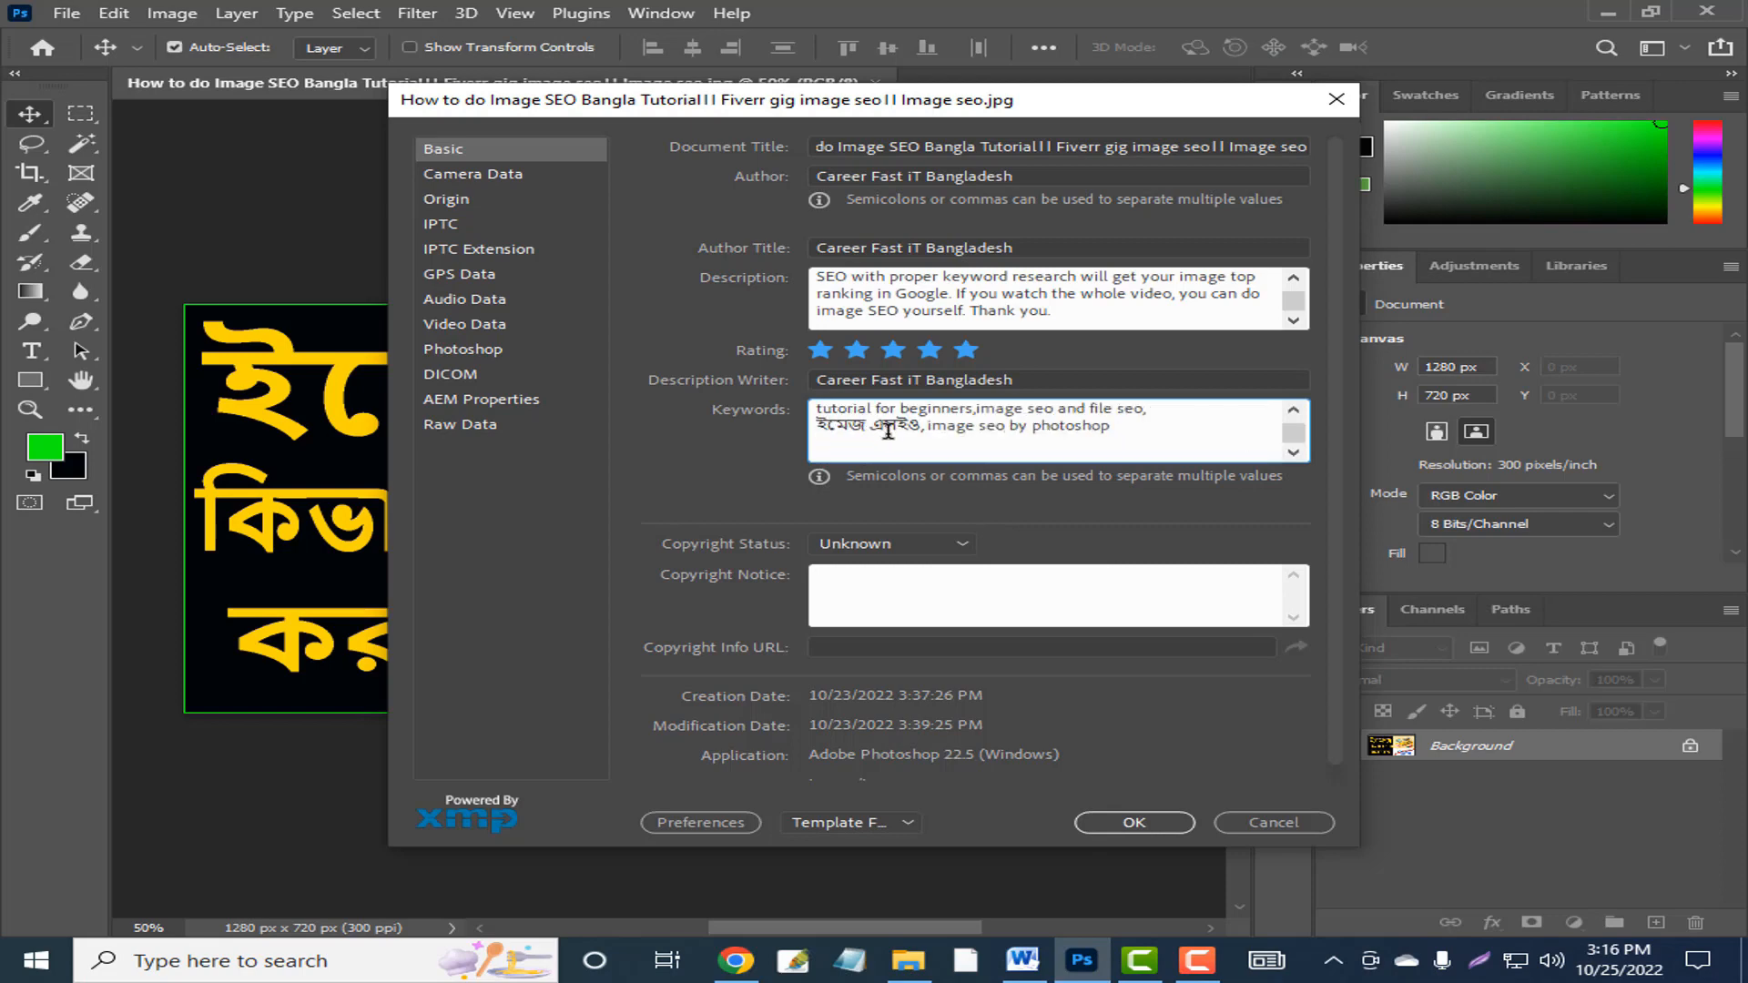
Set the copyright notice to "Career Fast iT Bangladesh", copied from the author title
{"action": "left_click", "coordinate": [852, 593]}
{"action": "left_click_drag", "start_coordinate": [1015, 247], "coordinate": [814, 246]}
{"action": "key", "text": "ctrl+c"}
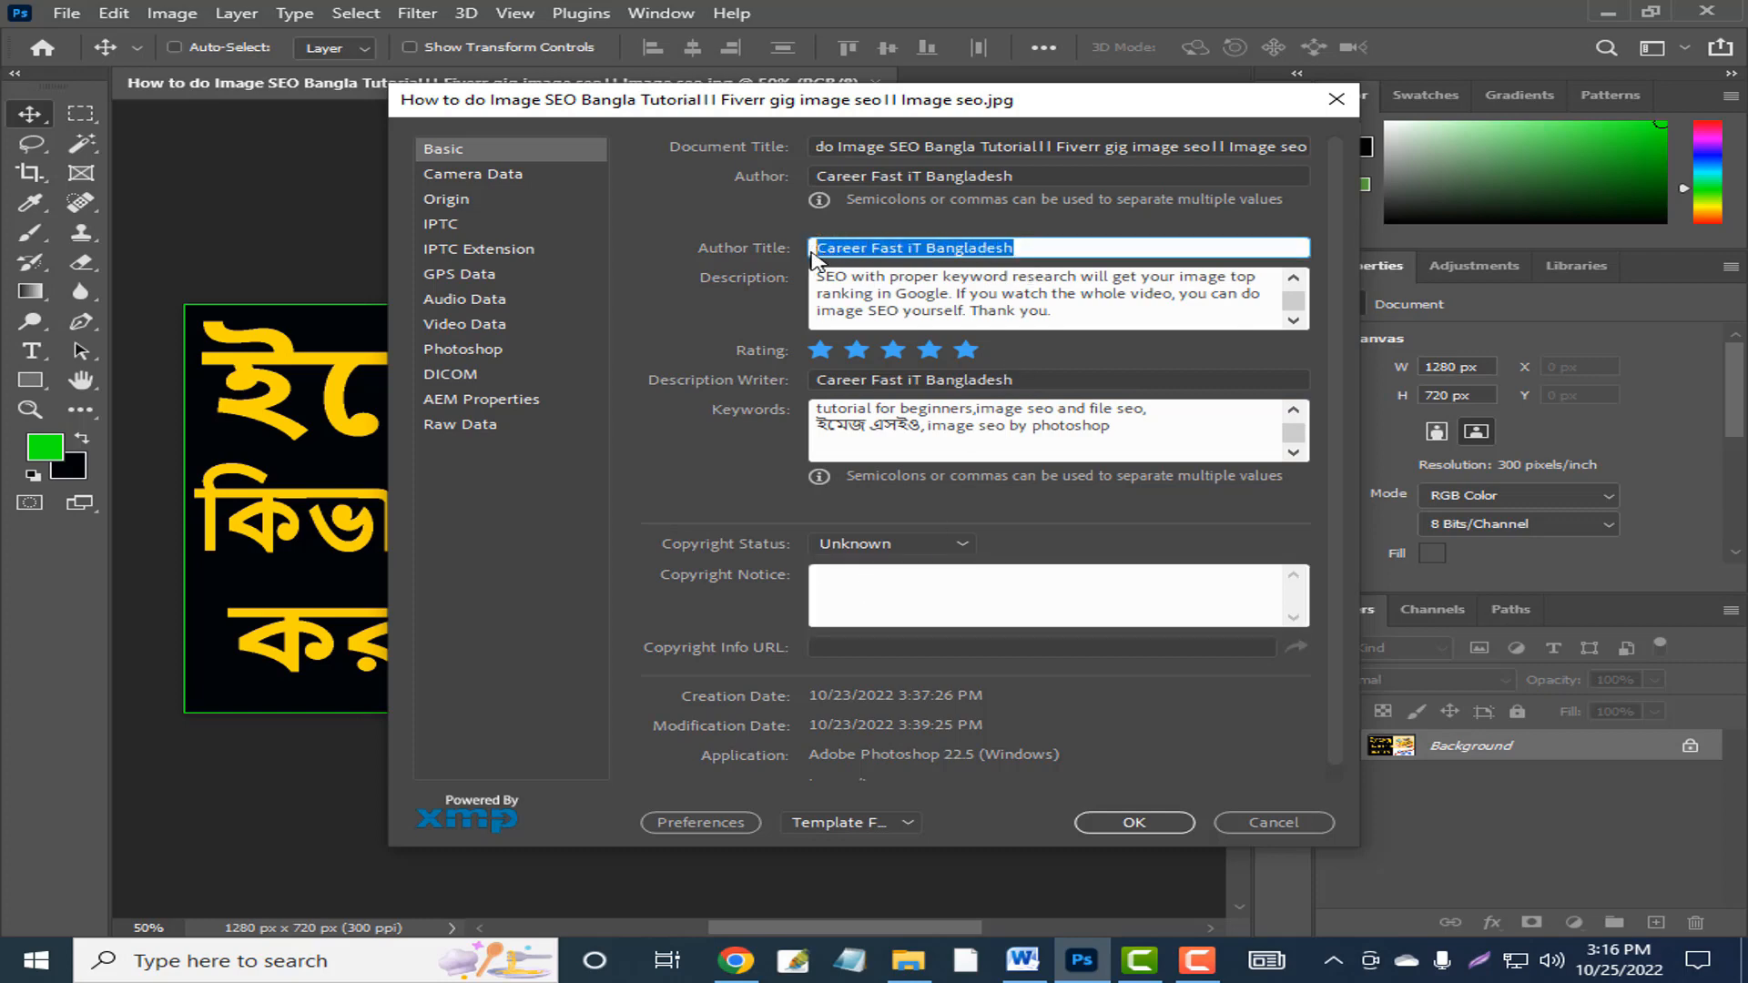
{"action": "left_click", "coordinate": [843, 590]}
{"action": "key", "text": "ctrl+v"}
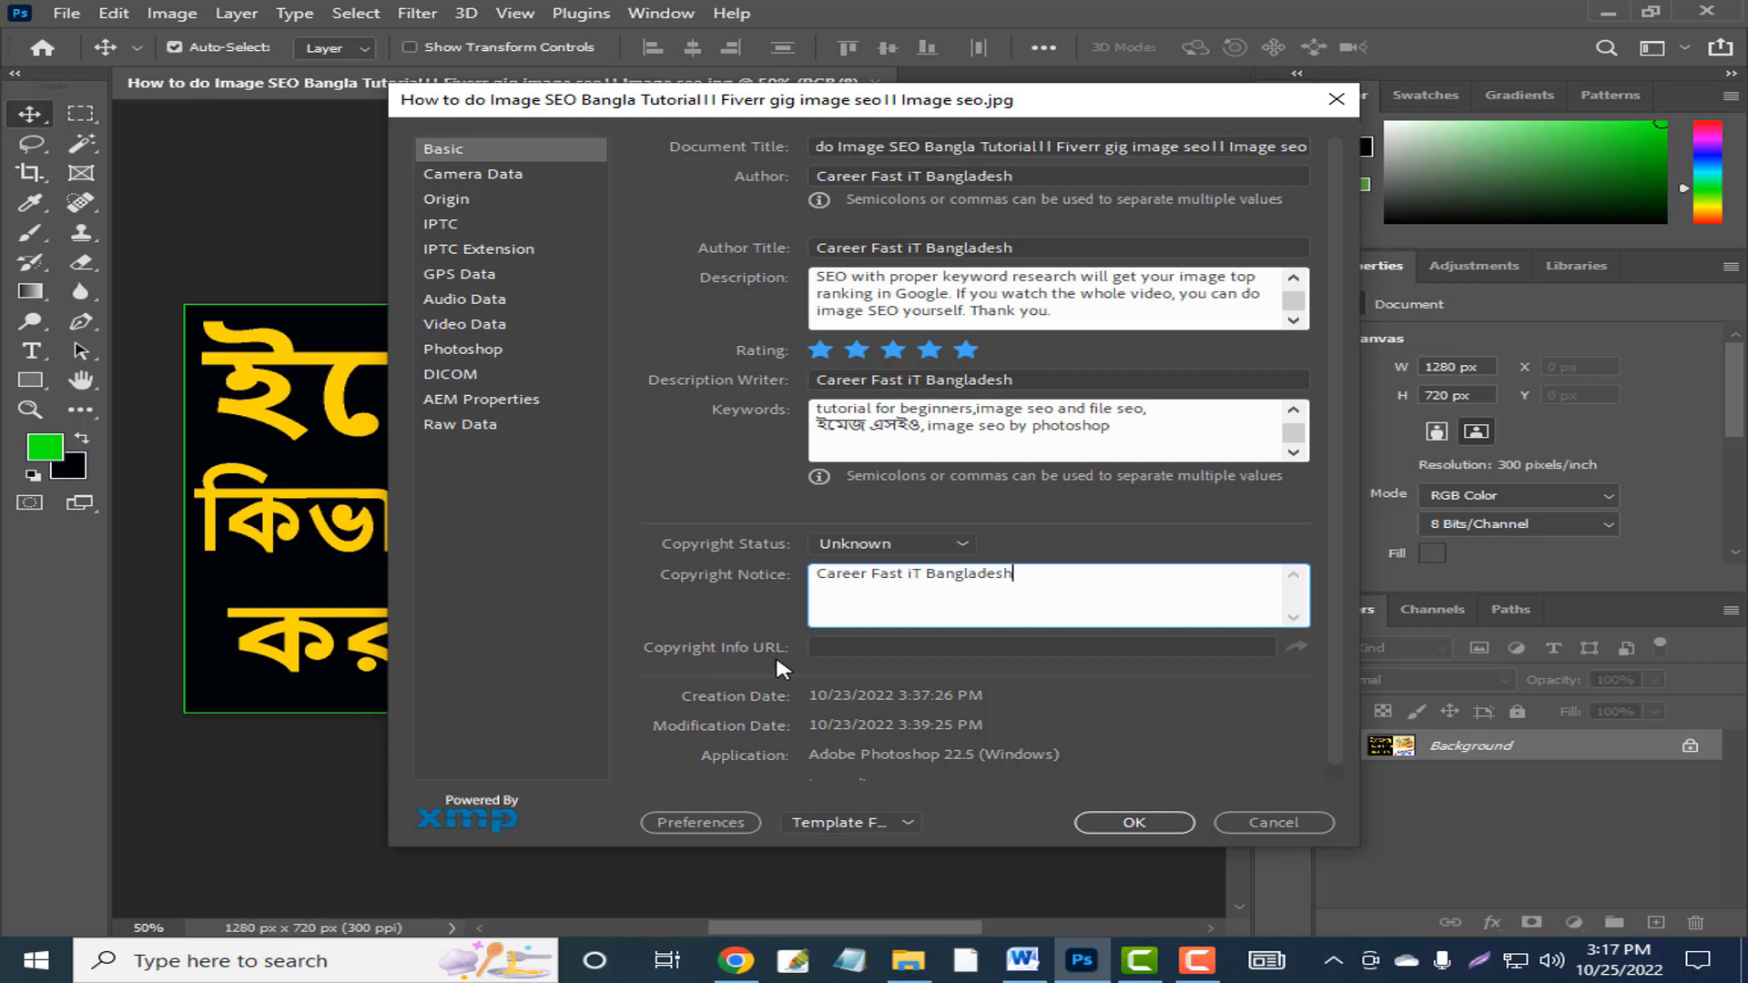
Copy the YouTube channel link from the Word document into the image's Copyright Info URL and accept the File Info metadata
{"action": "left_click", "coordinate": [851, 647]}
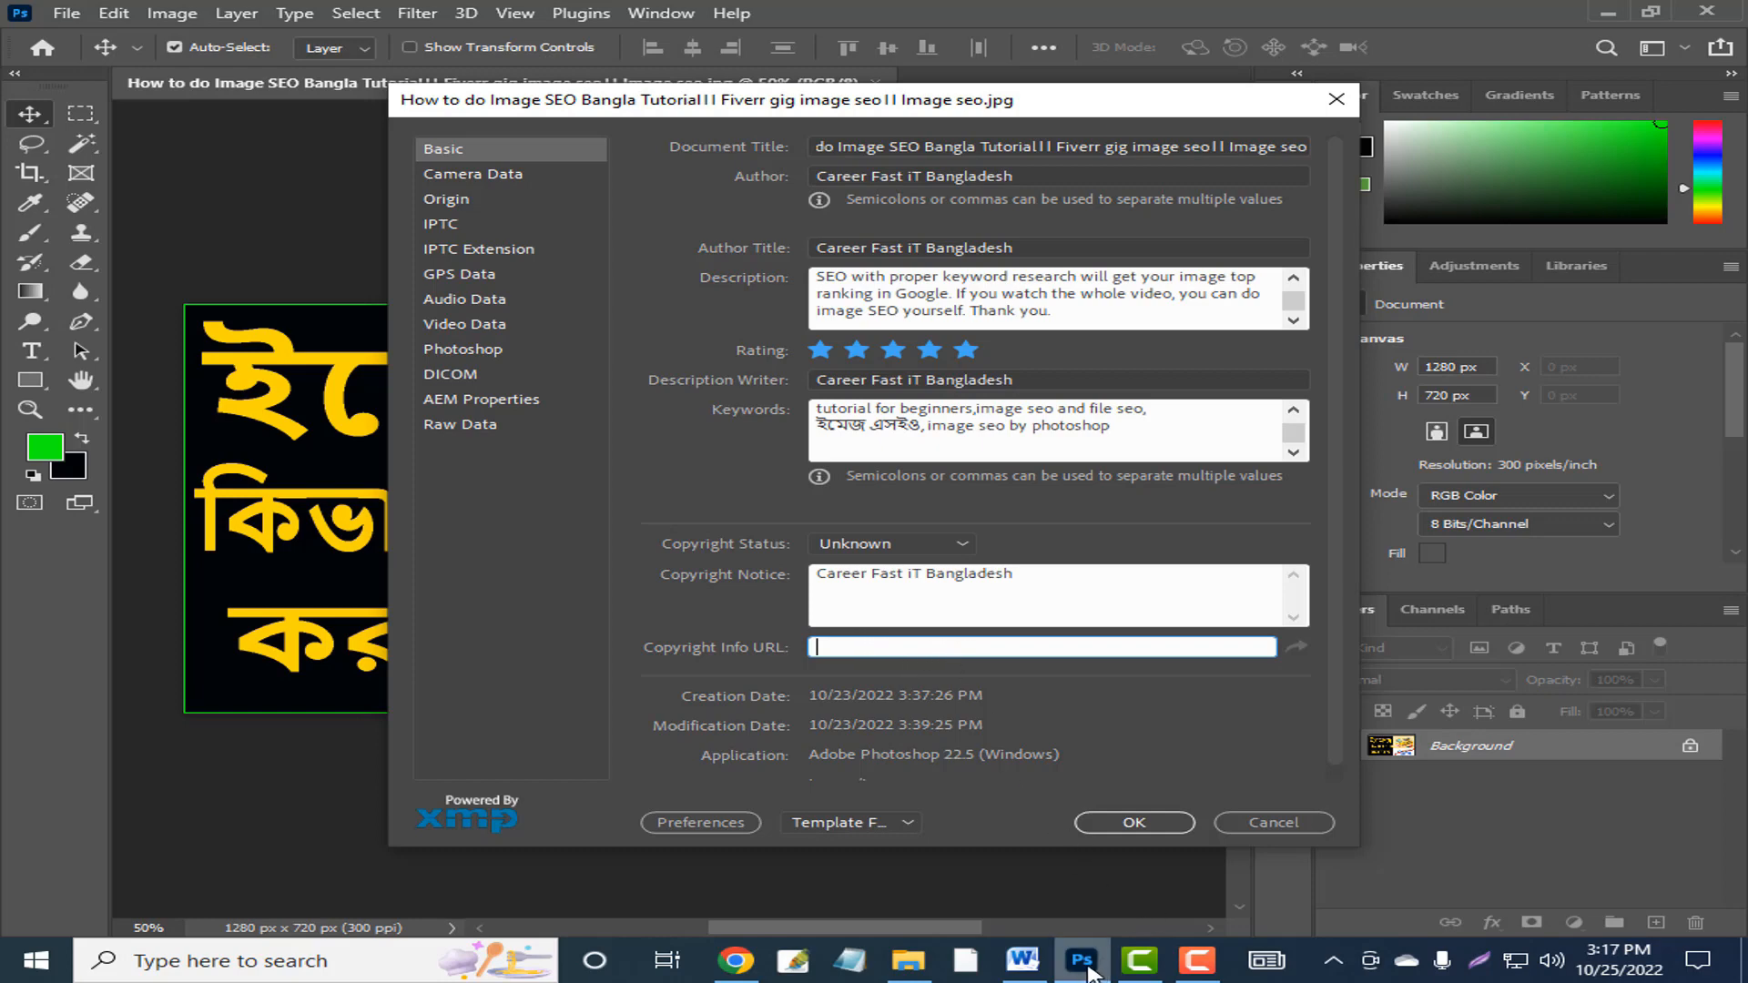
{"action": "left_click", "coordinate": [1022, 961]}
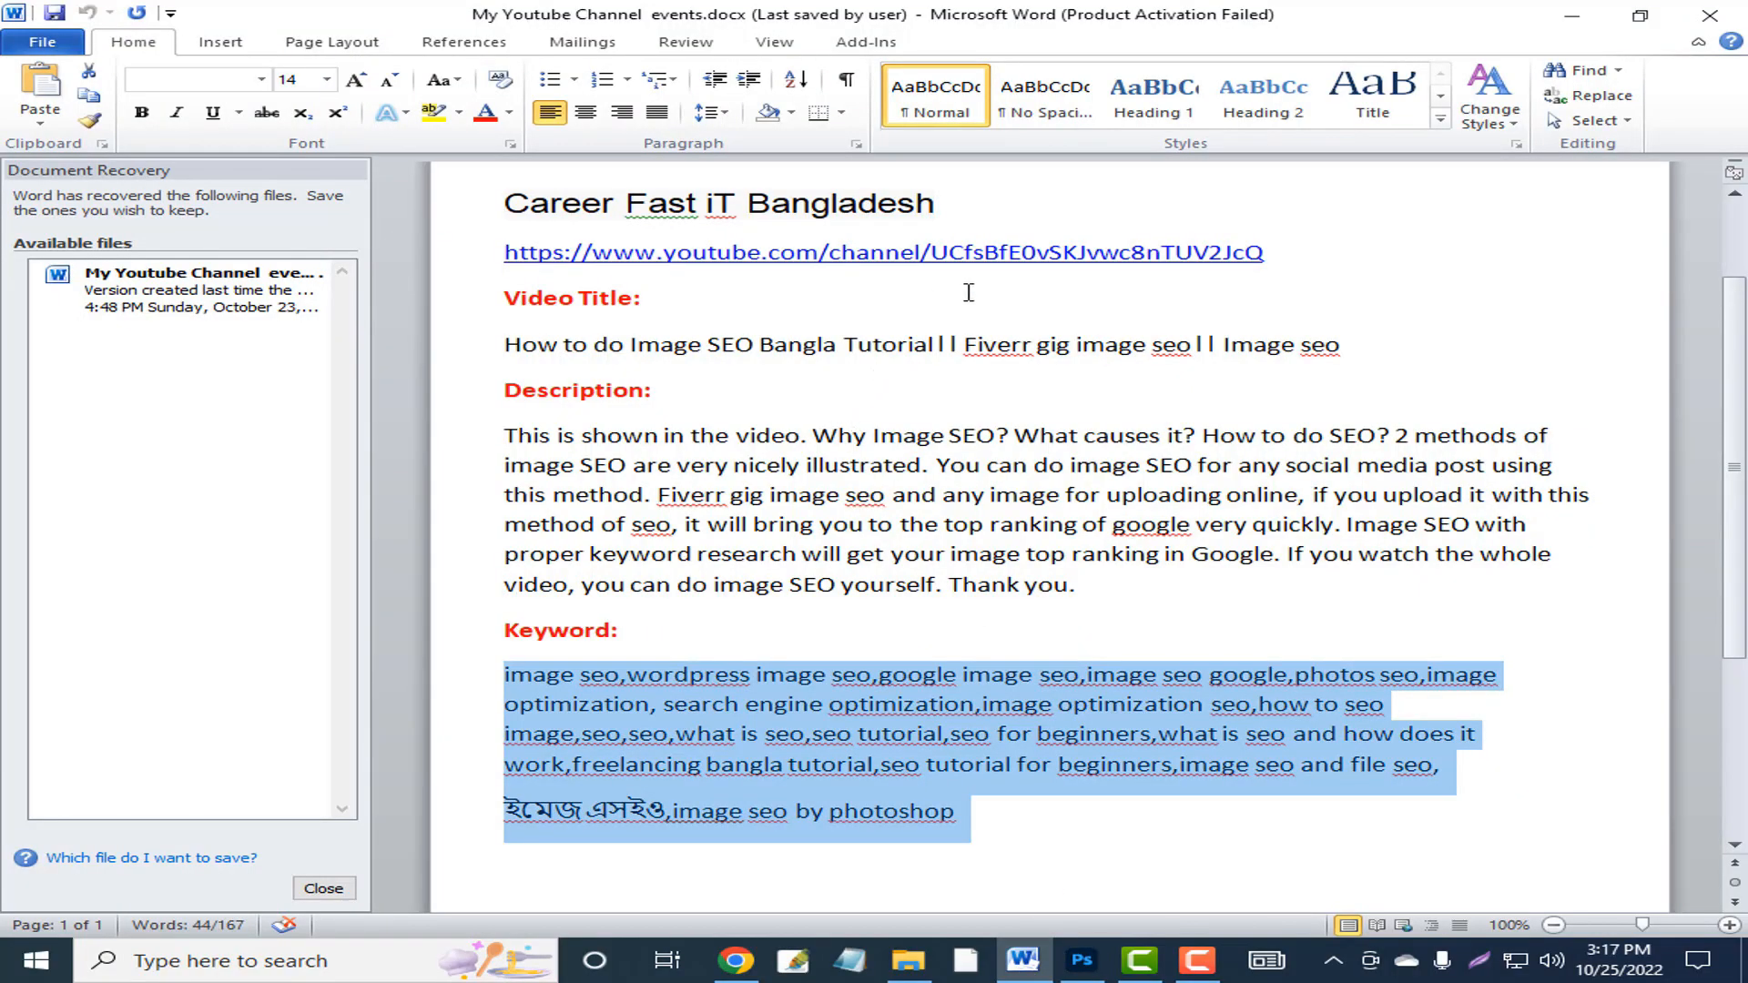
{"action": "left_click_drag", "start_coordinate": [1279, 252], "coordinate": [501, 253]}
{"action": "key", "text": "ctrl+c"}
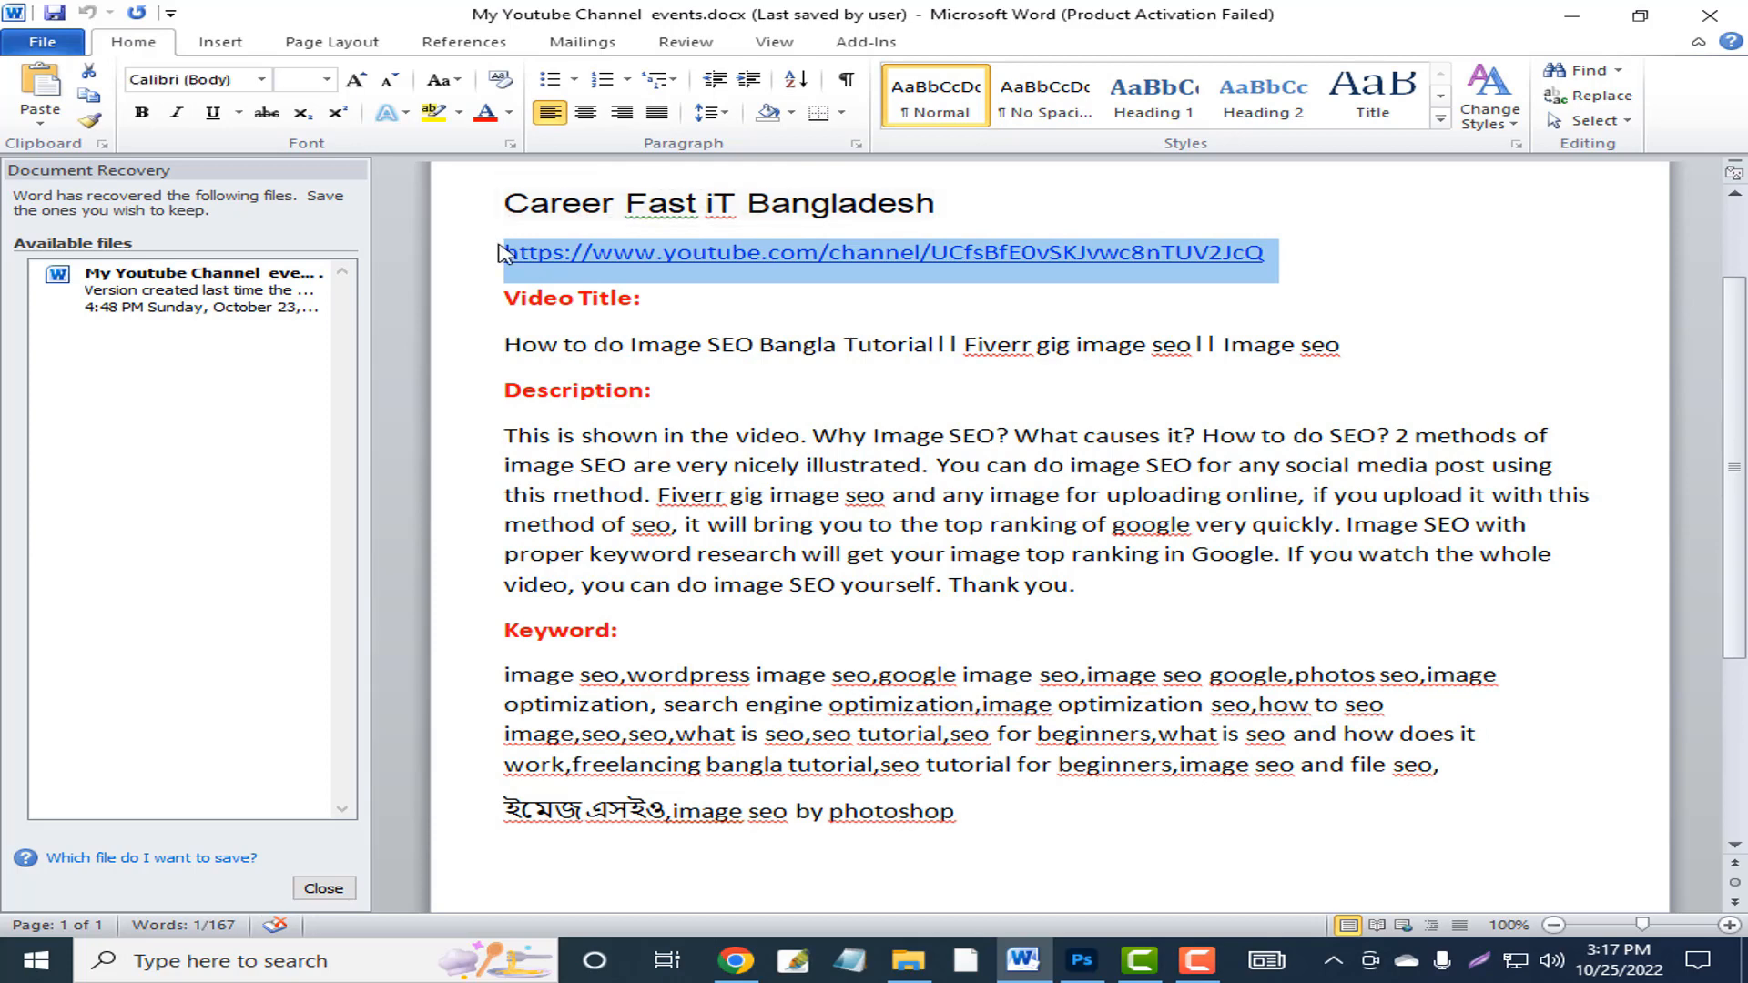
{"action": "left_click", "coordinate": [1082, 961]}
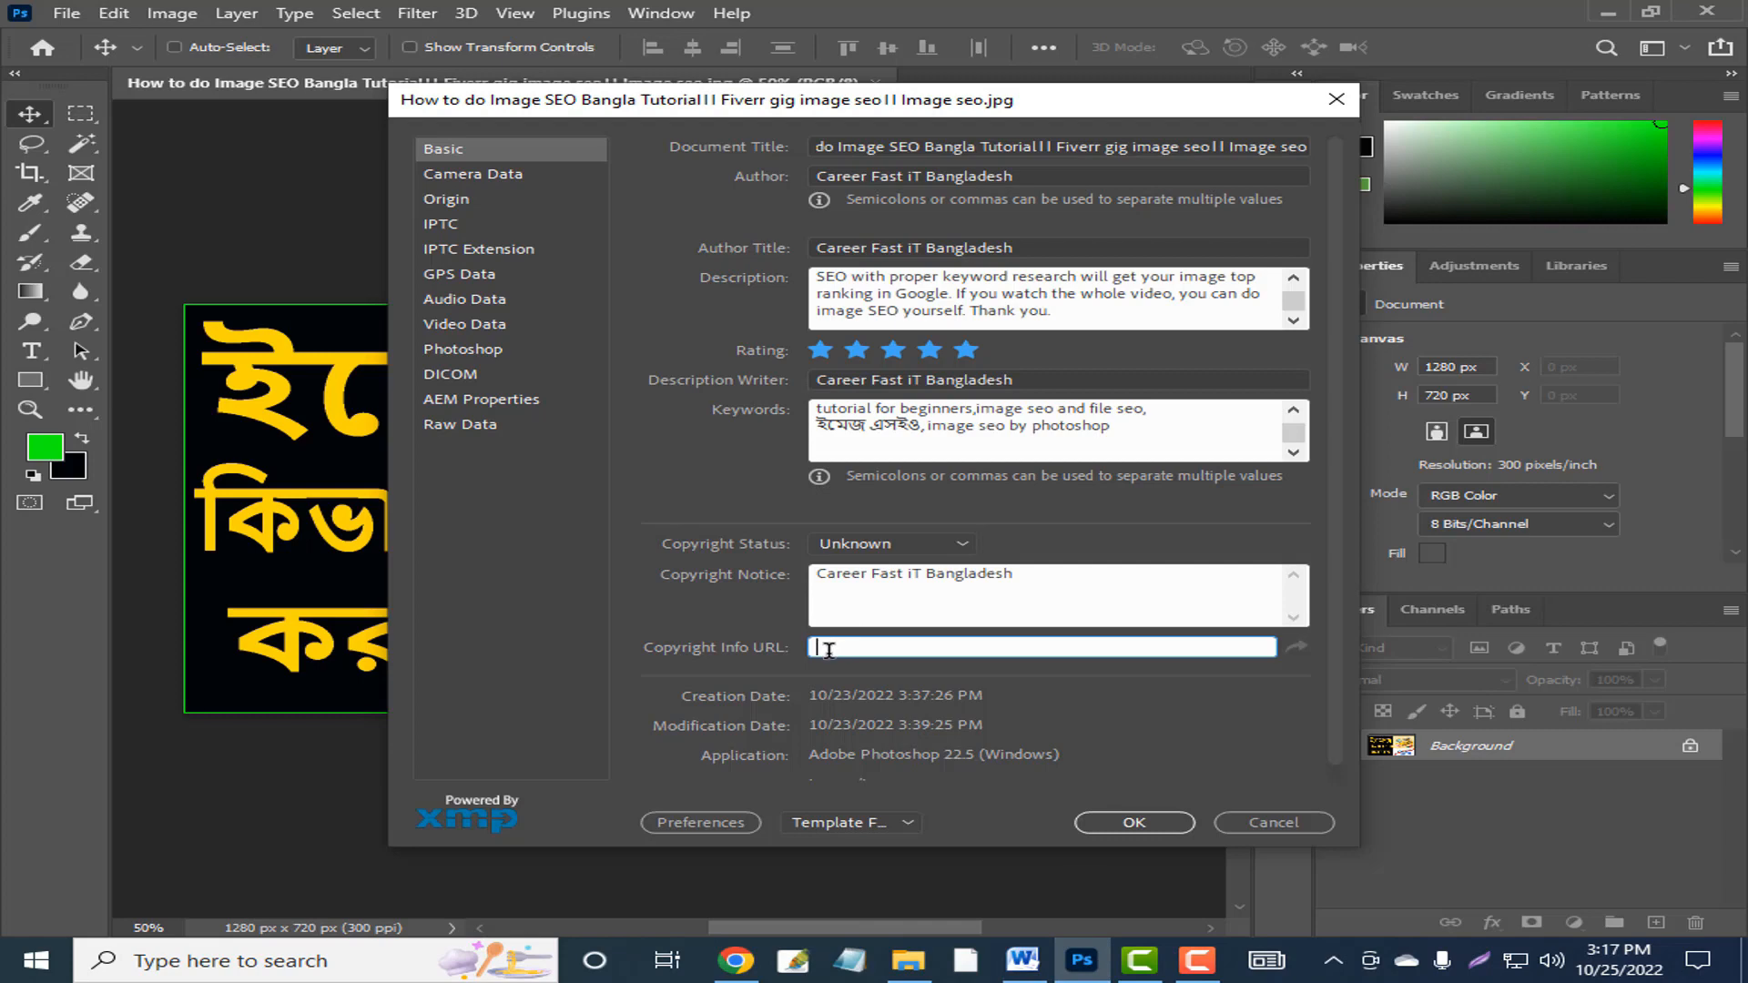
{"action": "key", "text": "ctrl+v"}
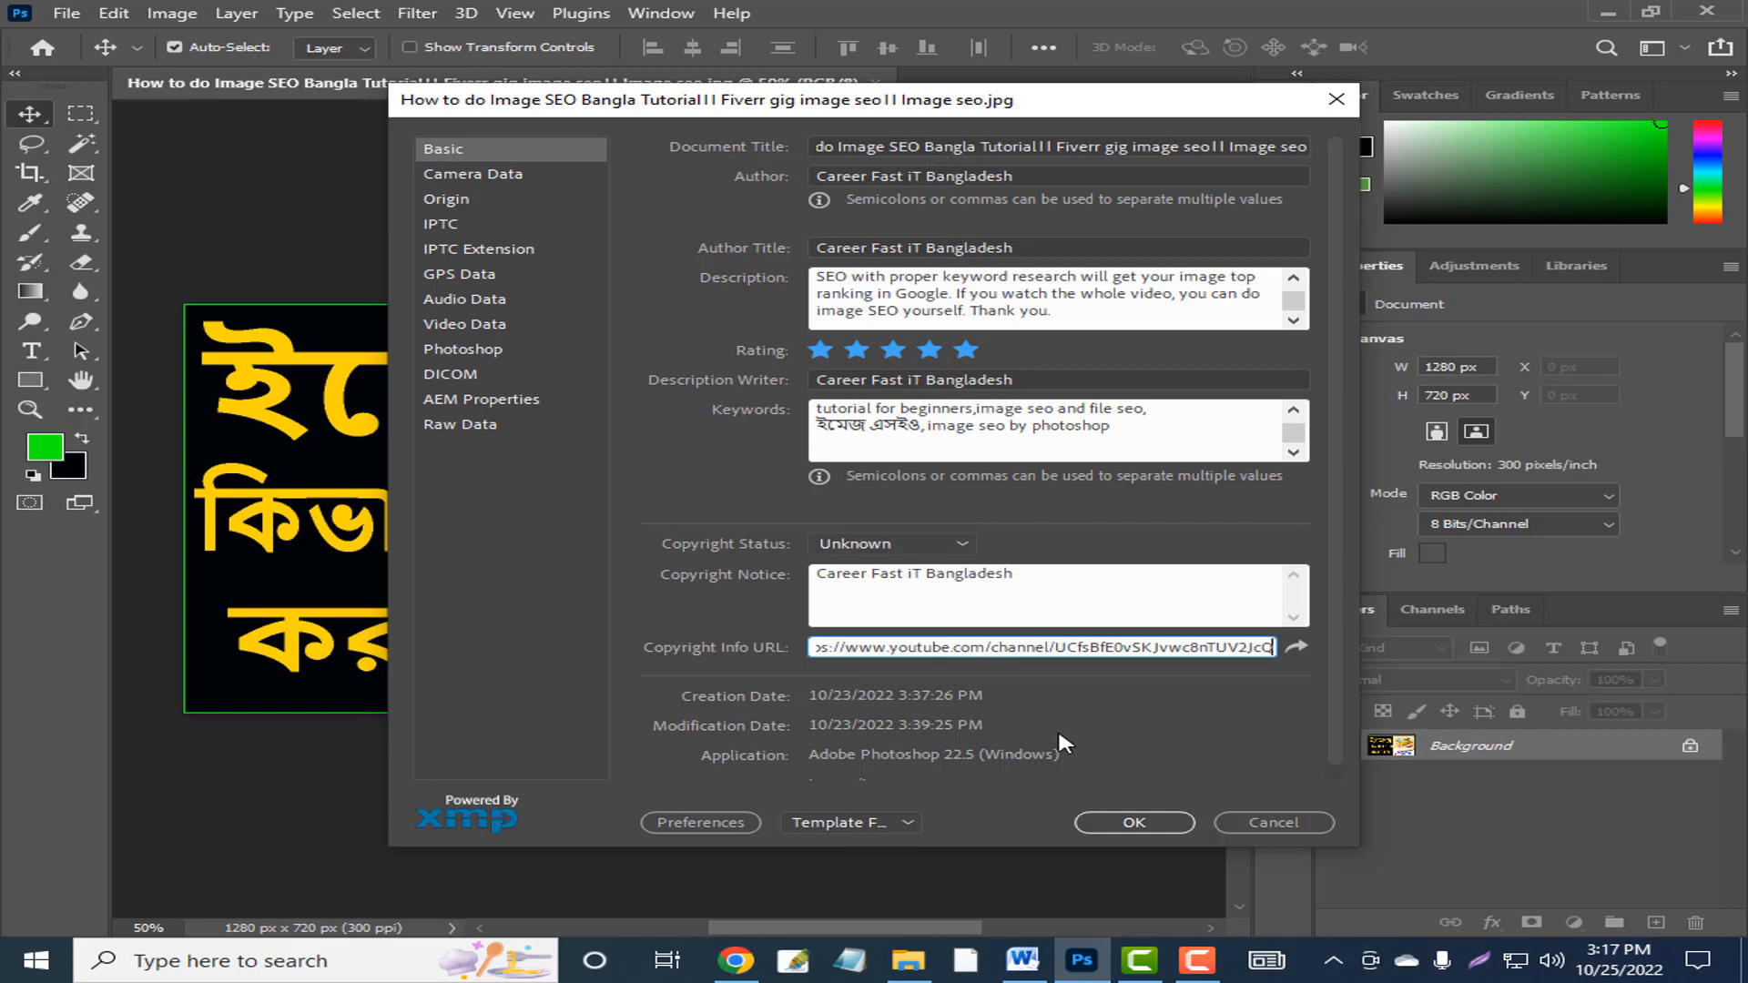
{"action": "left_click", "coordinate": [1134, 823]}
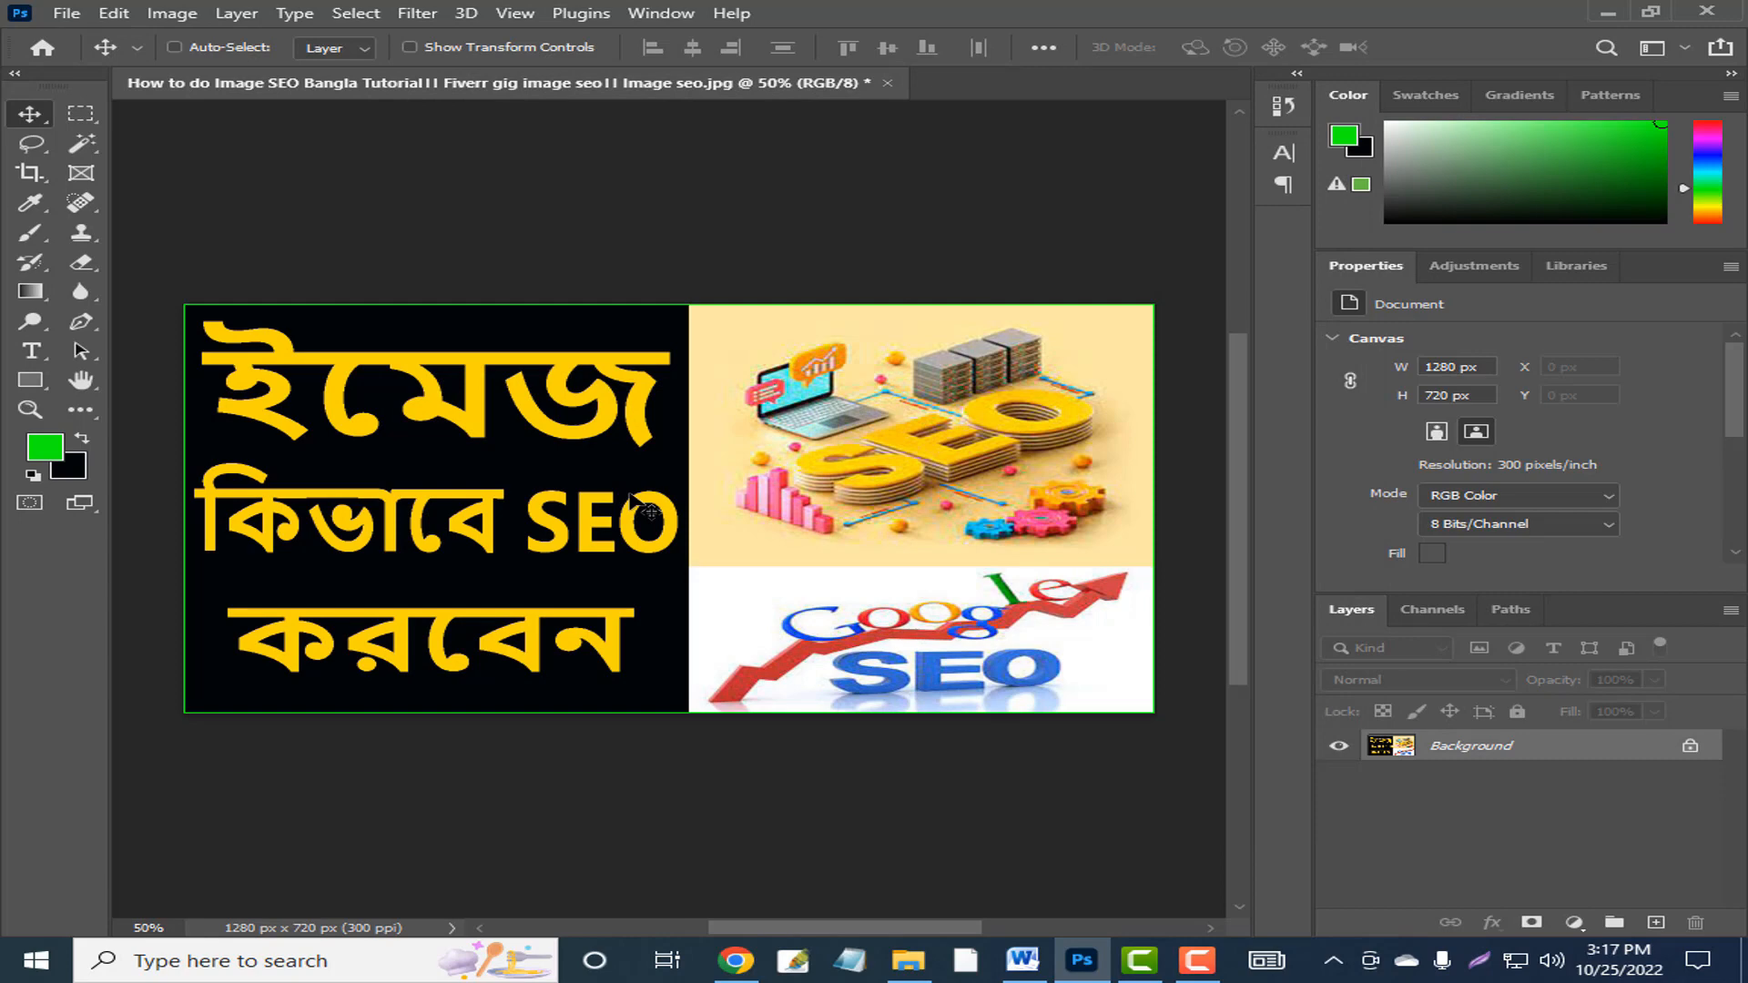
Save the image with its new metadata and recheck the stored entries in File Info
{"action": "key", "text": "ctrl+s"}
{"action": "left_click", "coordinate": [66, 14]}
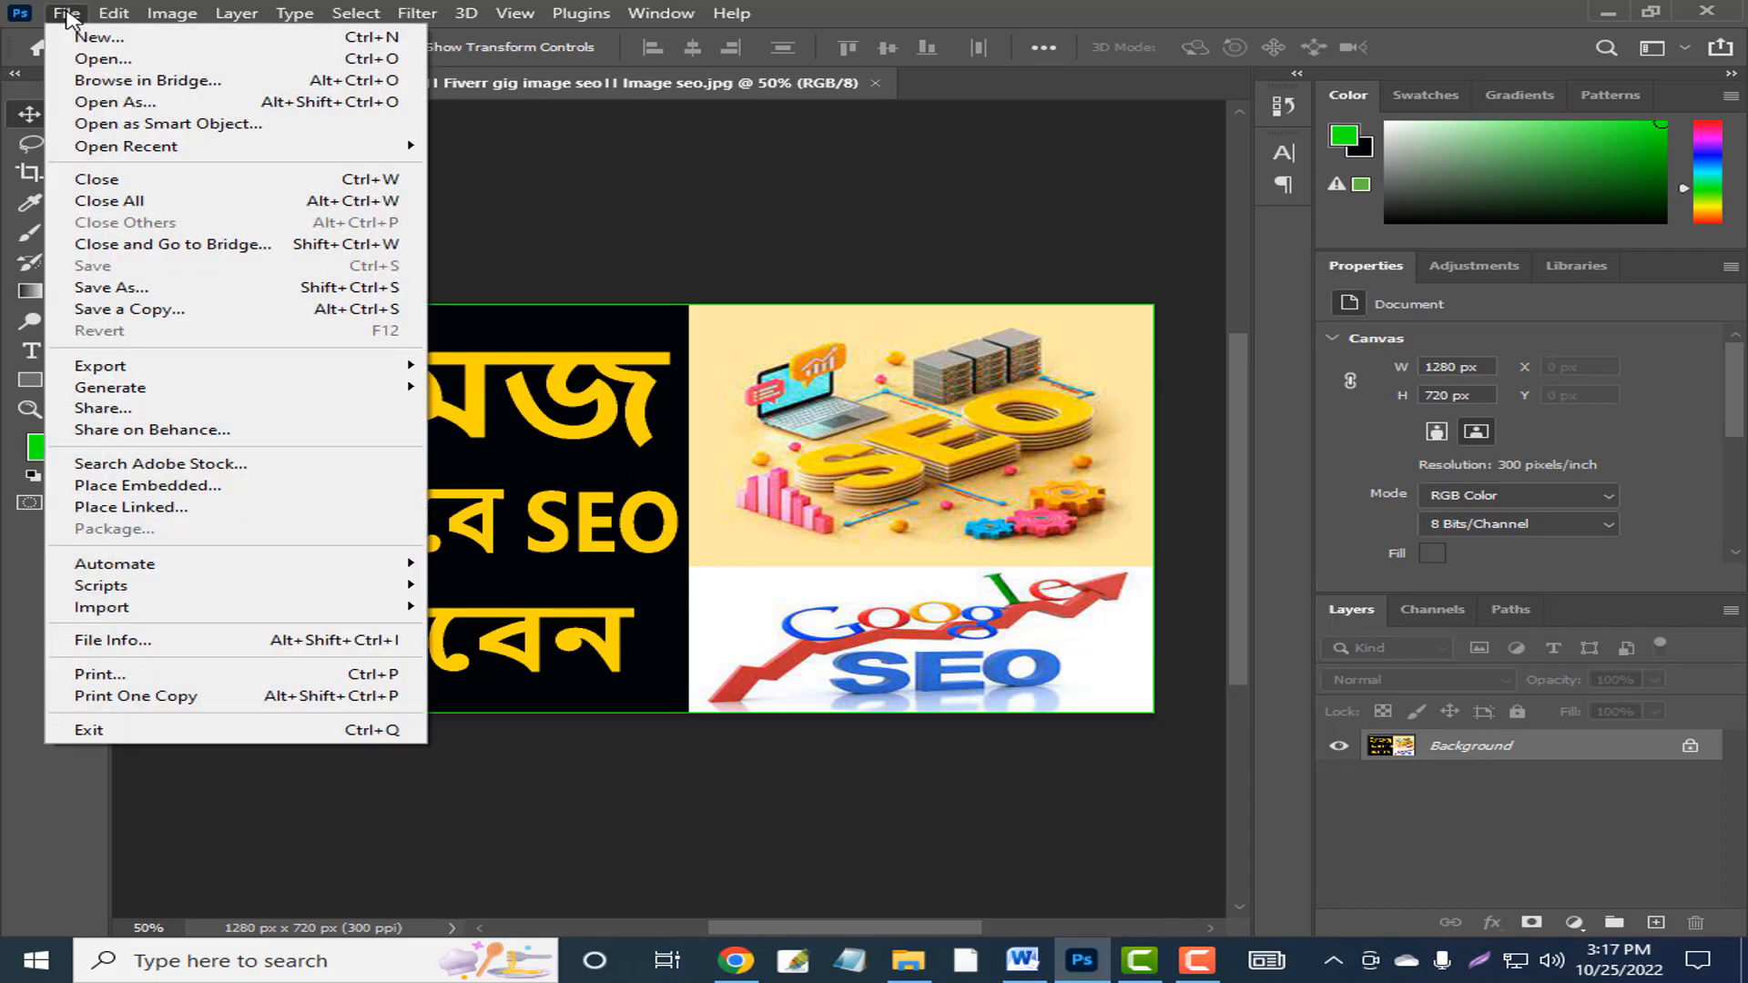
{"action": "left_click", "coordinate": [128, 641]}
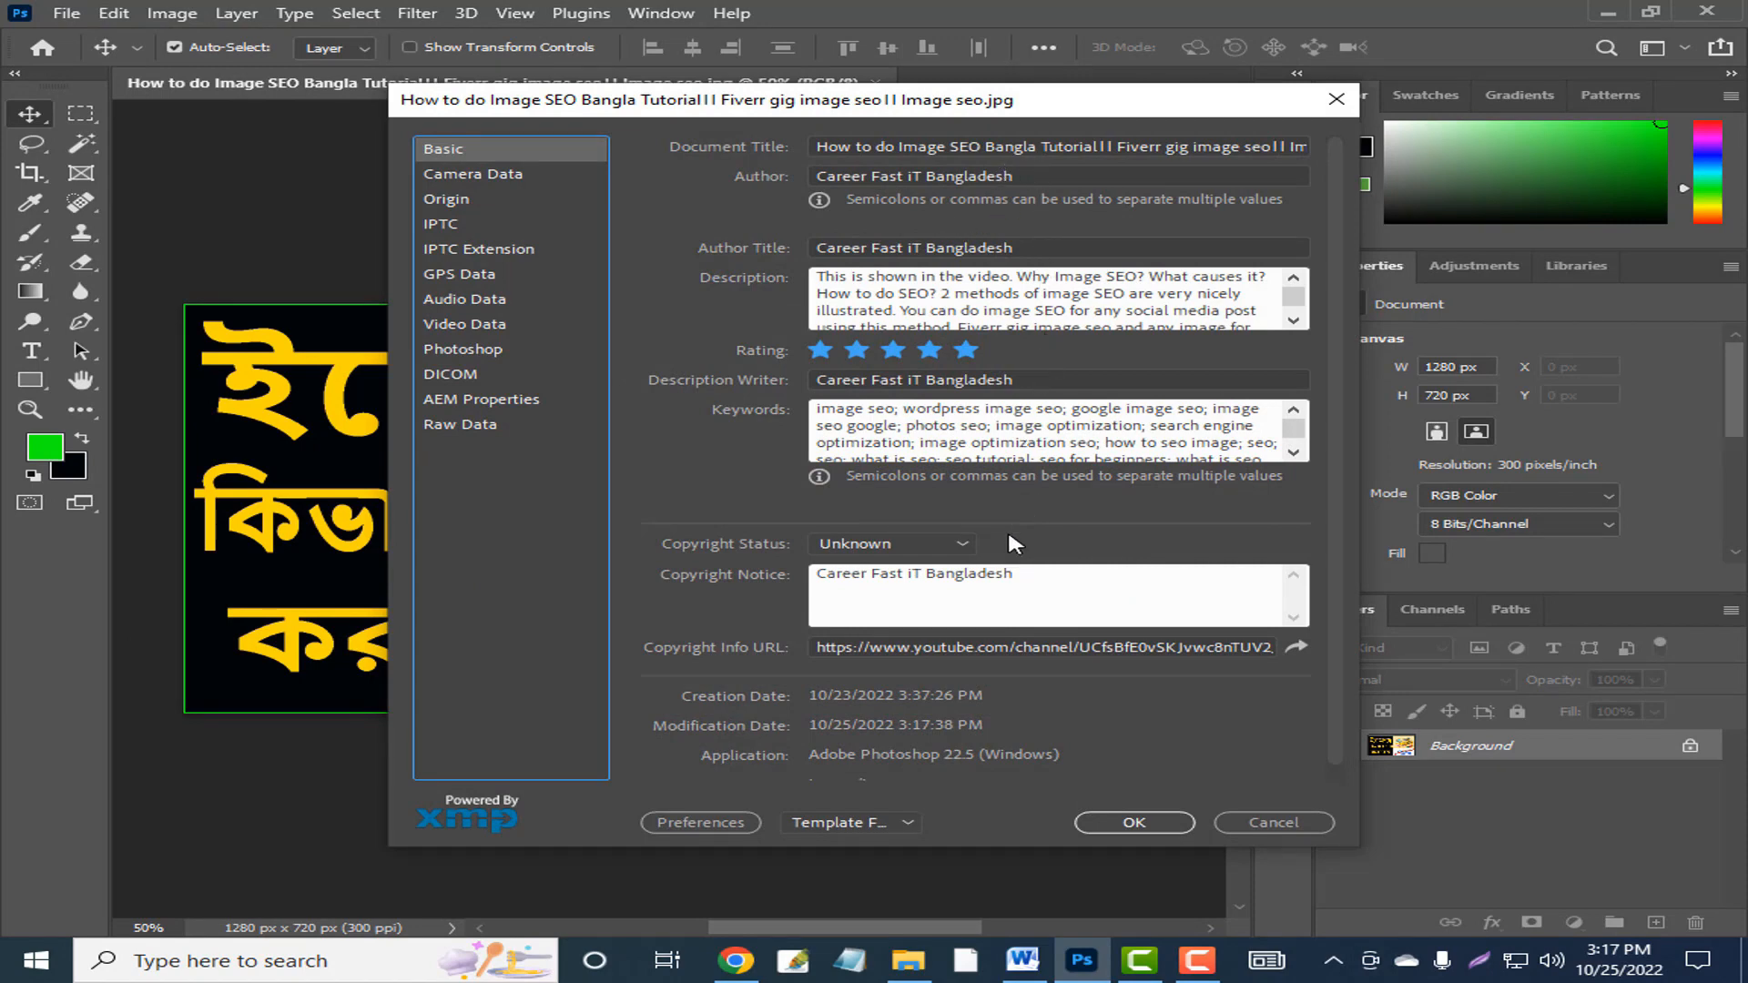
{"action": "left_click", "coordinate": [1134, 822]}
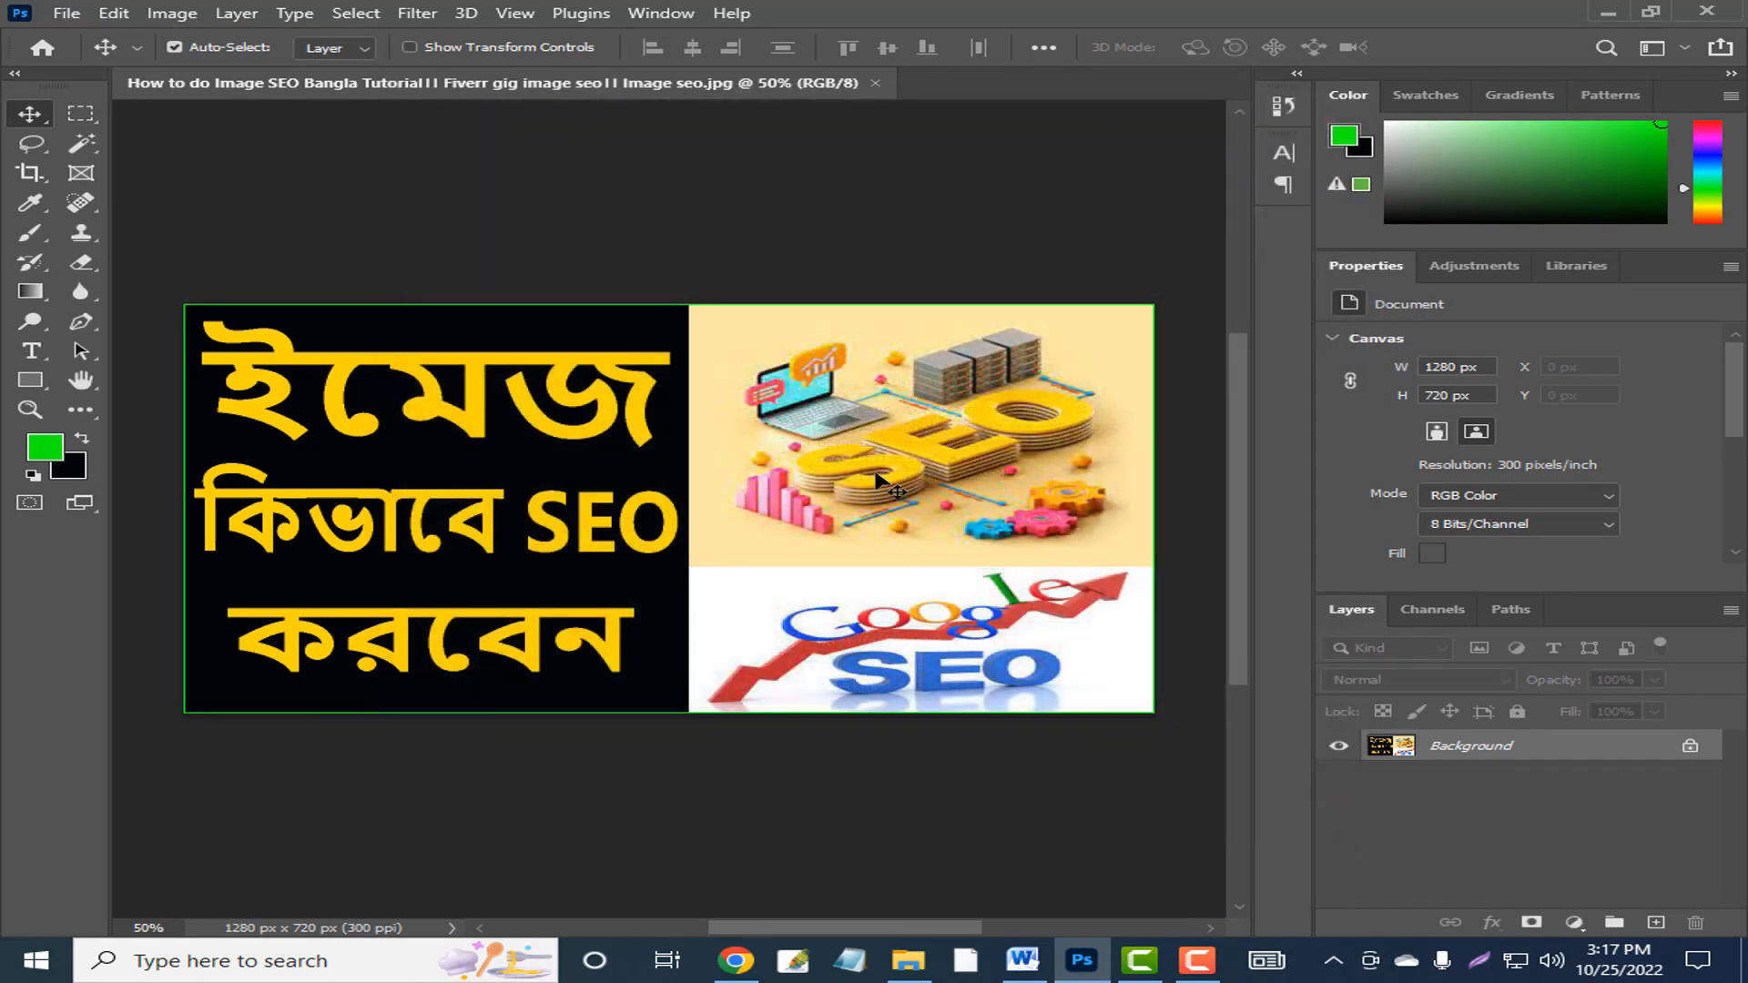
{"action": "key", "text": "ctrl+s"}
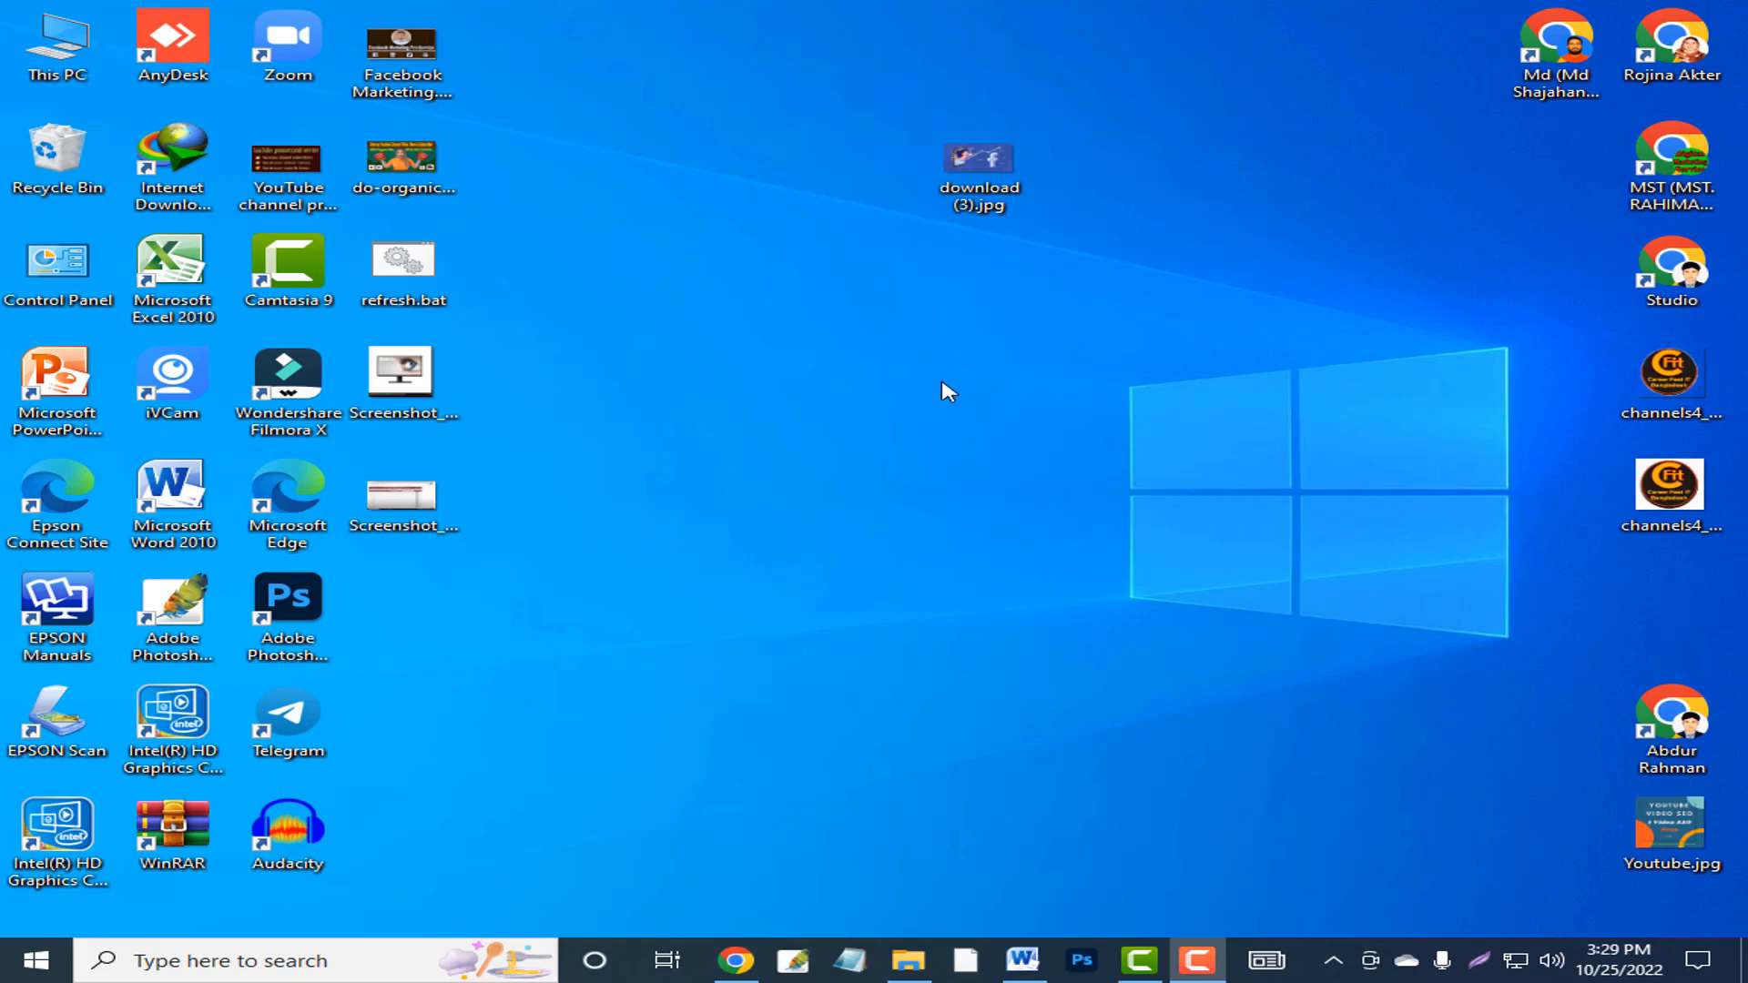
Rename the desktop image download (3).jpg to "How to do Image SEO Bangla Tutorial।। Fiverr gig image seo।। Image seo"
{"action": "right_click", "coordinate": [993, 168]}
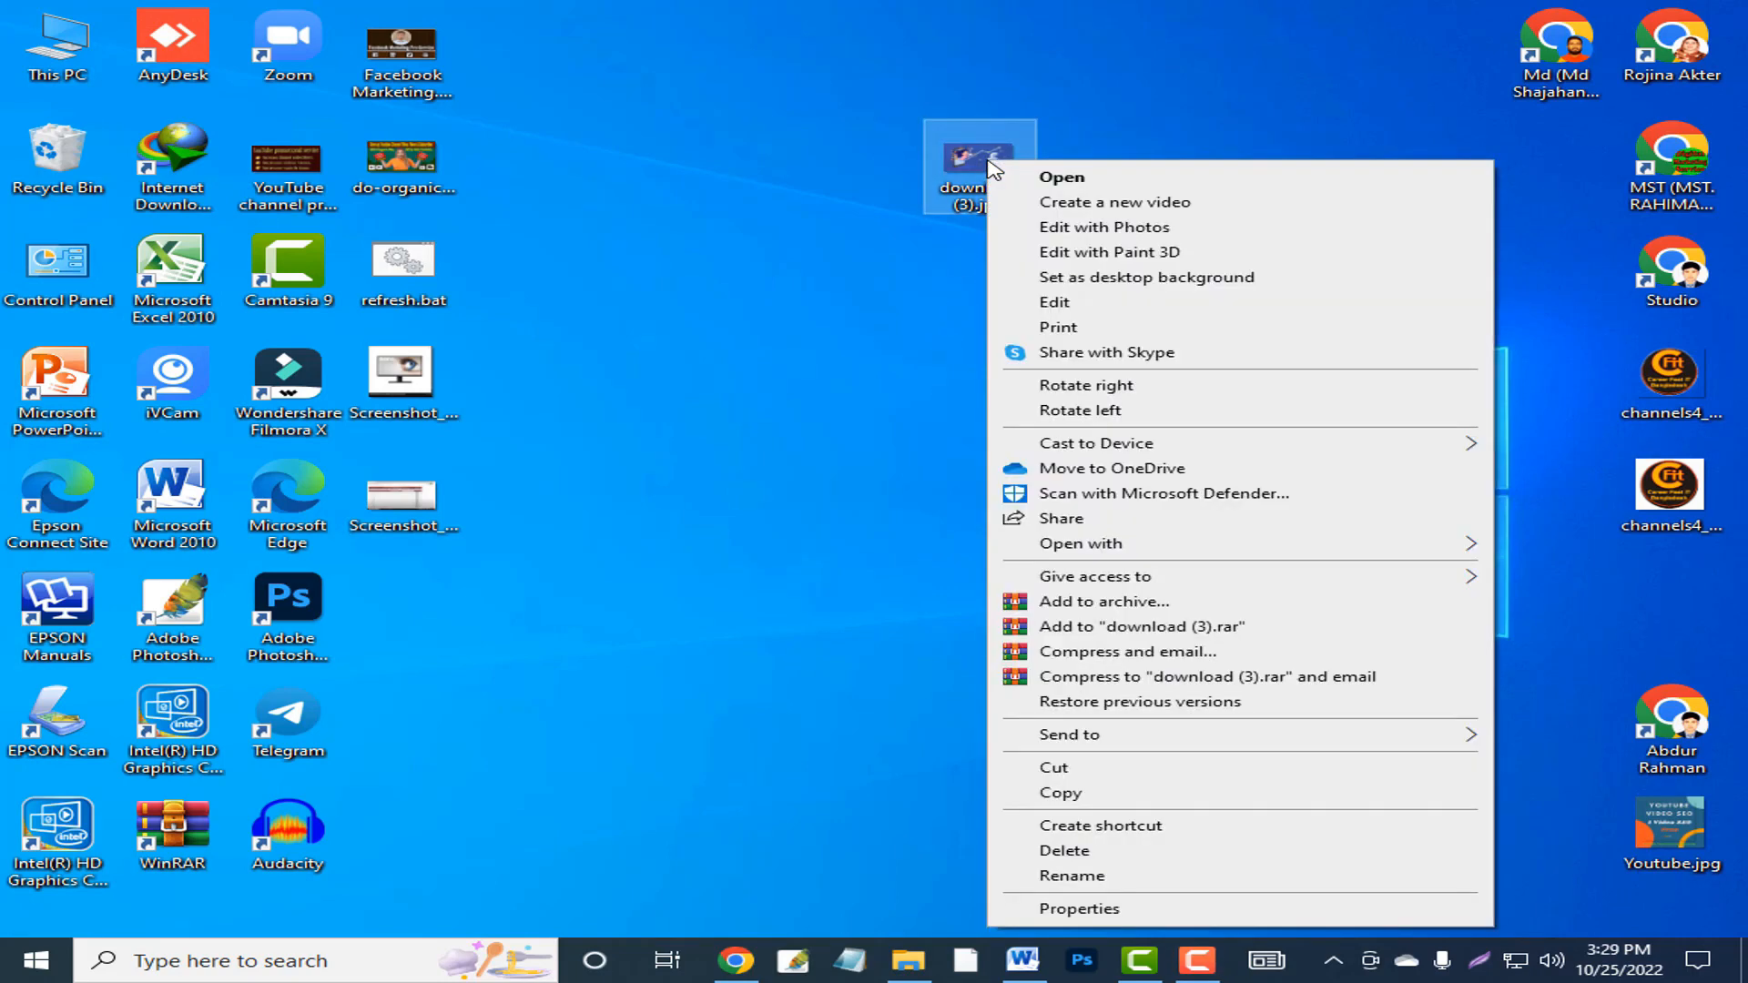
{"action": "left_click", "coordinate": [1071, 876]}
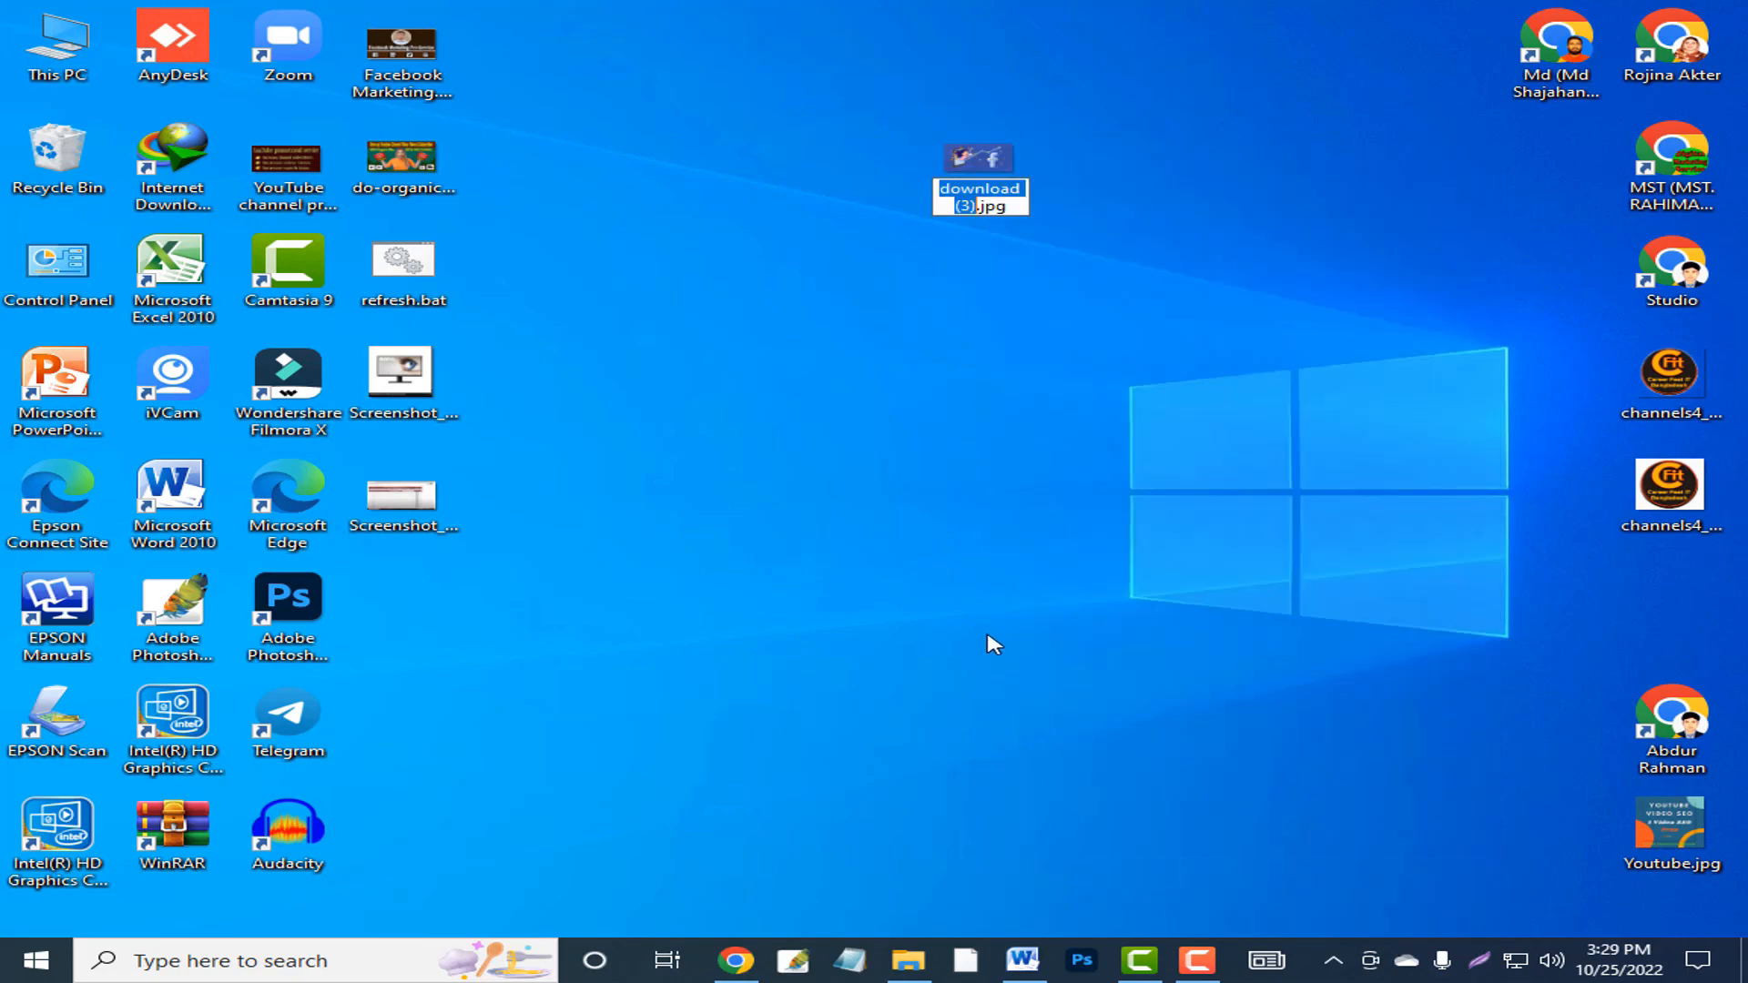
{"action": "type", "text": "How to do Image SEO Bangla Tutorial || Fiverr gig image seo || Image seo"}
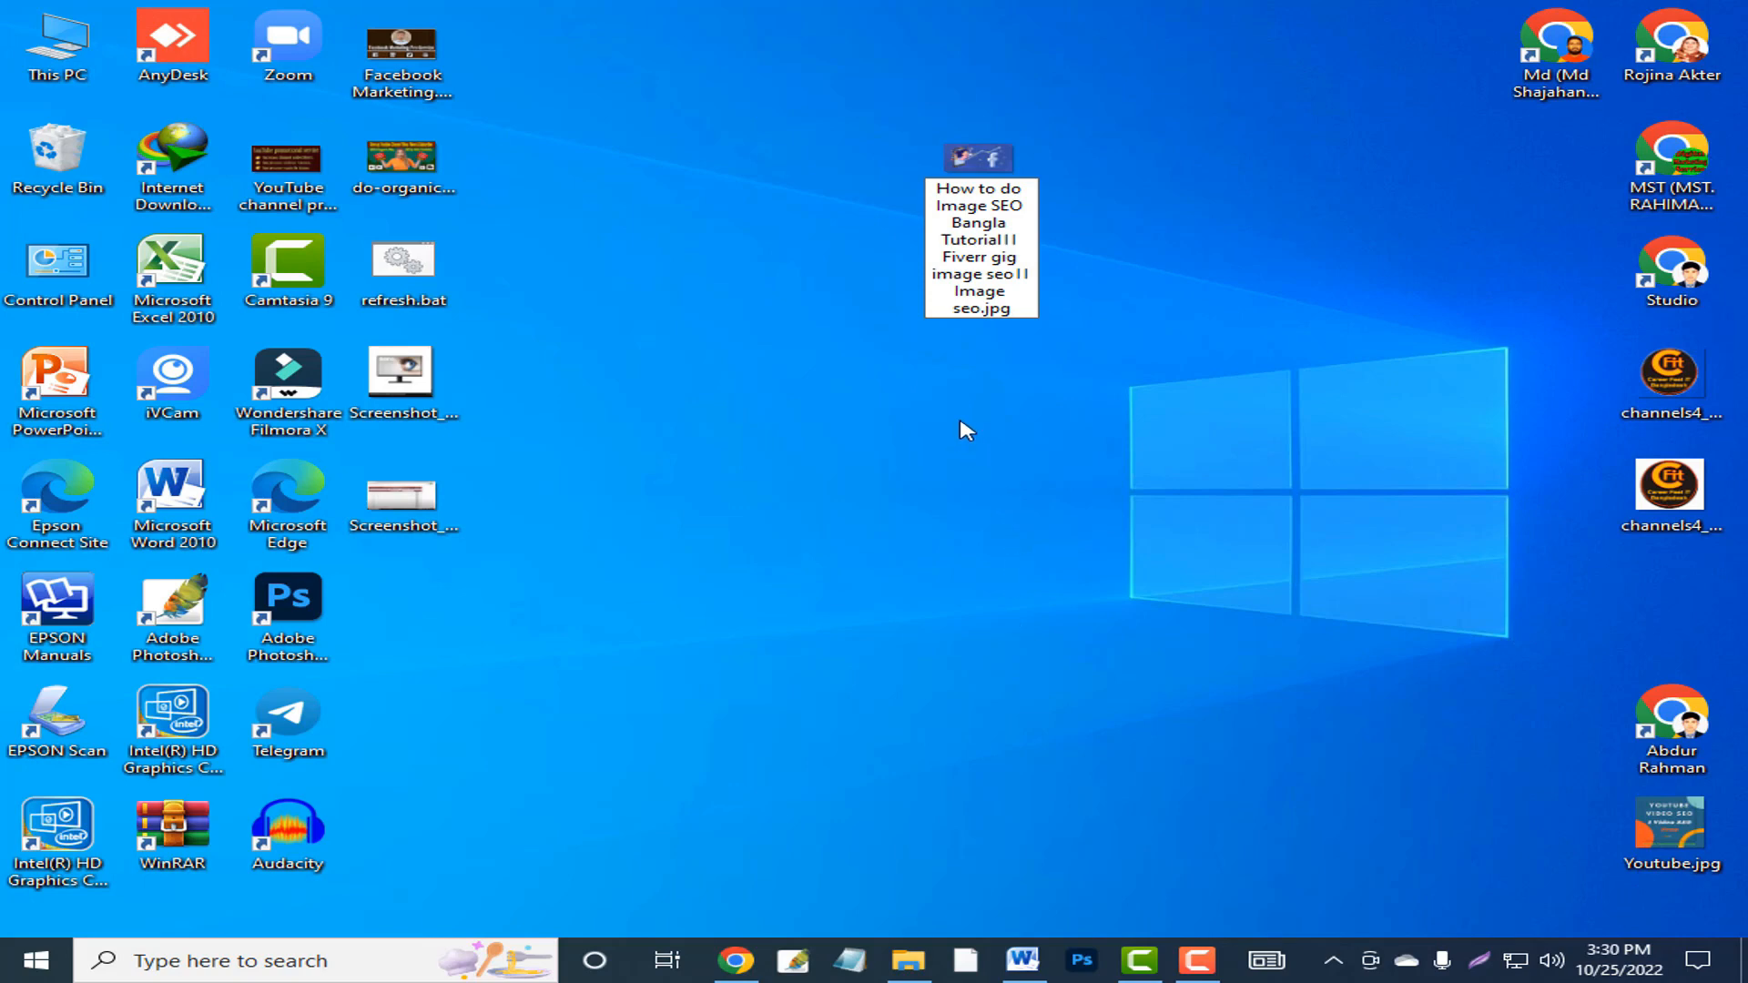
{"action": "key", "text": "Return"}
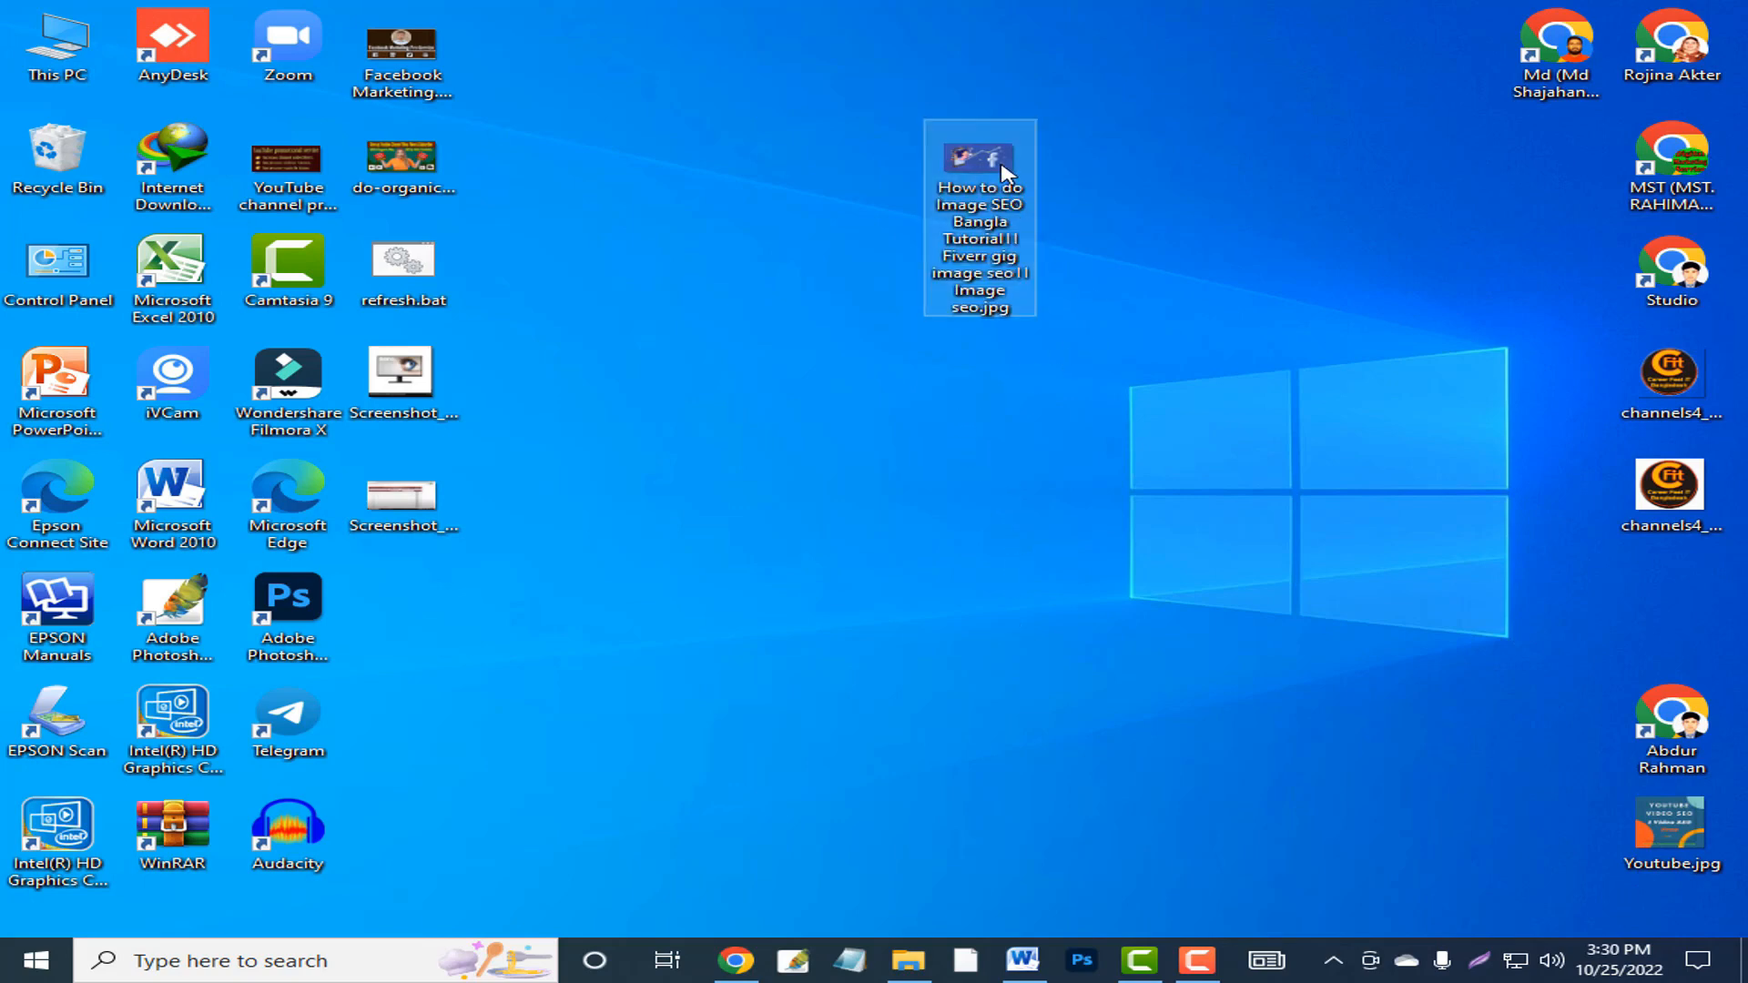
In the renamed image's file properties, set the Title to "How to do Image SEO Bangla Tutorial।। Fiverr gig image seo।। Image seo" and apply it
{"action": "right_click", "coordinate": [957, 164]}
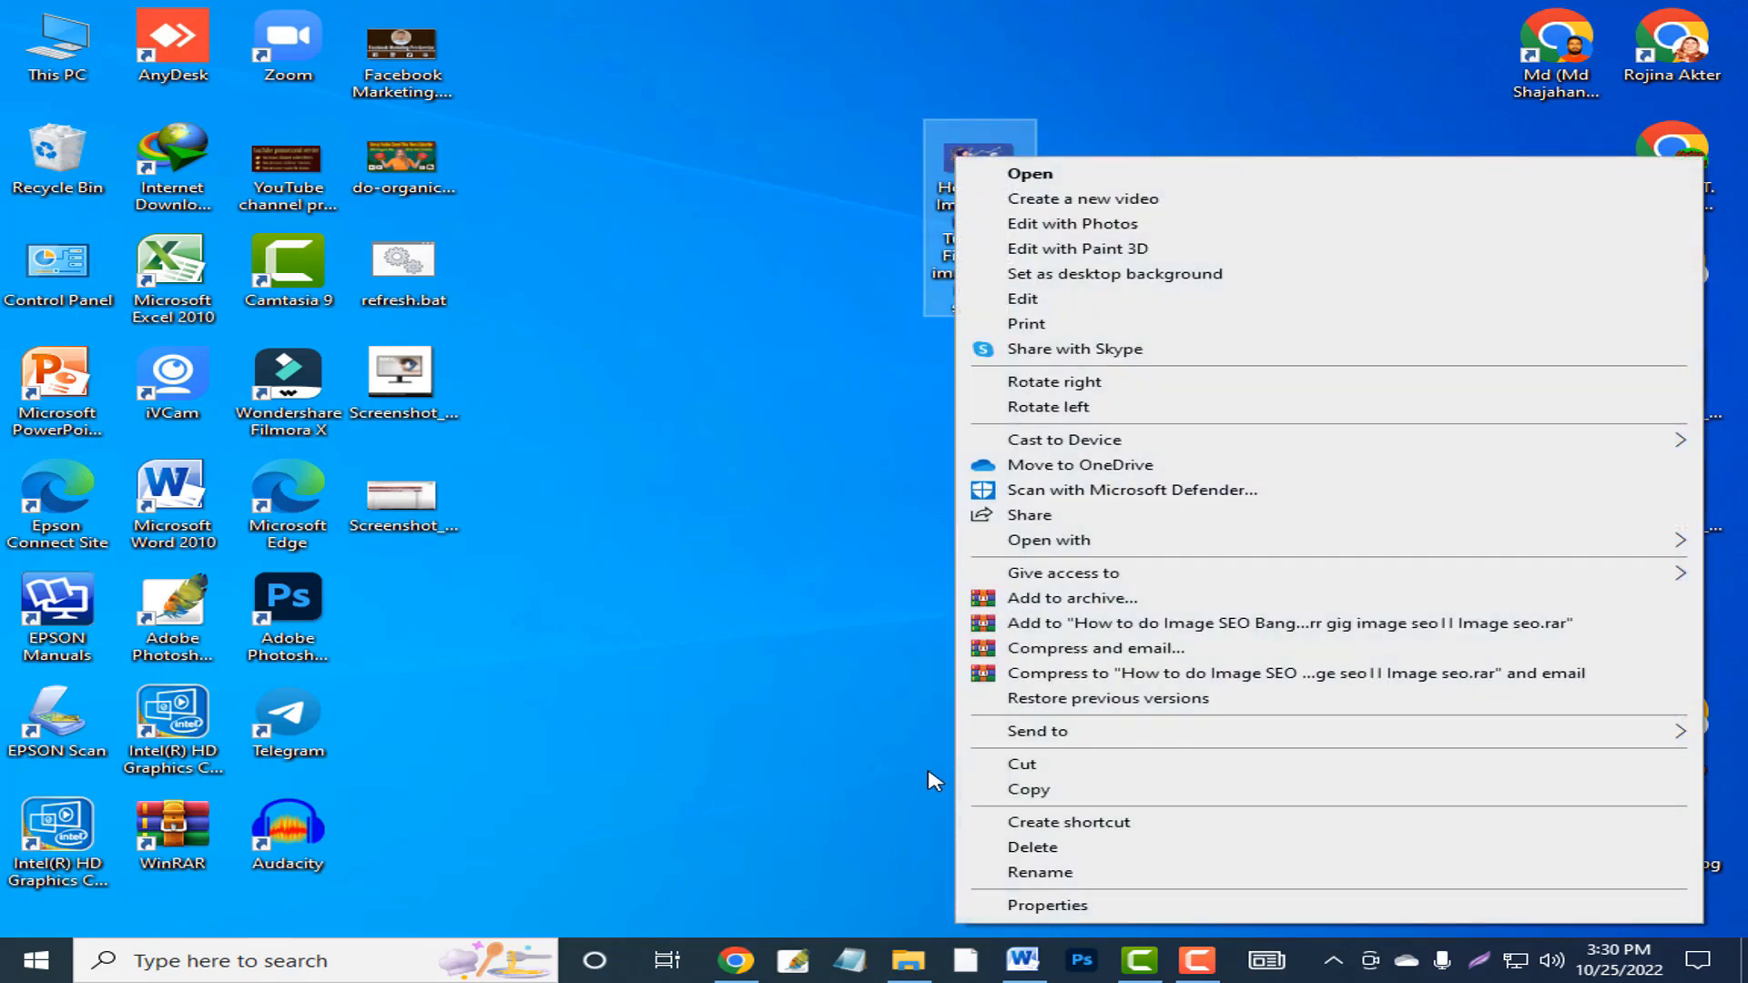
{"action": "left_click", "coordinate": [1047, 905]}
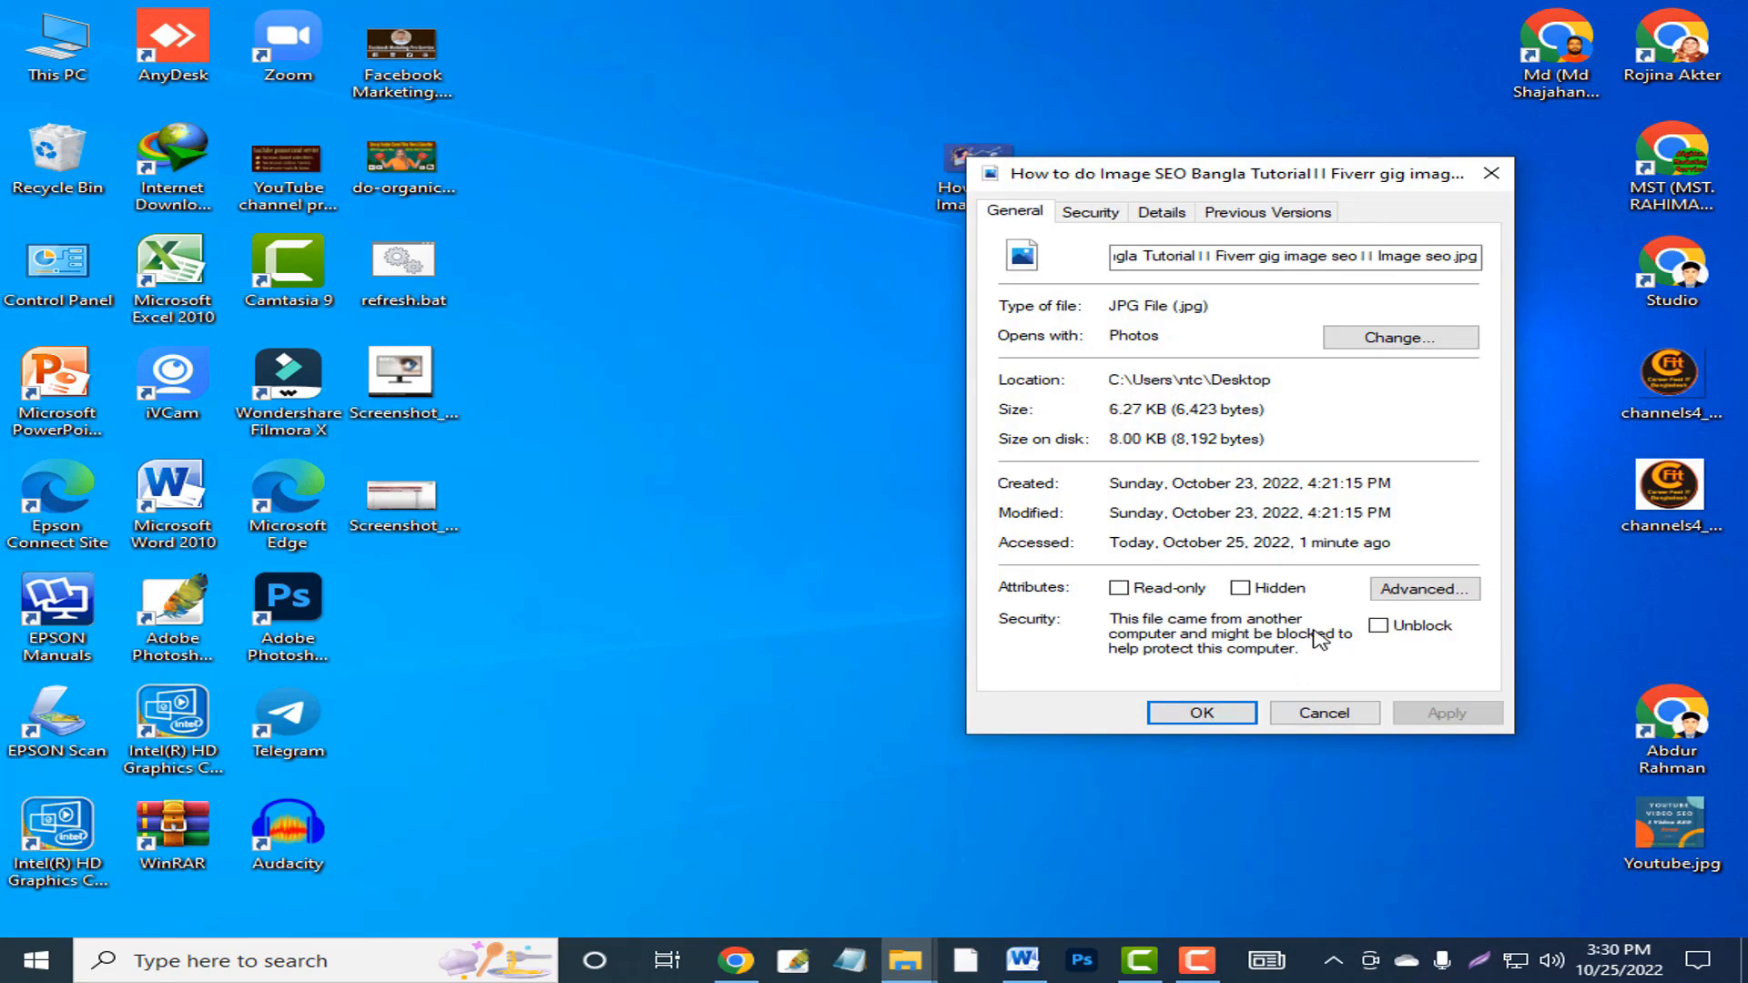
{"action": "left_click", "coordinate": [1116, 259]}
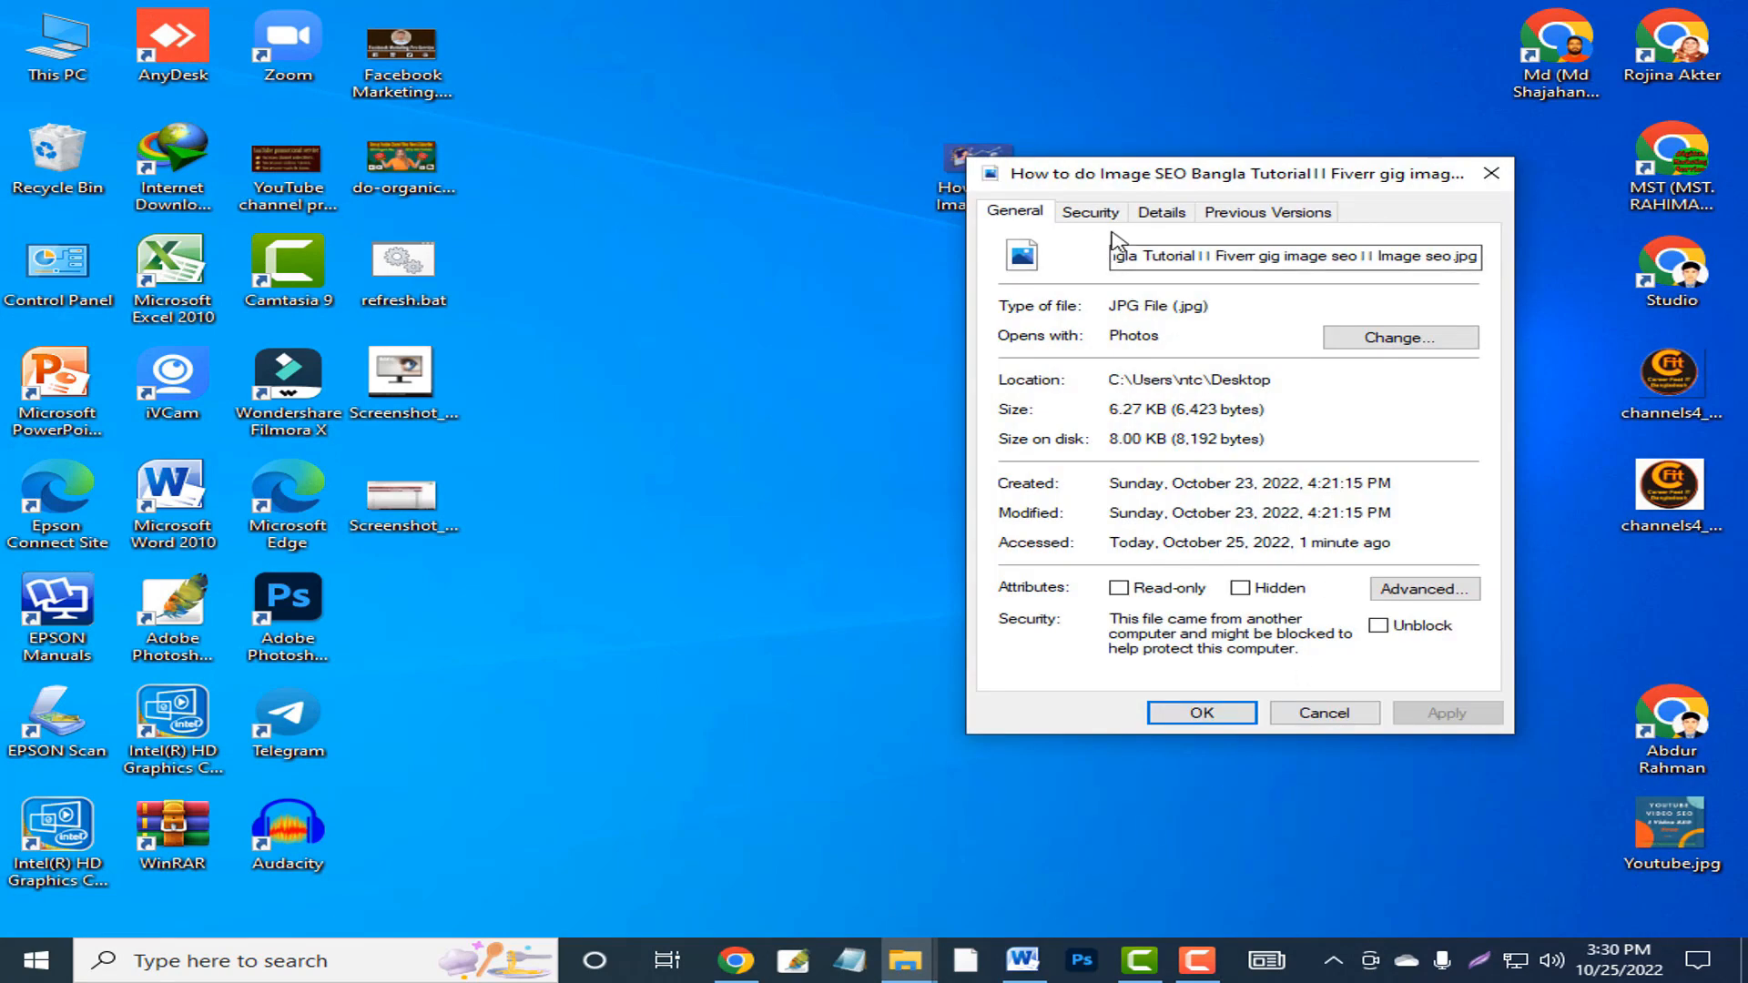
{"action": "left_click", "coordinate": [1162, 215]}
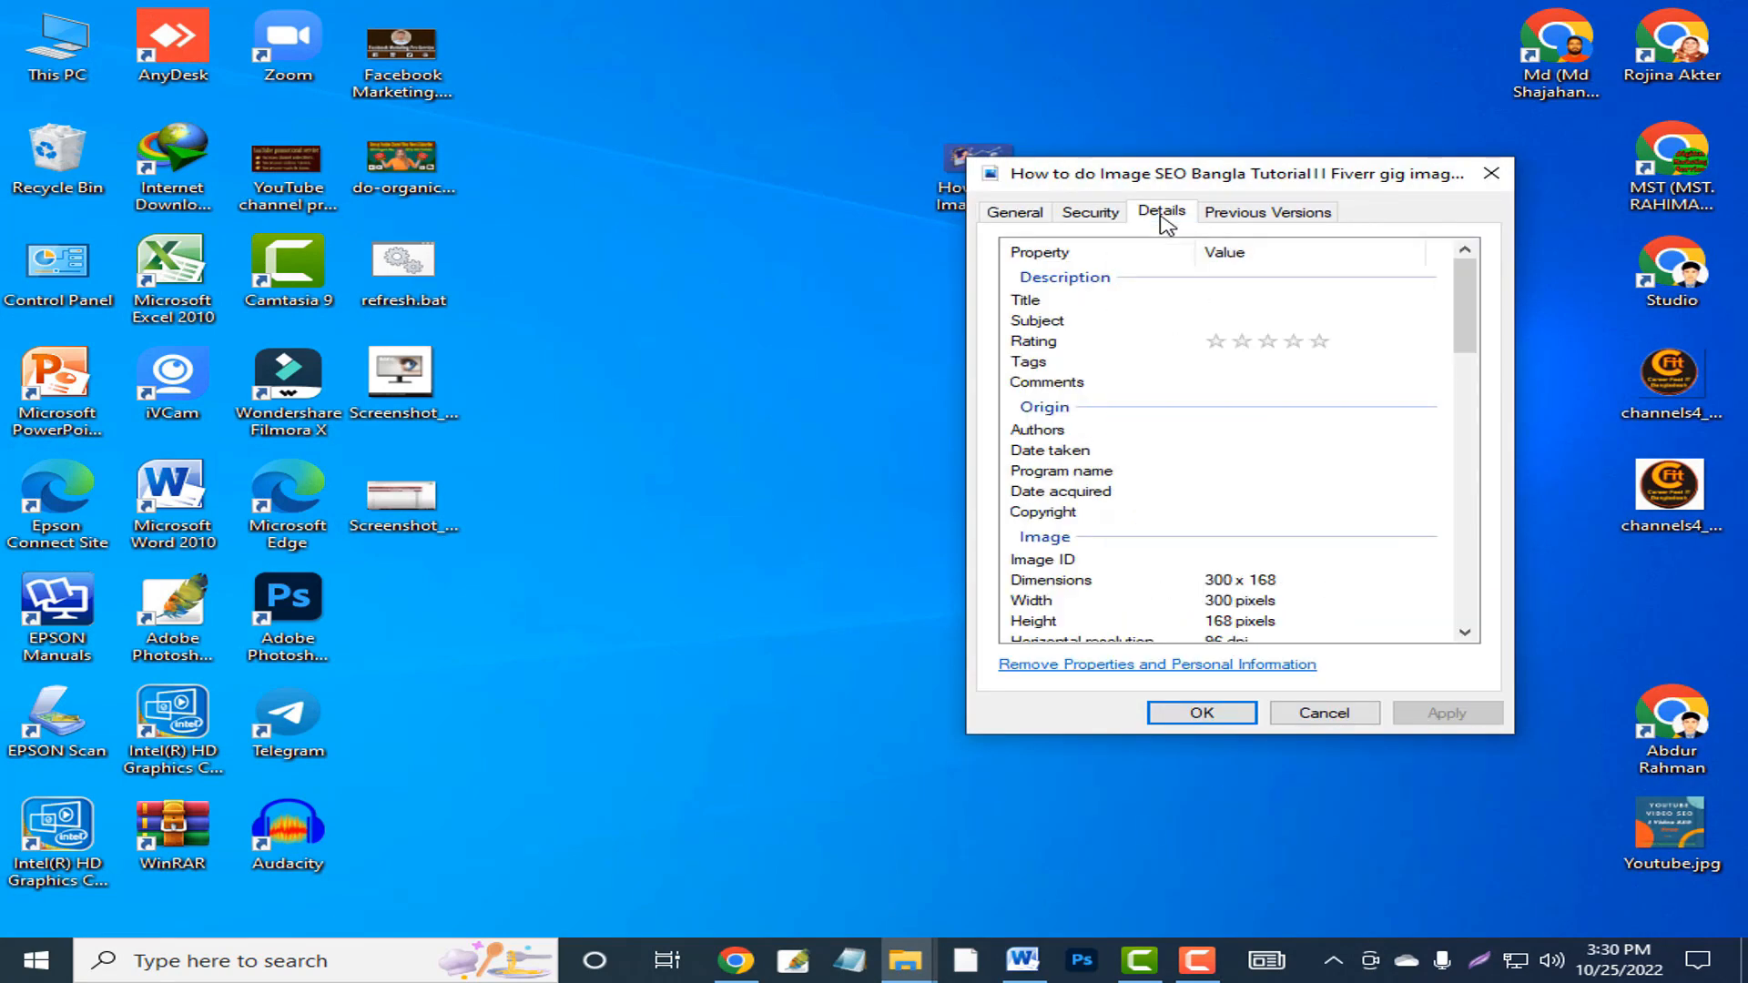
{"action": "left_click", "coordinate": [1051, 300]}
{"action": "left_click", "coordinate": [1200, 300]}
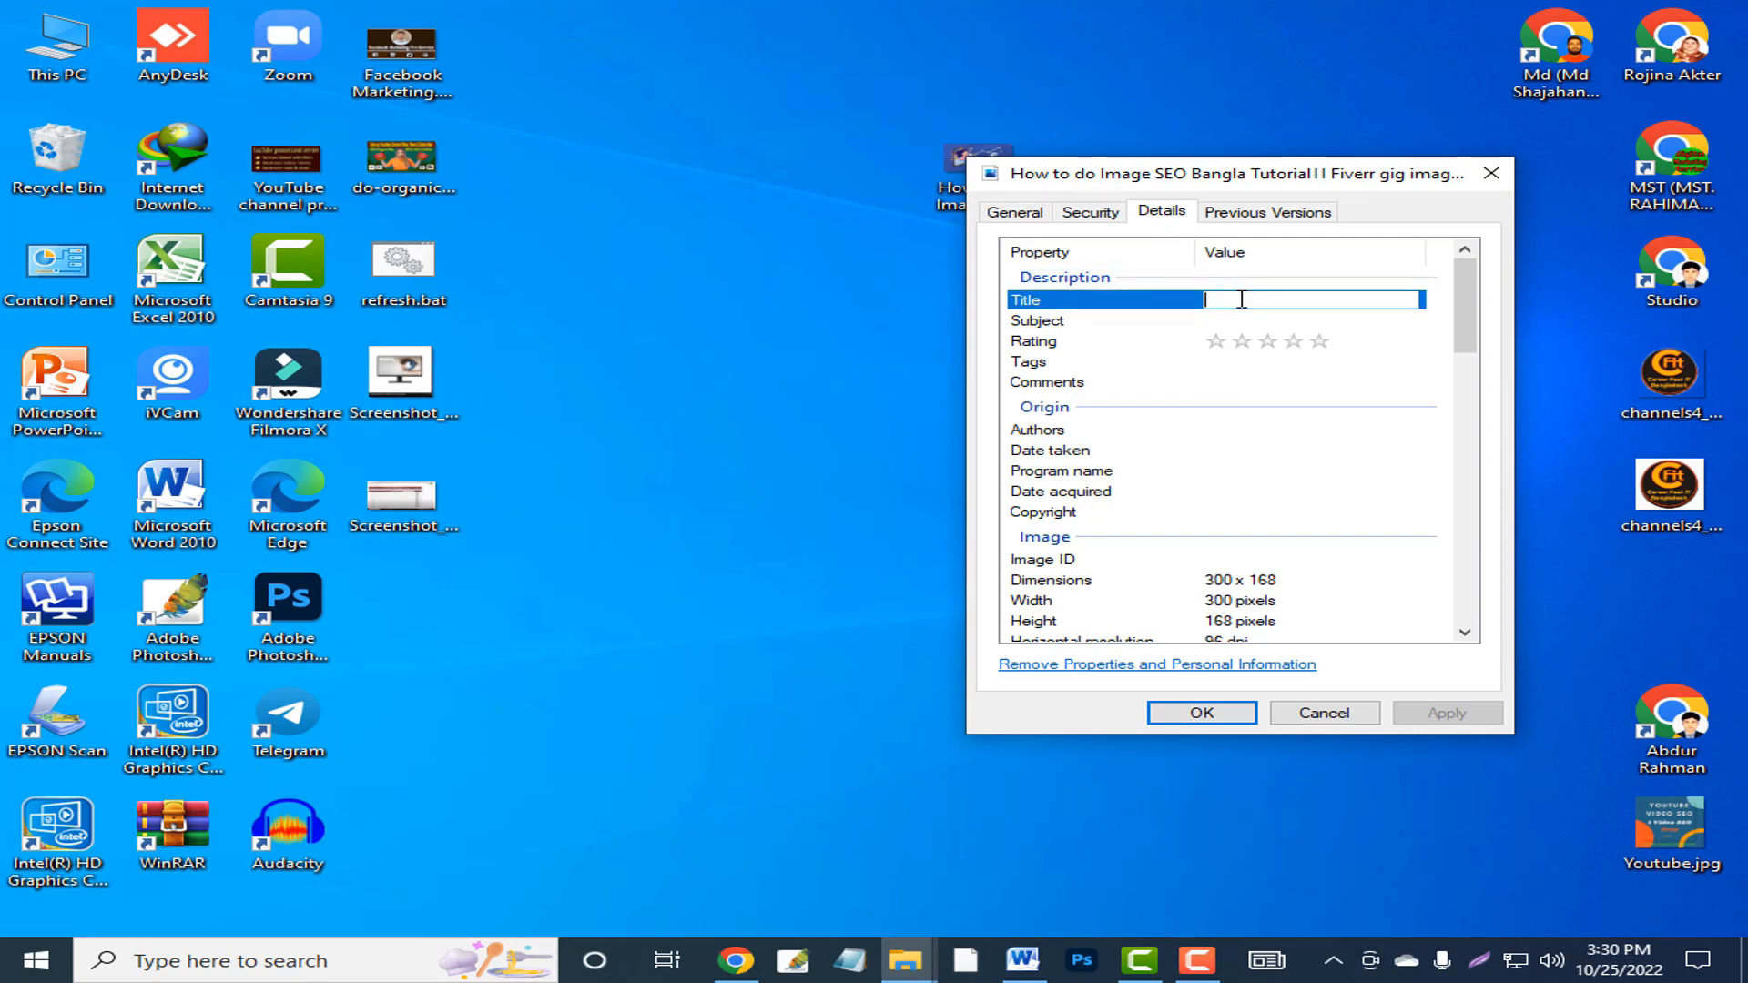
{"action": "type", "text": "err gig image seo || Image seo"}
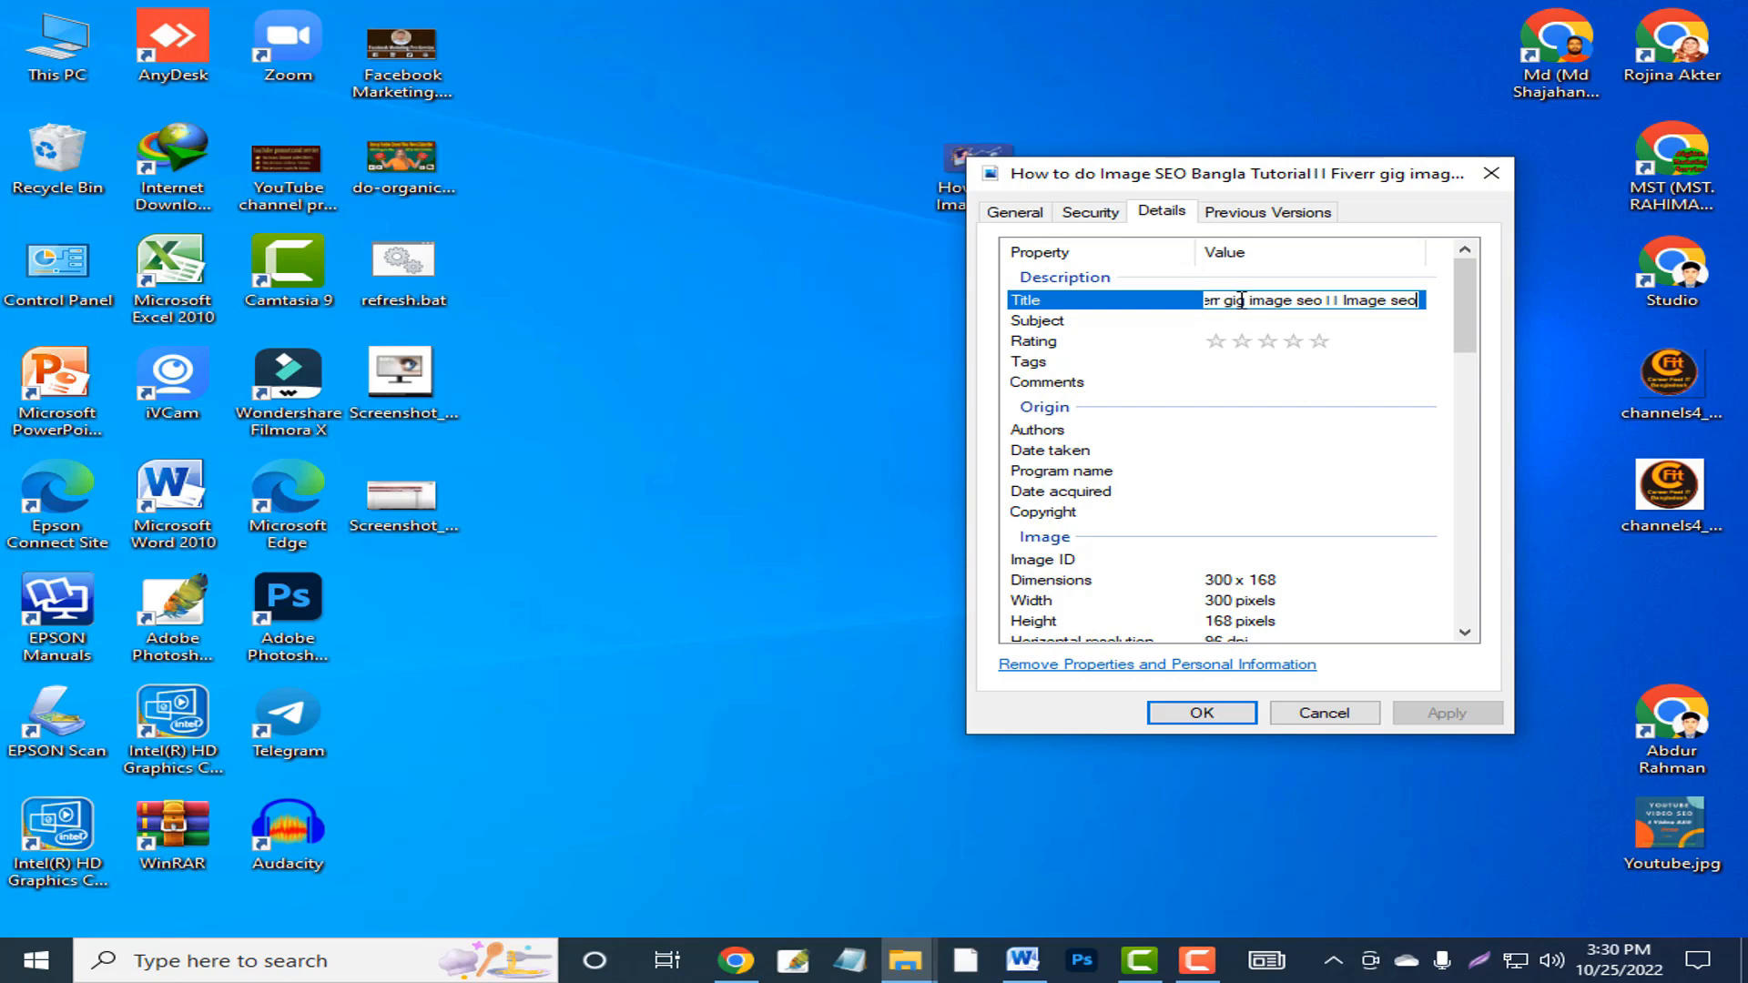
{"action": "left_click", "coordinate": [1056, 323]}
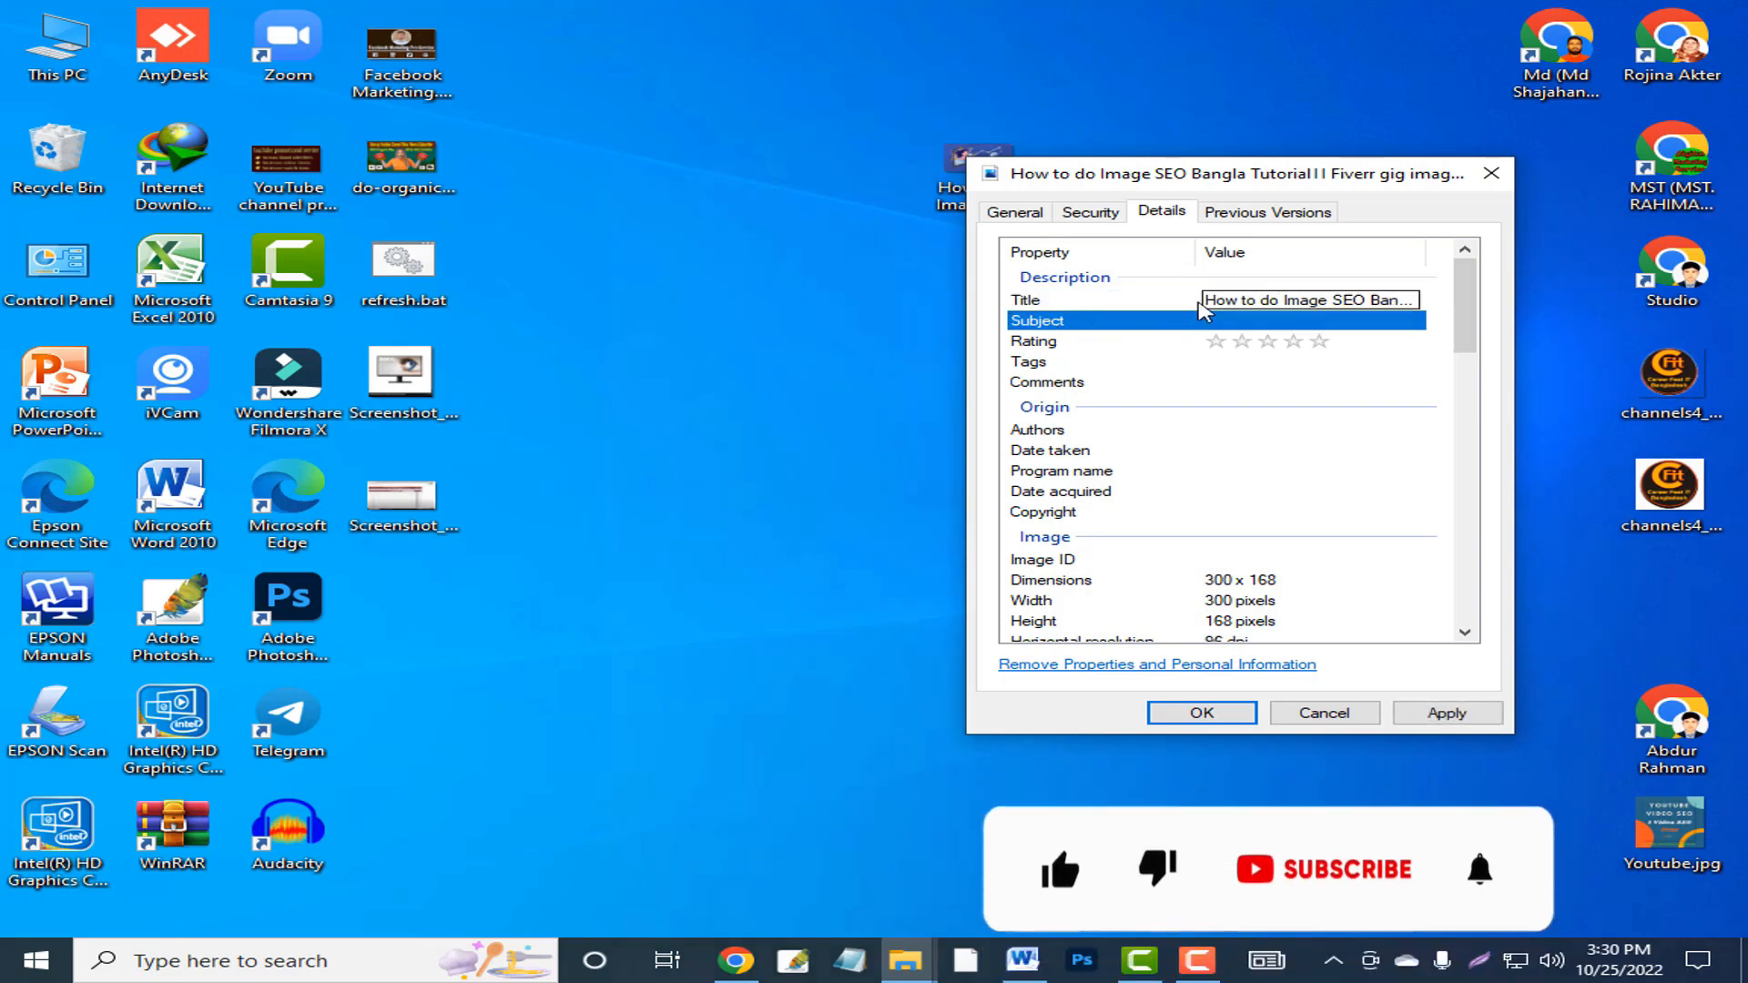
{"action": "left_click", "coordinate": [1443, 712]}
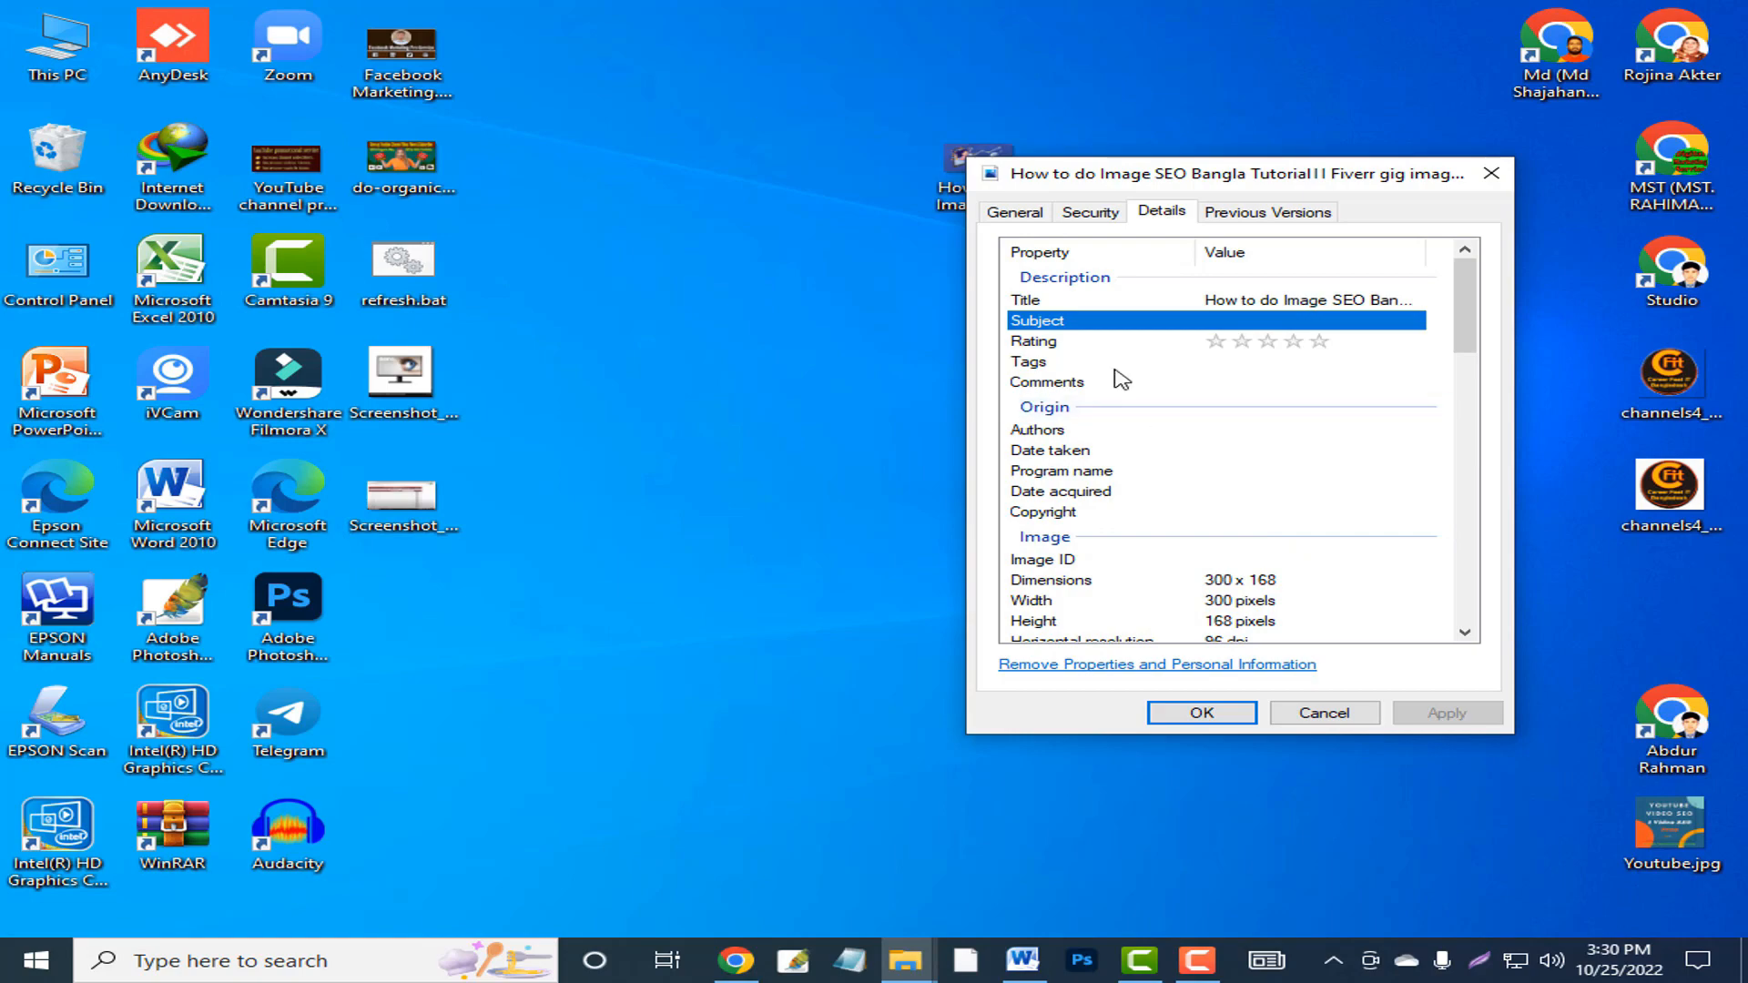
Copy the whole Description paragraph from the Word document into the image's Subject property and apply it
{"action": "left_click", "coordinate": [1253, 325]}
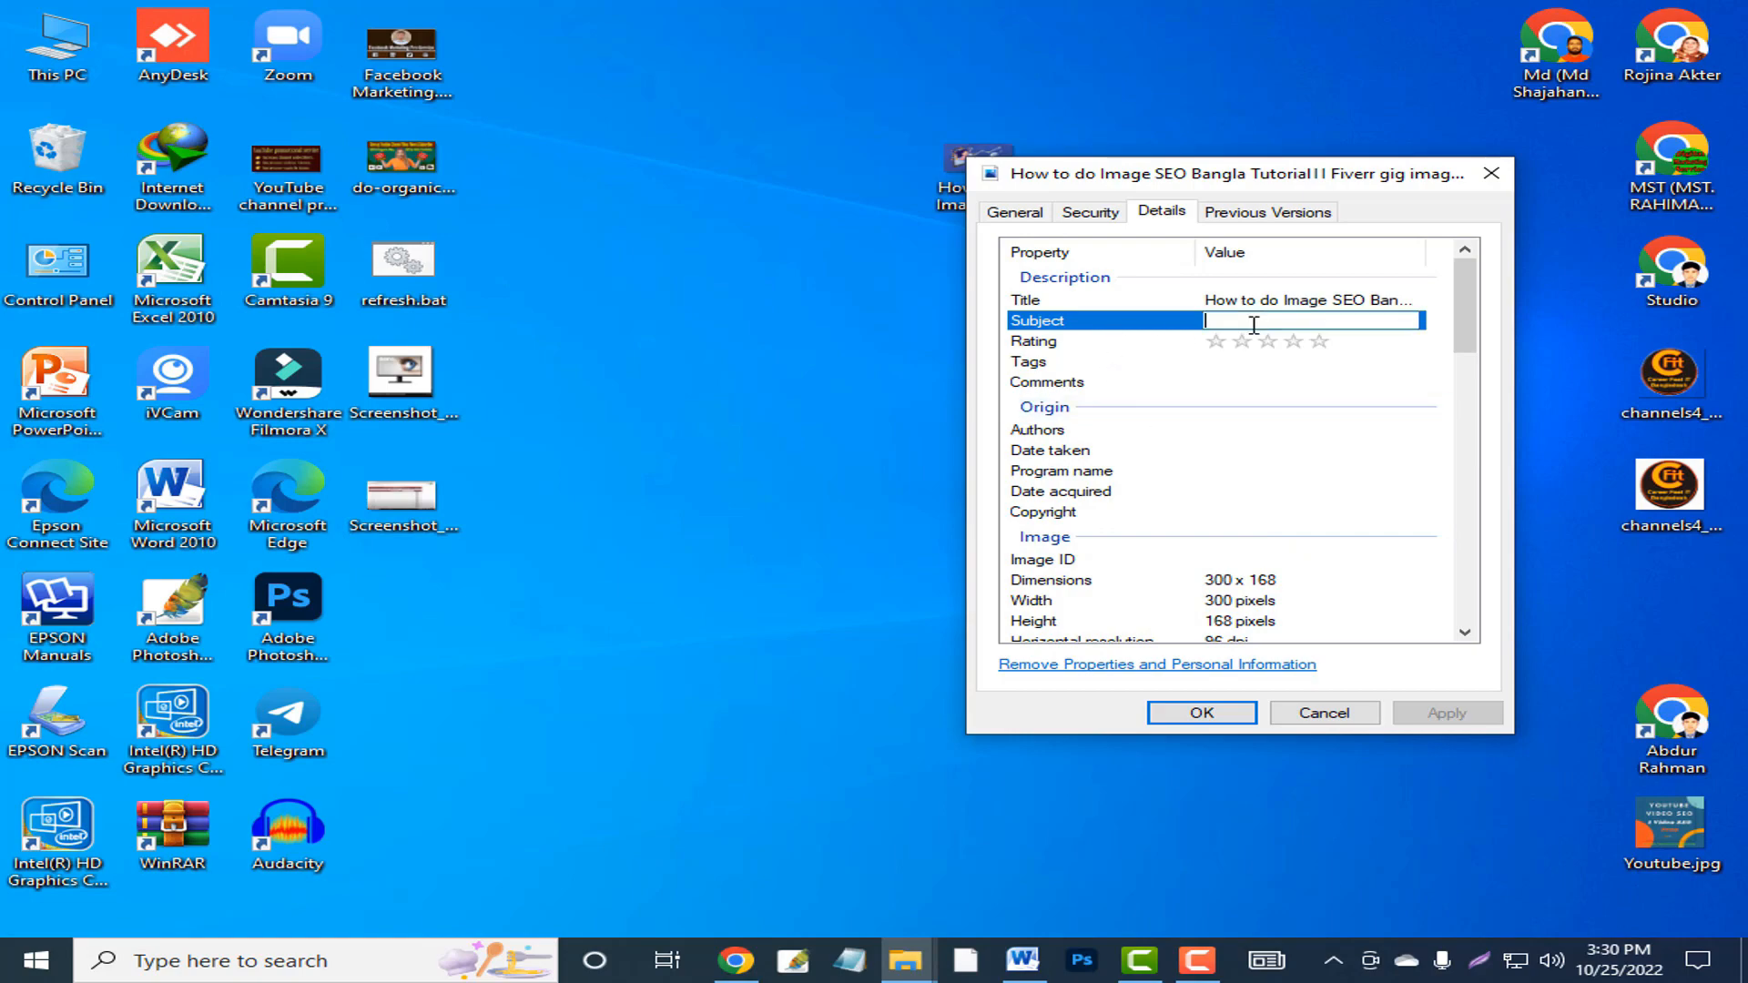
{"action": "left_click", "coordinate": [1023, 960]}
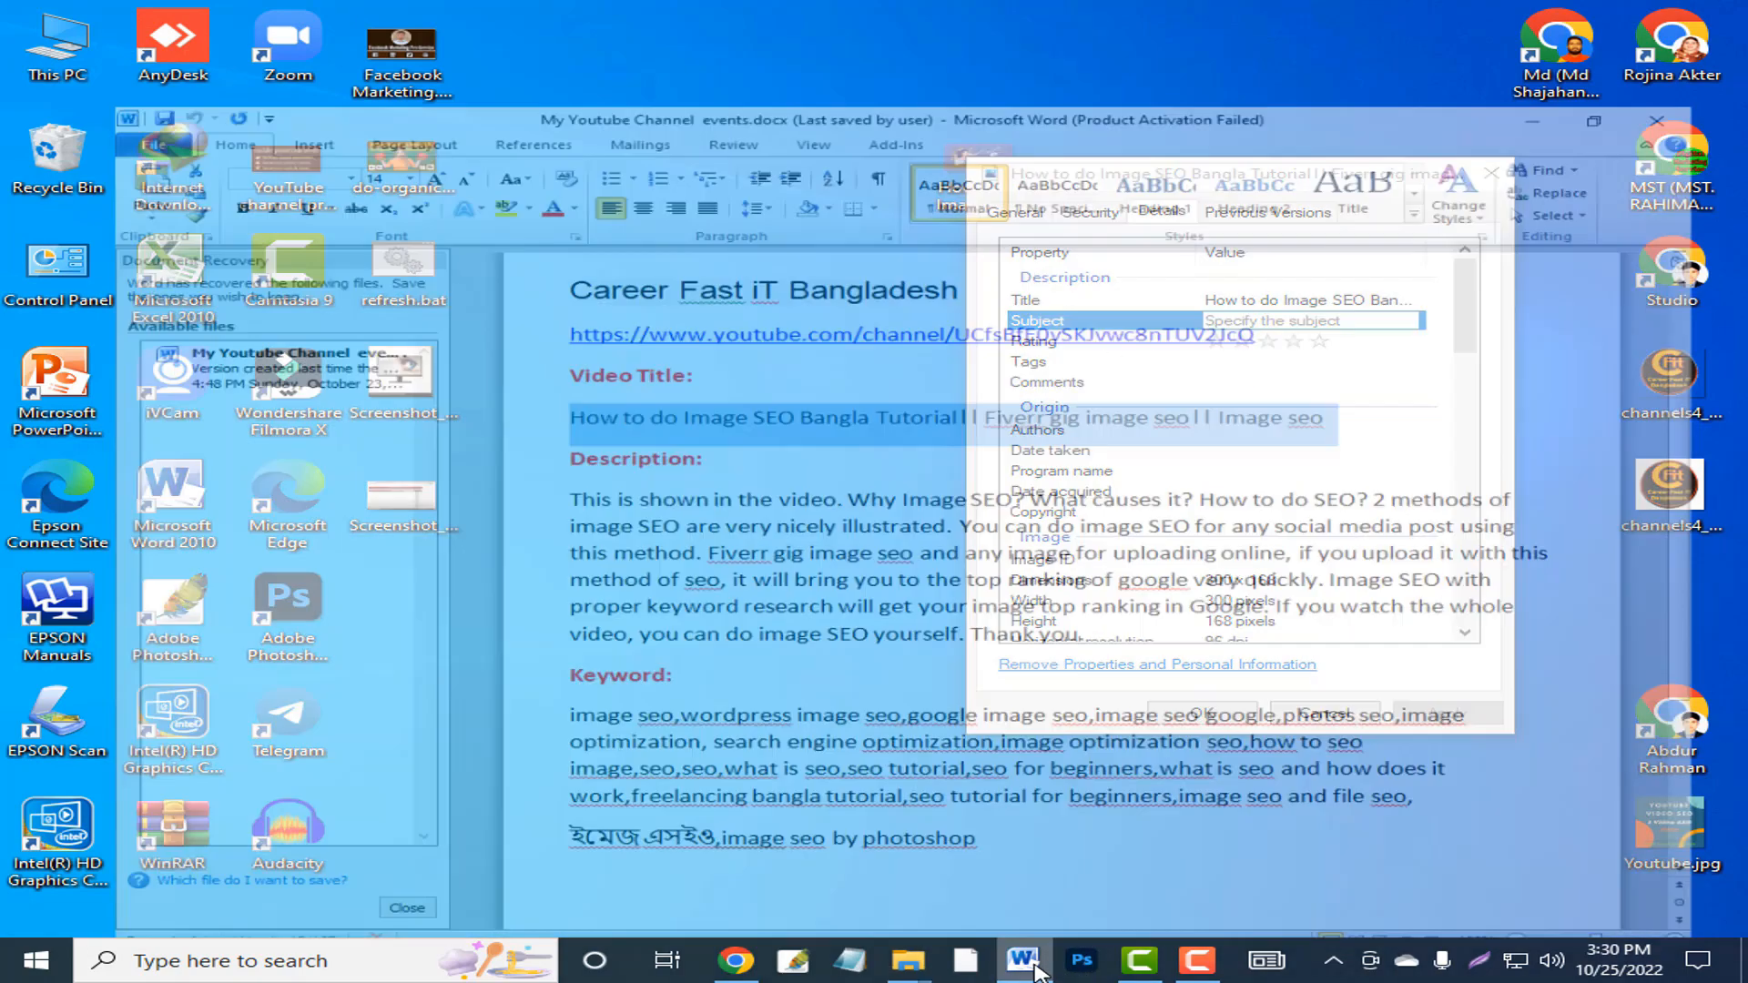
{"action": "left_click_drag", "start_coordinate": [509, 432], "coordinate": [1129, 610]}
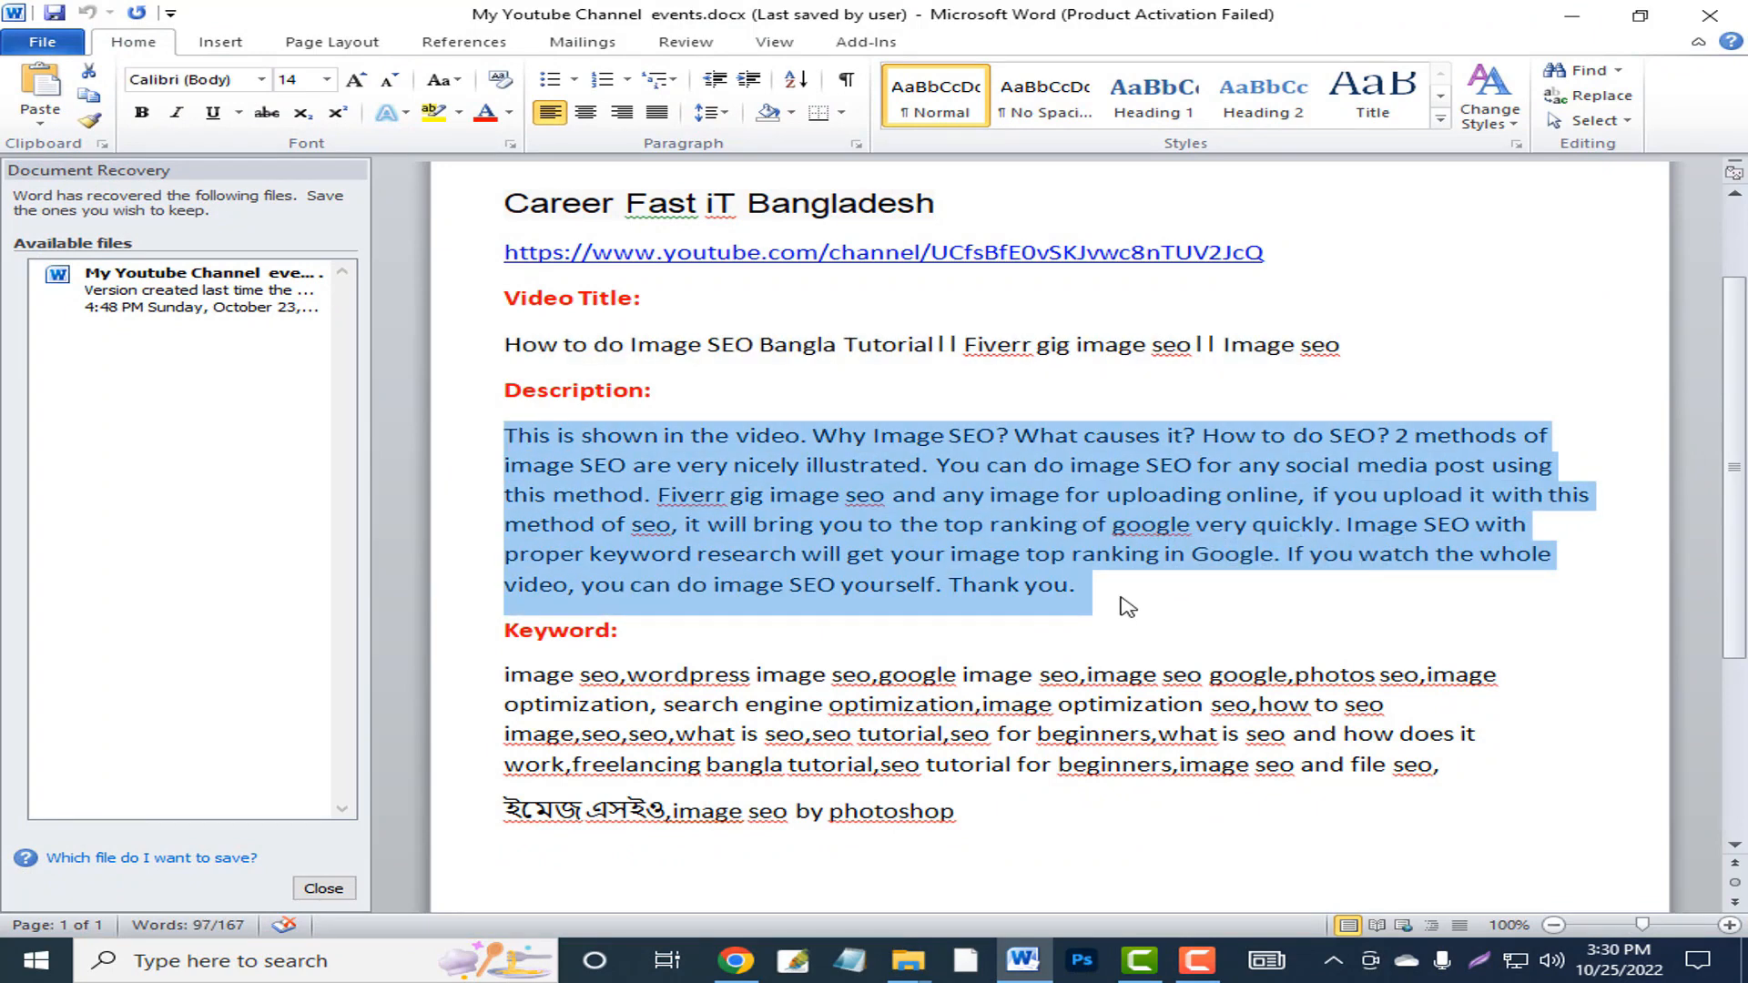
{"action": "left_click", "coordinate": [1573, 16]}
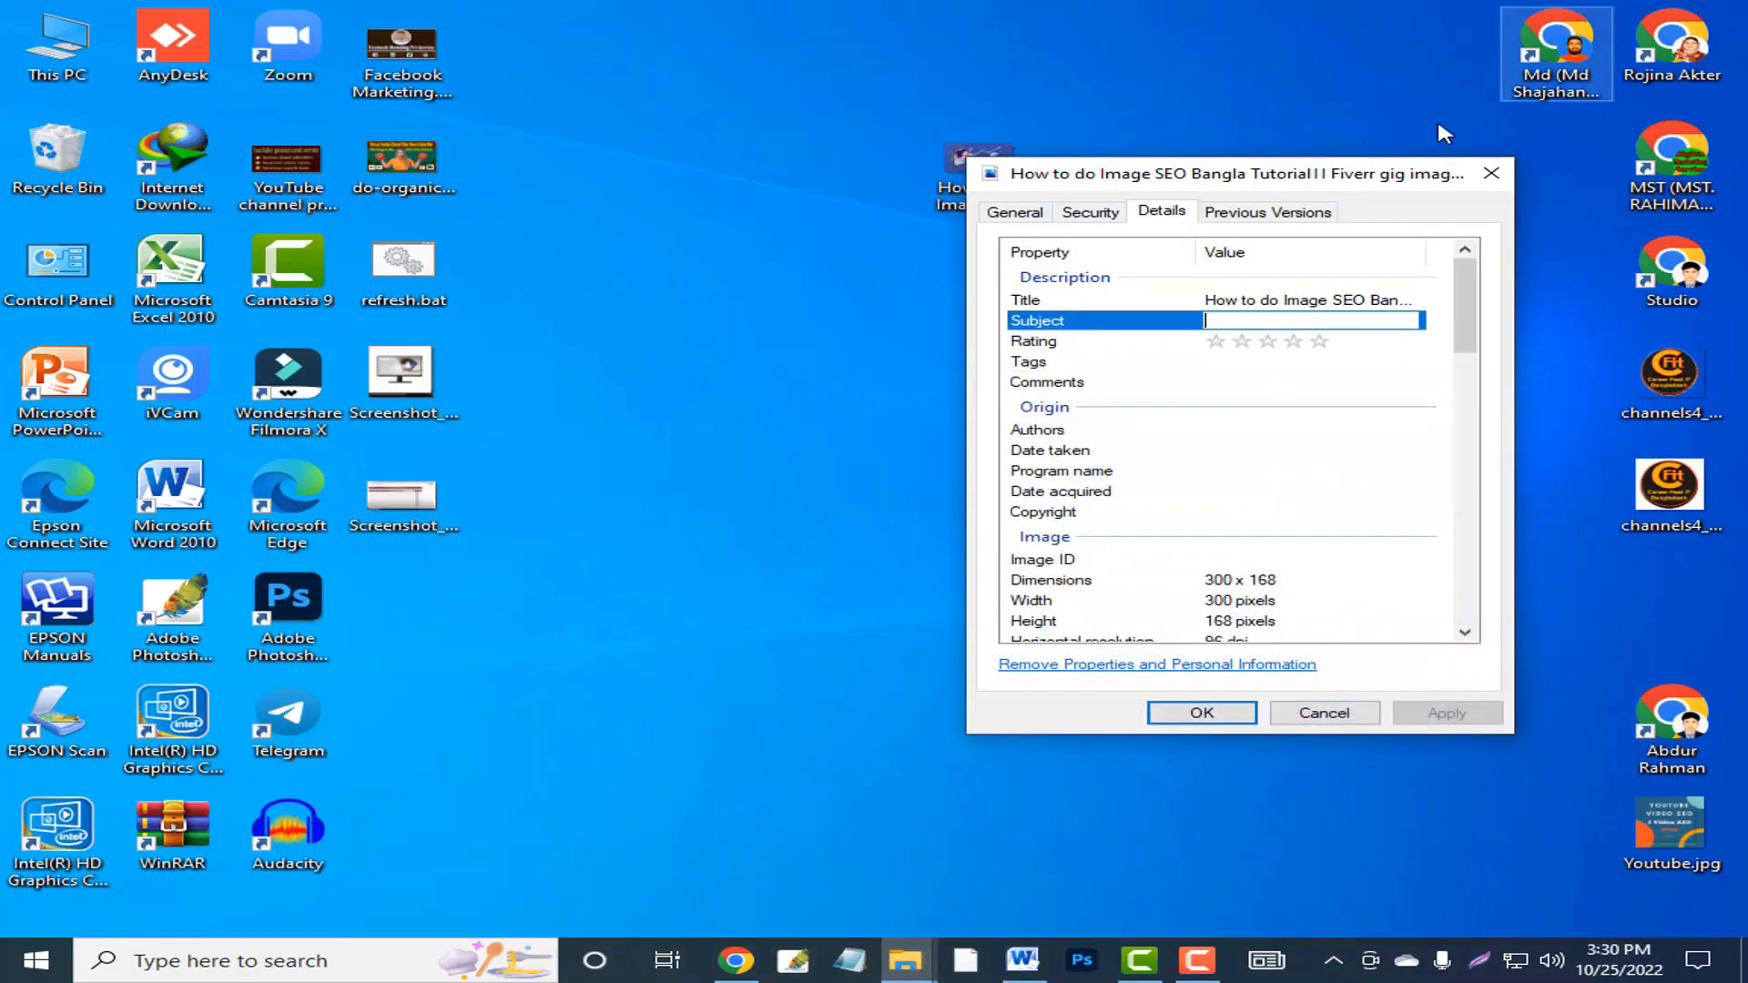
{"action": "key", "text": "ctrl+v"}
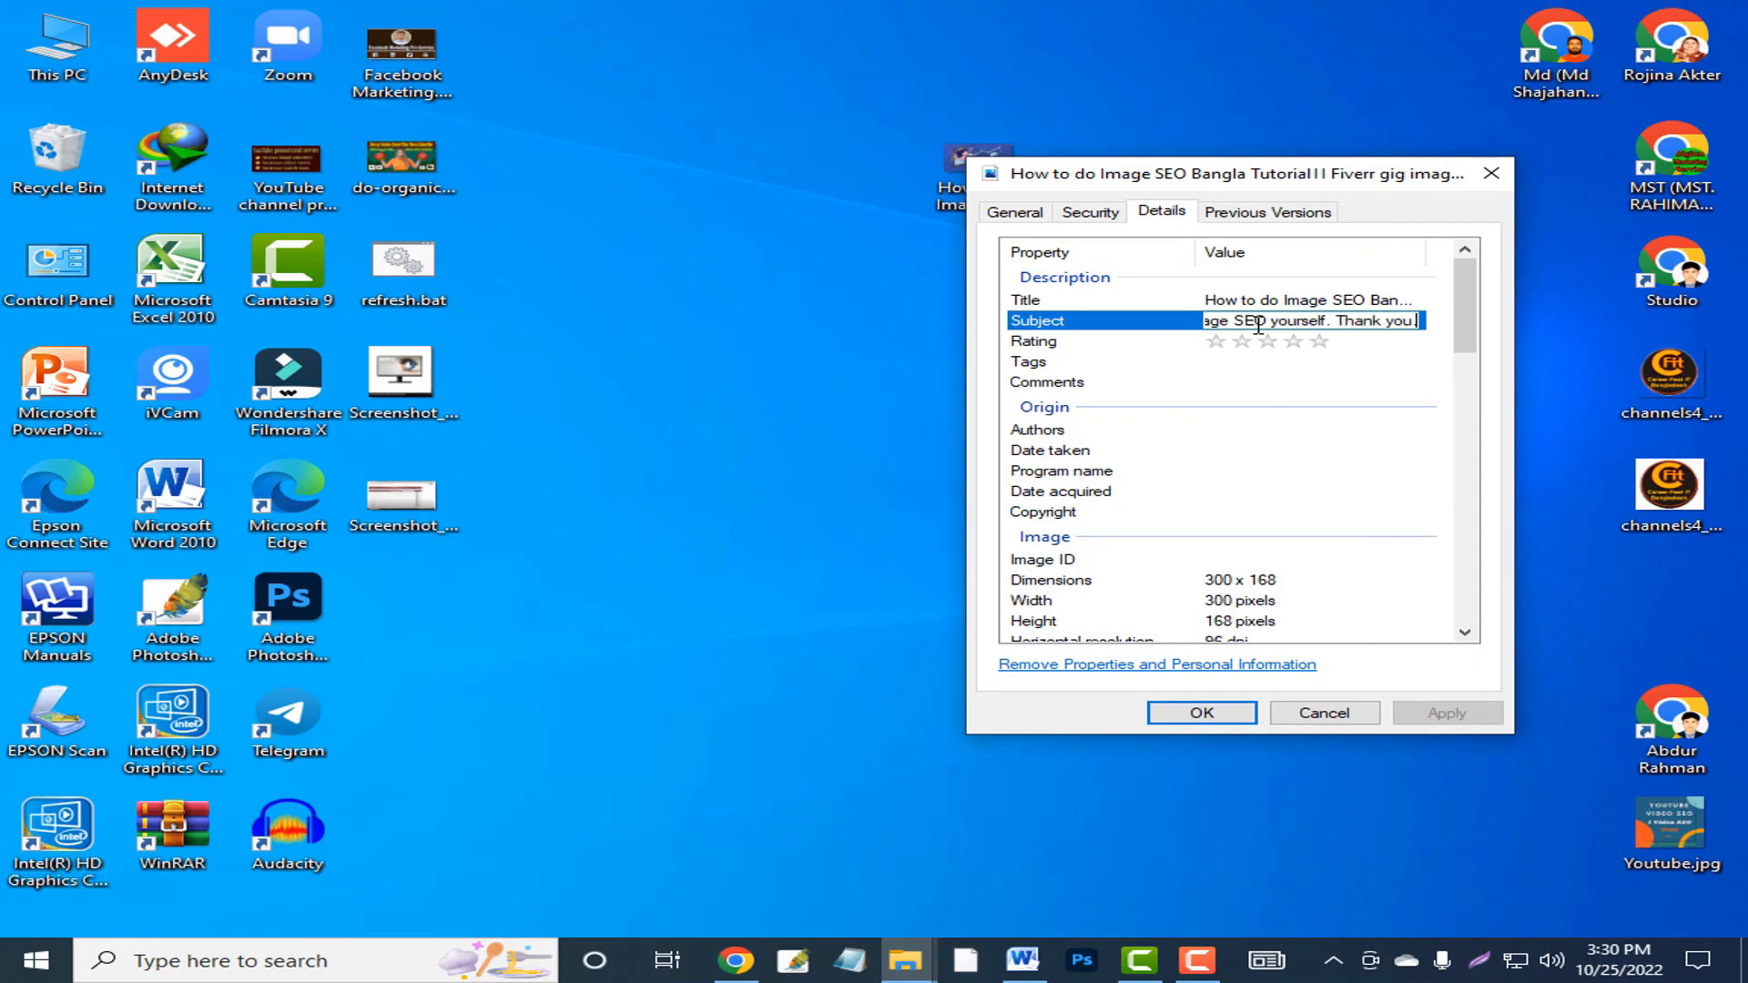
{"action": "left_click", "coordinate": [1053, 344]}
{"action": "left_click", "coordinate": [1448, 713]}
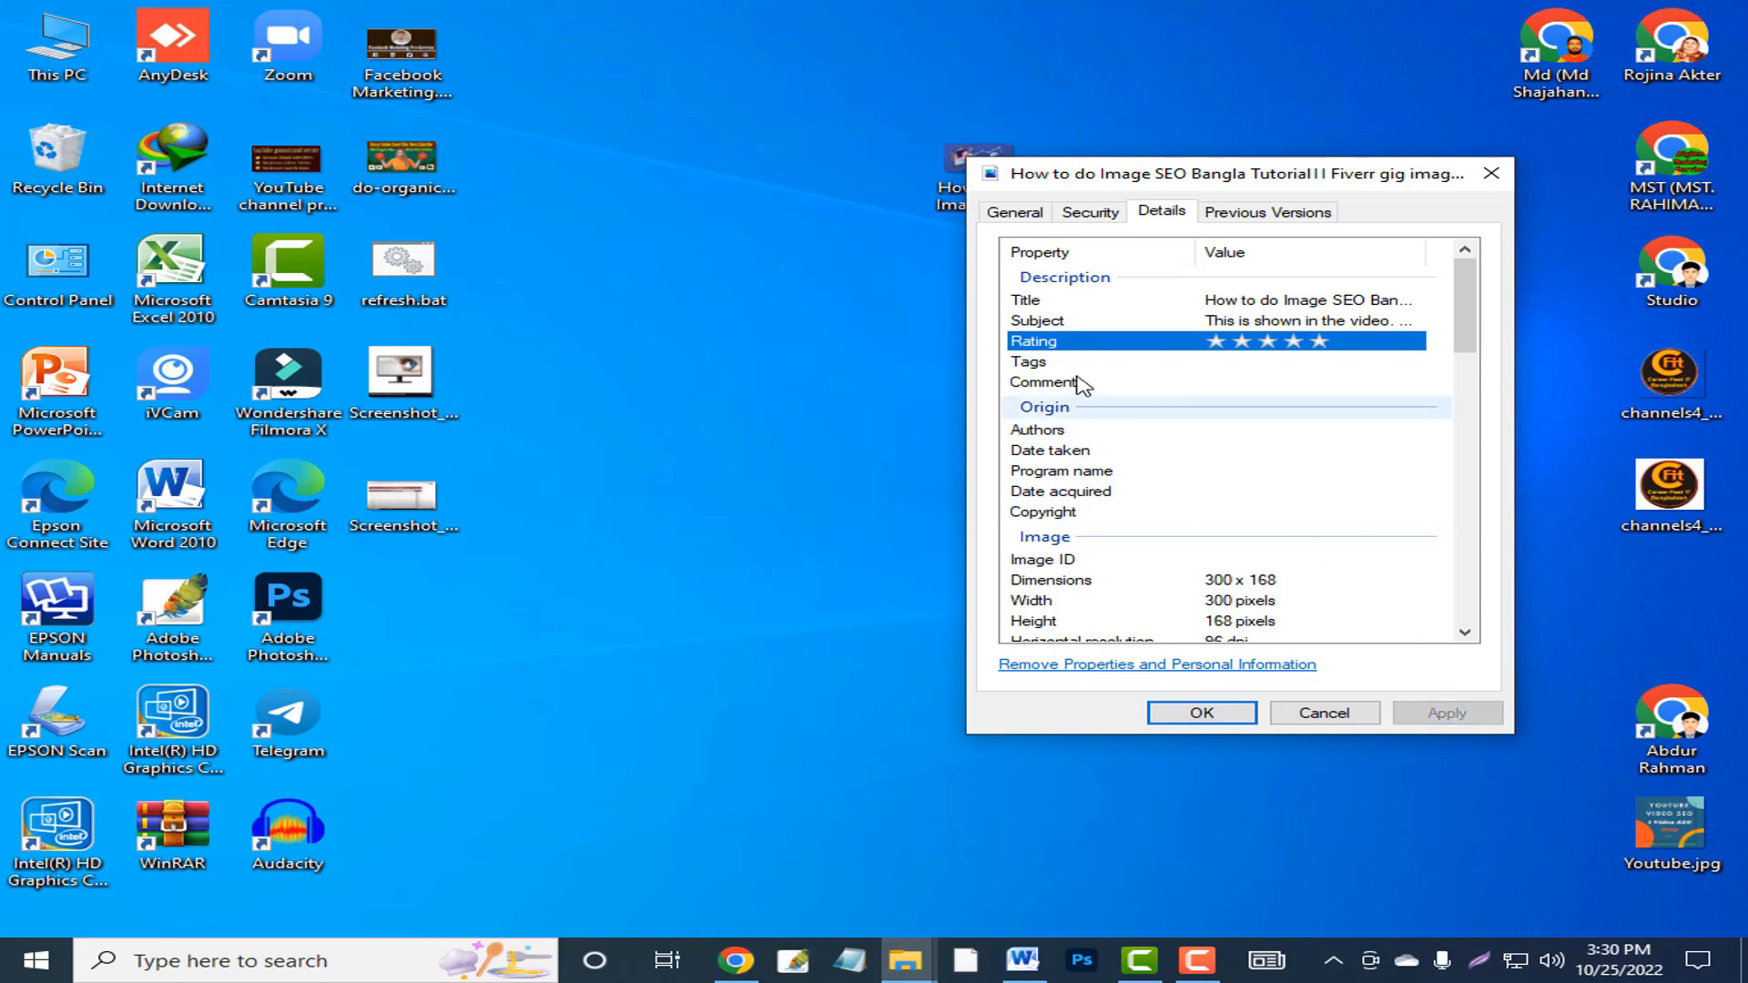
Set the image's Rating property to five stars and apply the change
{"action": "left_click", "coordinate": [1240, 346]}
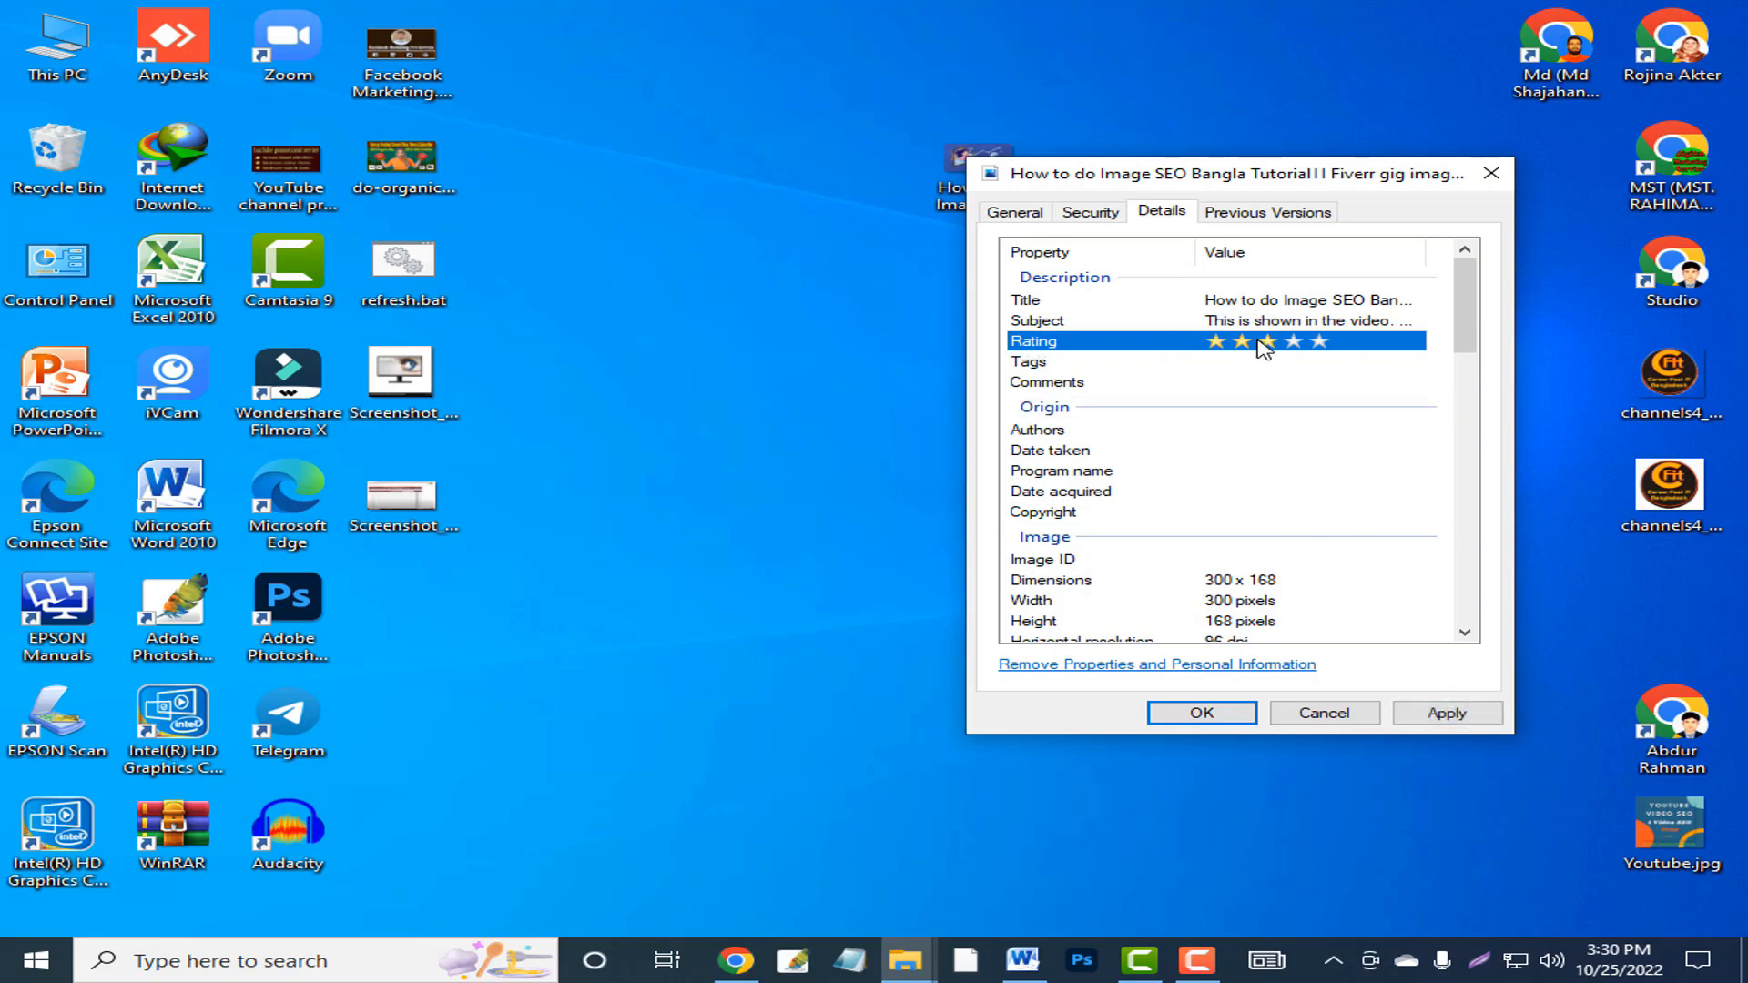
{"action": "left_click", "coordinate": [1325, 345]}
{"action": "left_click", "coordinate": [1448, 713]}
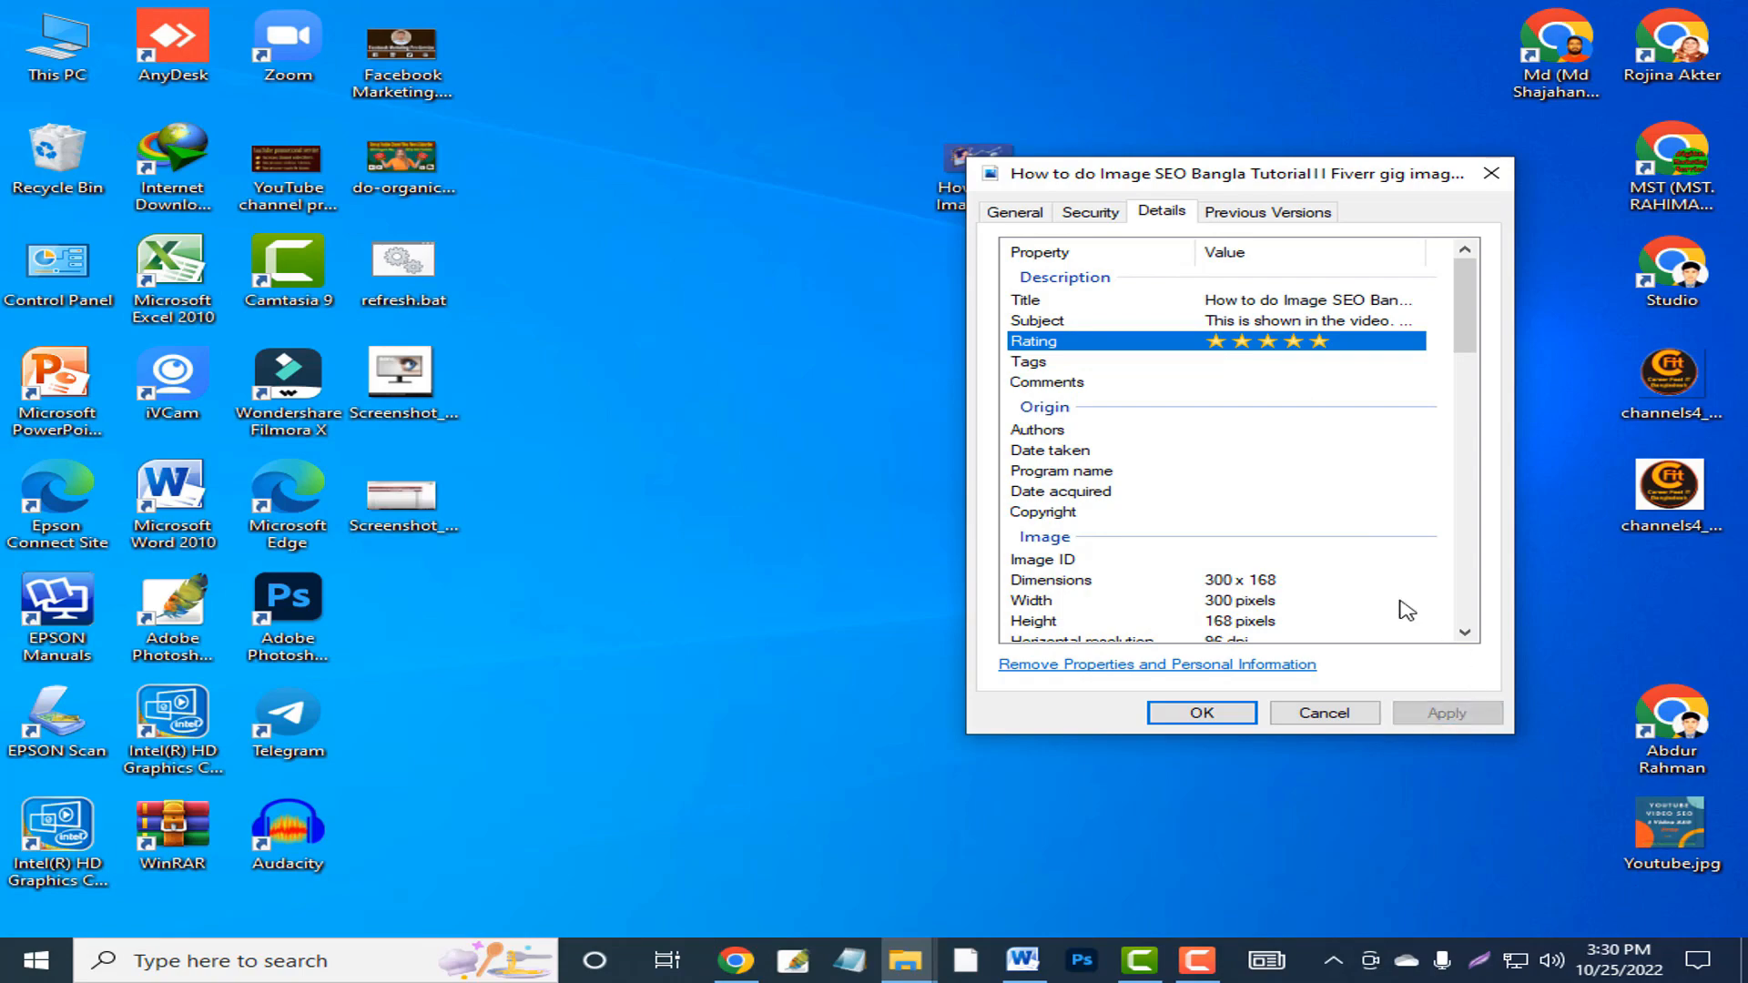
Copy the full keyword list from the Word document, through "image seo by photoshop", into the image's Tags property
{"action": "left_click", "coordinate": [1041, 364]}
{"action": "left_click", "coordinate": [1183, 368]}
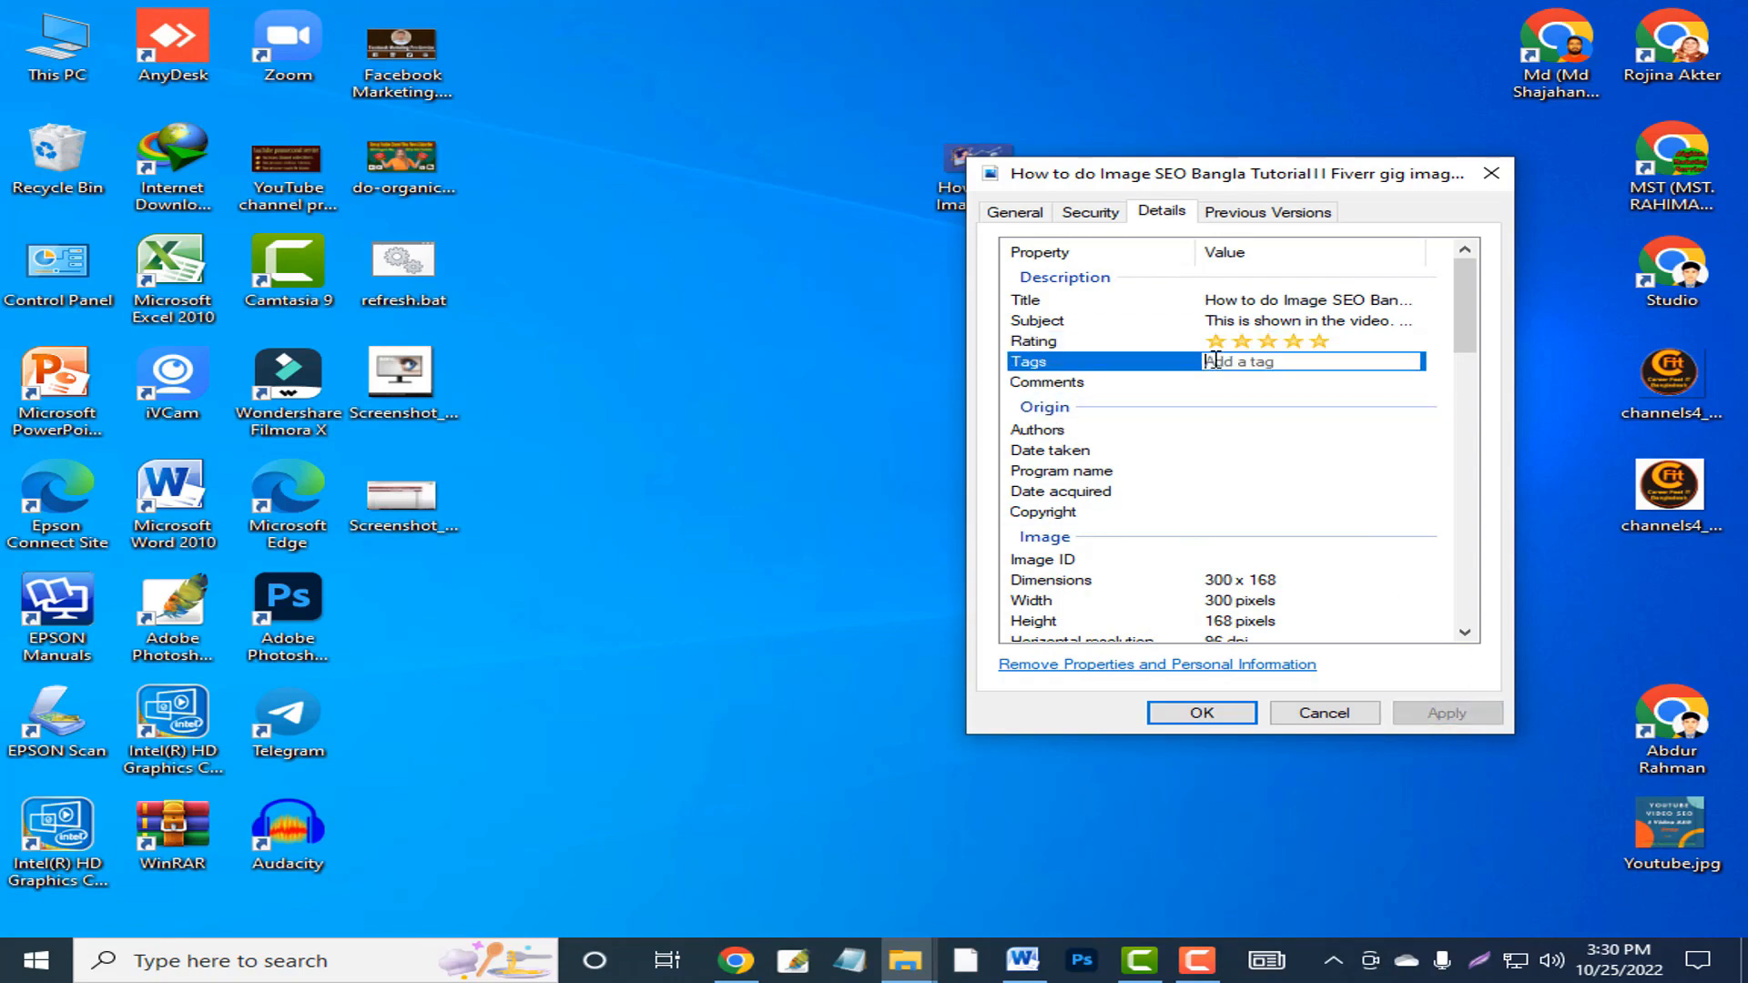
{"action": "left_click", "coordinate": [1024, 961]}
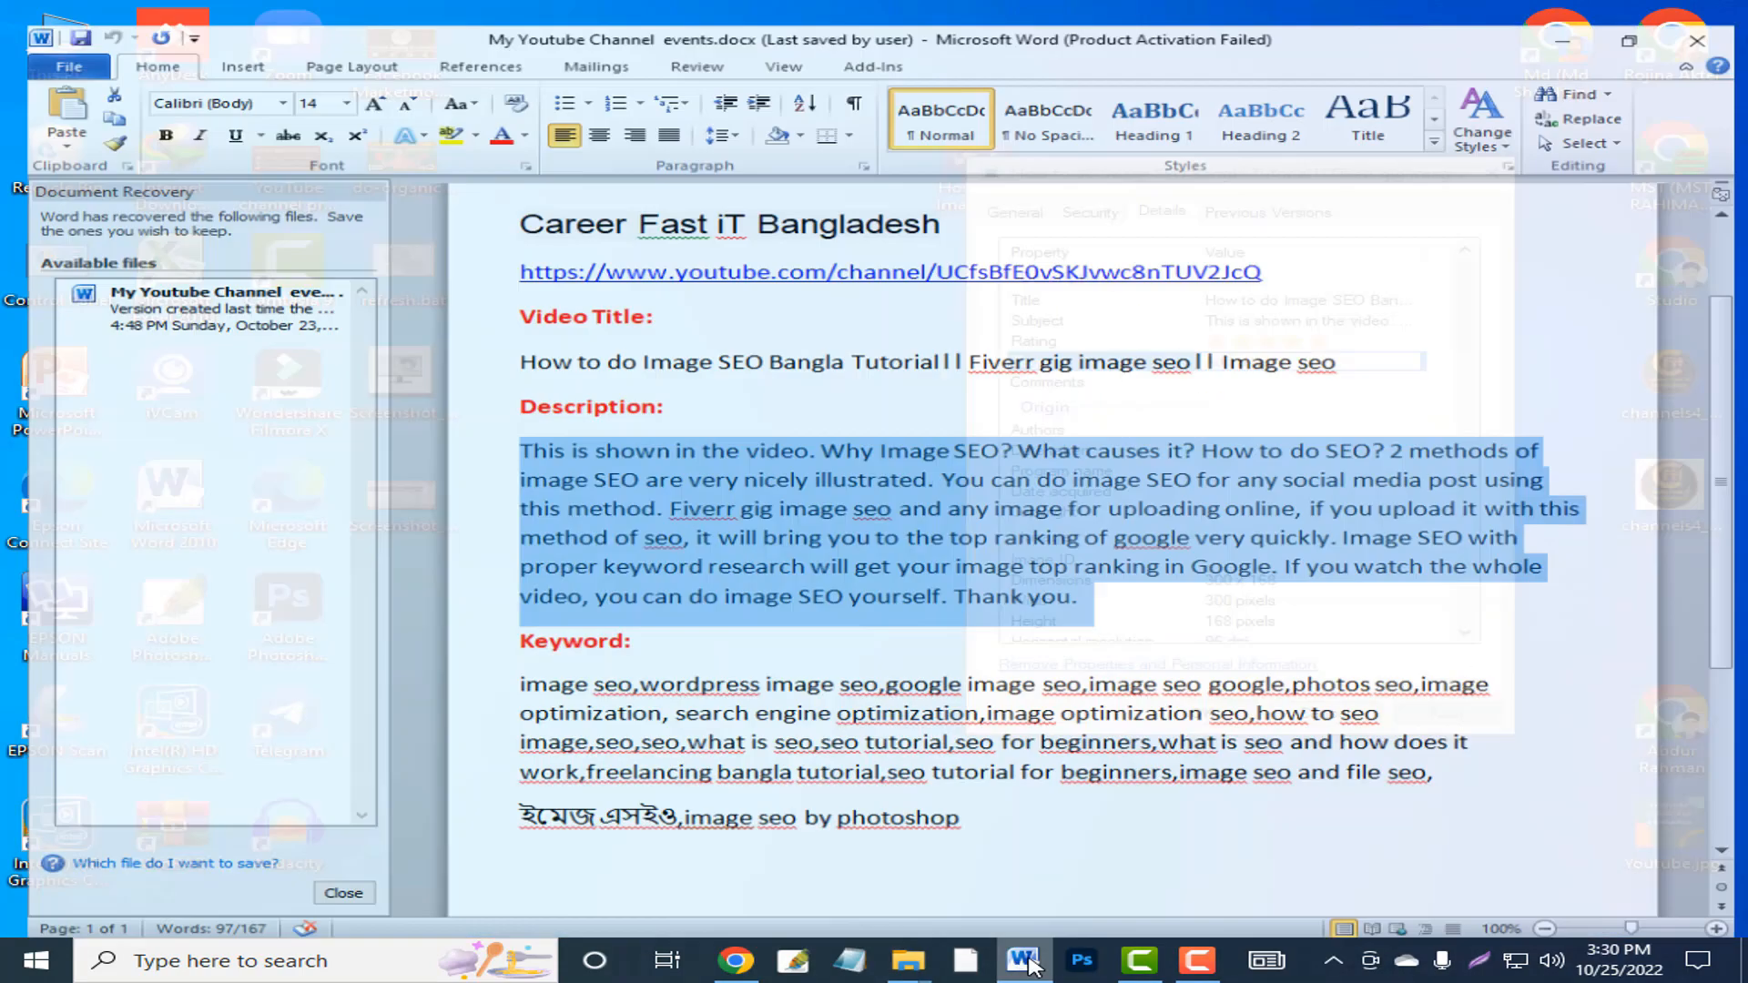
{"action": "left_click_drag", "start_coordinate": [512, 666], "coordinate": [951, 830]}
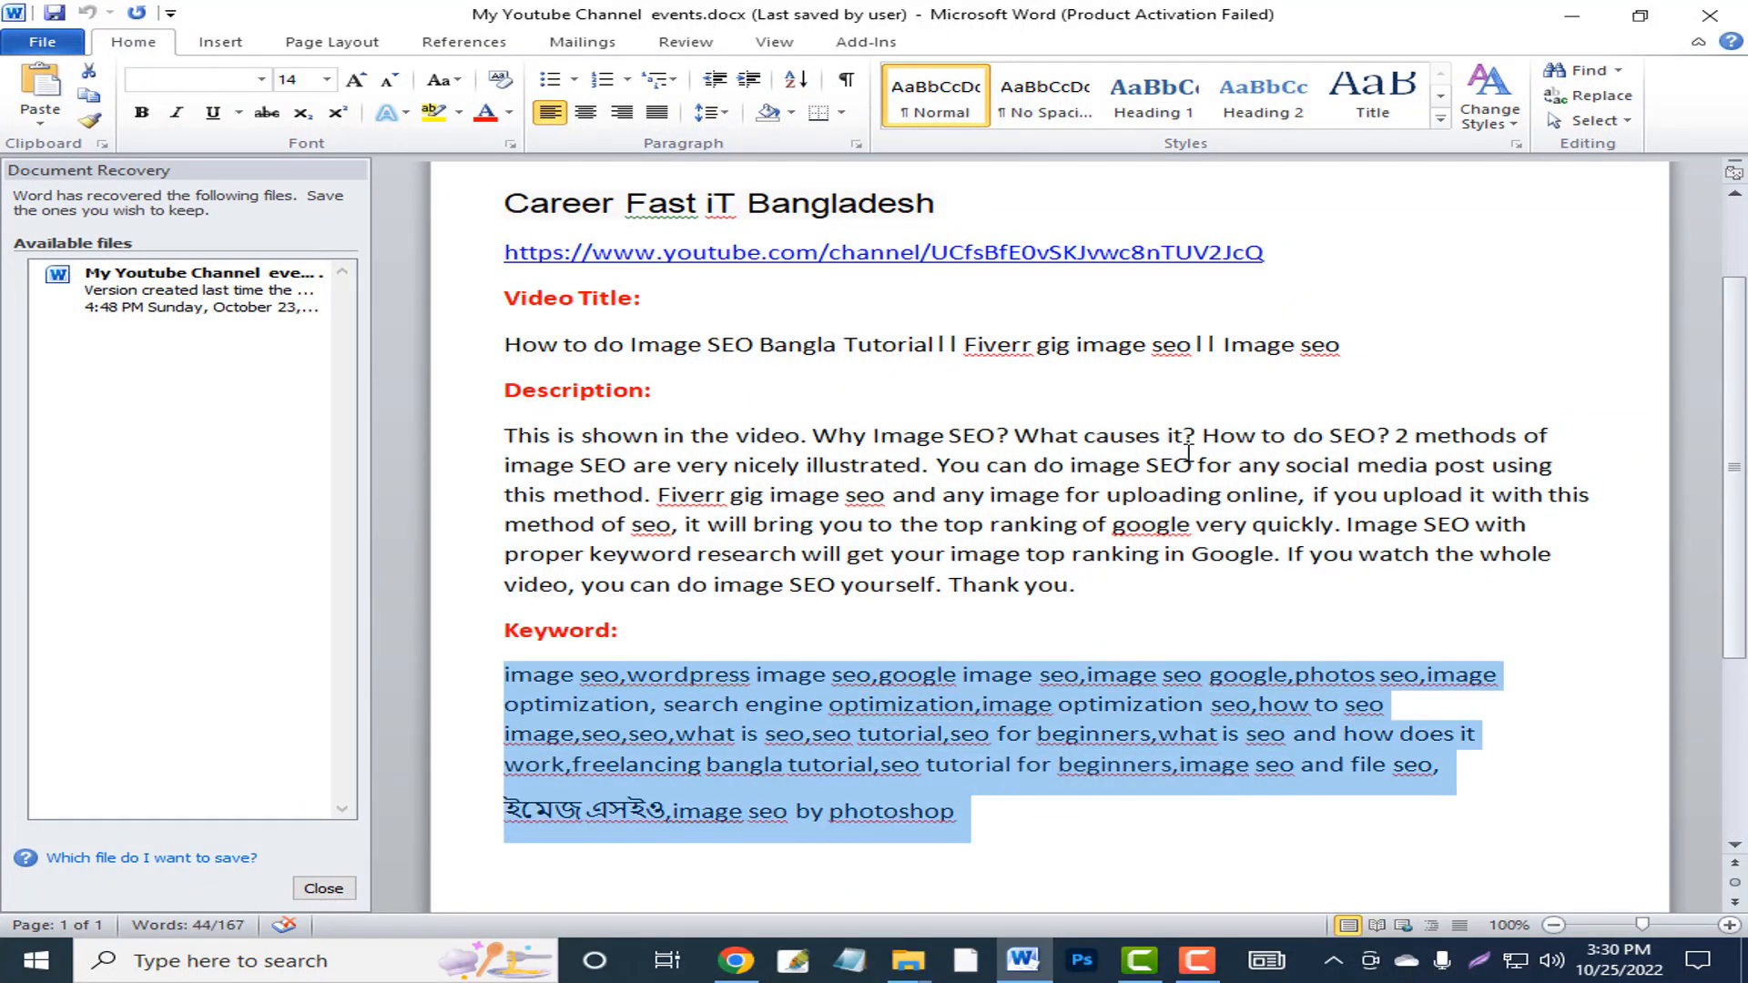
{"action": "left_click", "coordinate": [1571, 15]}
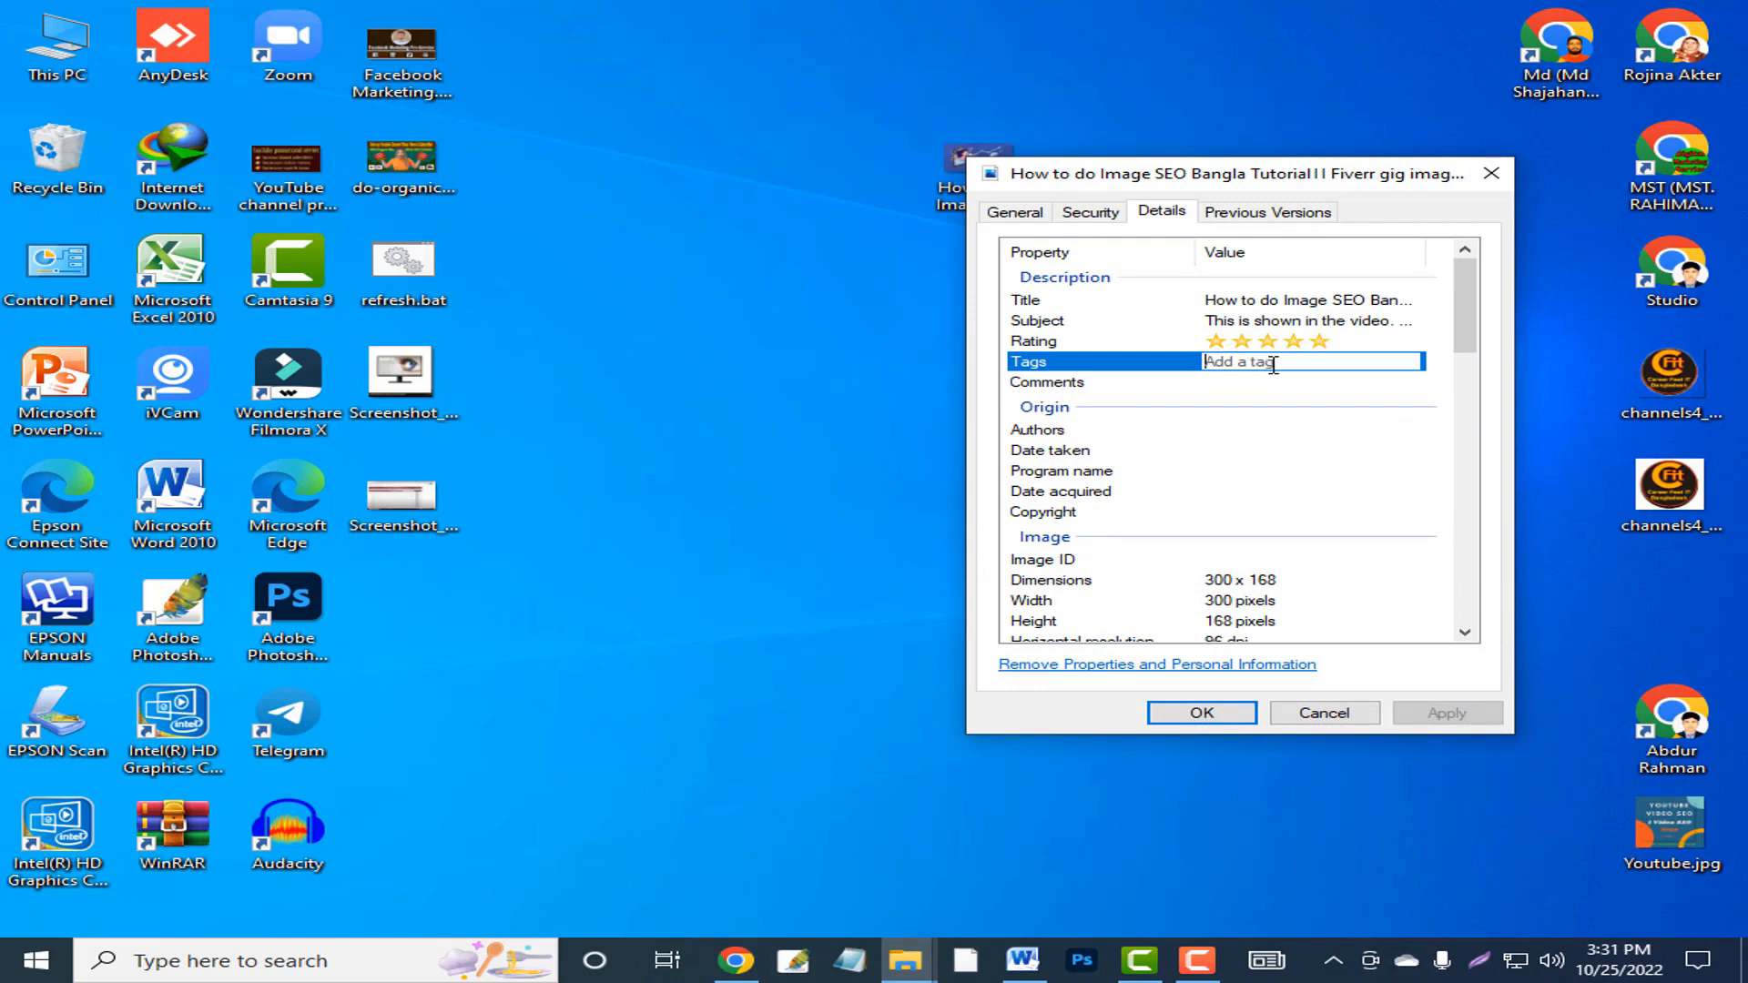
{"action": "key", "text": "ctrl+v"}
{"action": "left_click", "coordinate": [1035, 384]}
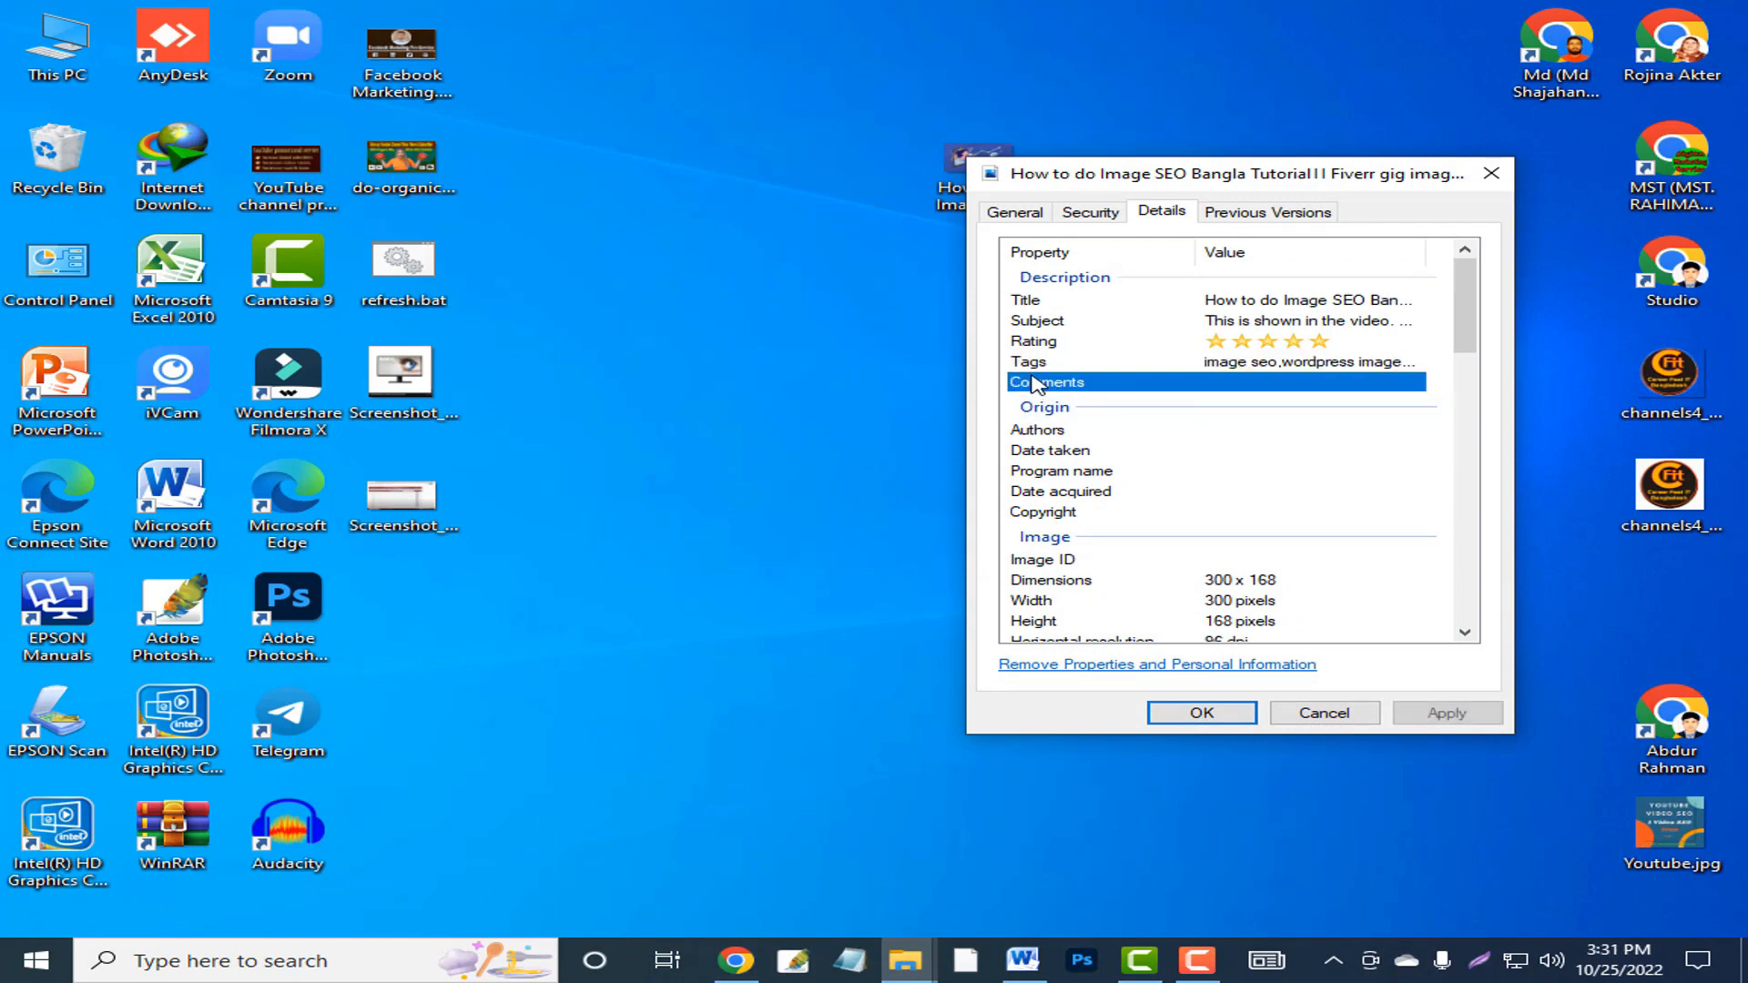
Apply the Tags change, and paste the same copied keyword list into the image's Comments property and apply it
{"action": "left_click", "coordinate": [1445, 713]}
{"action": "left_click", "coordinate": [1216, 382]}
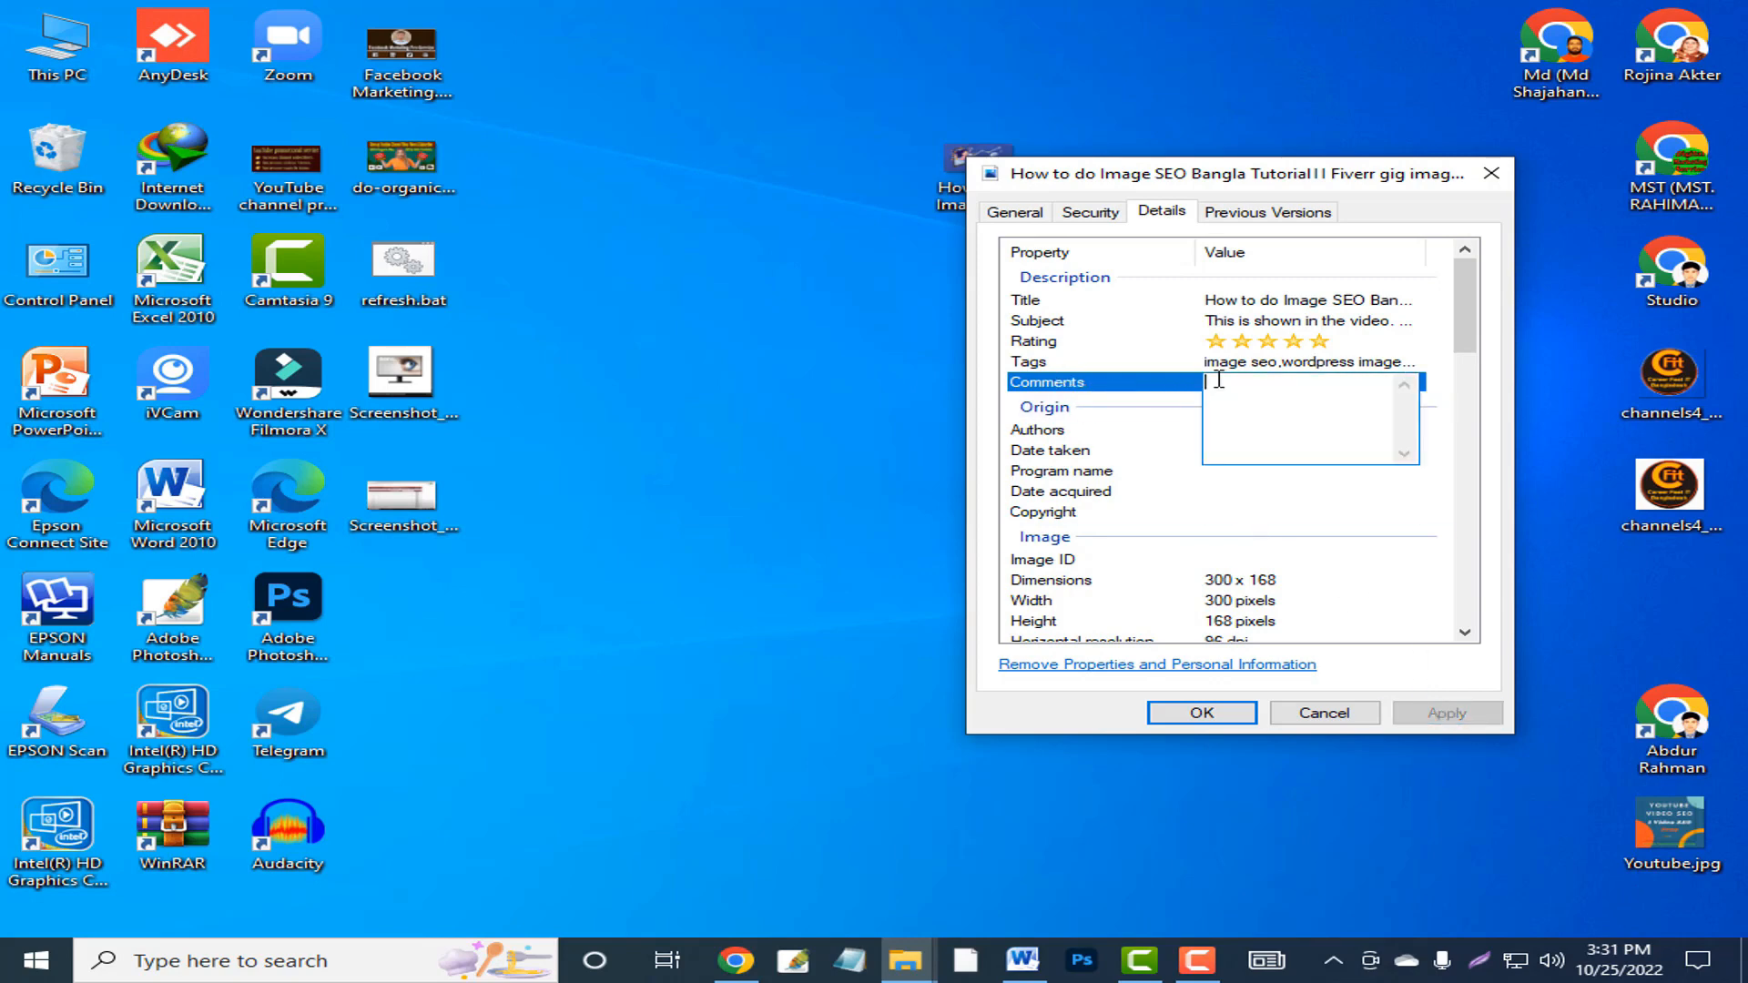
{"action": "key", "text": "ctrl+v"}
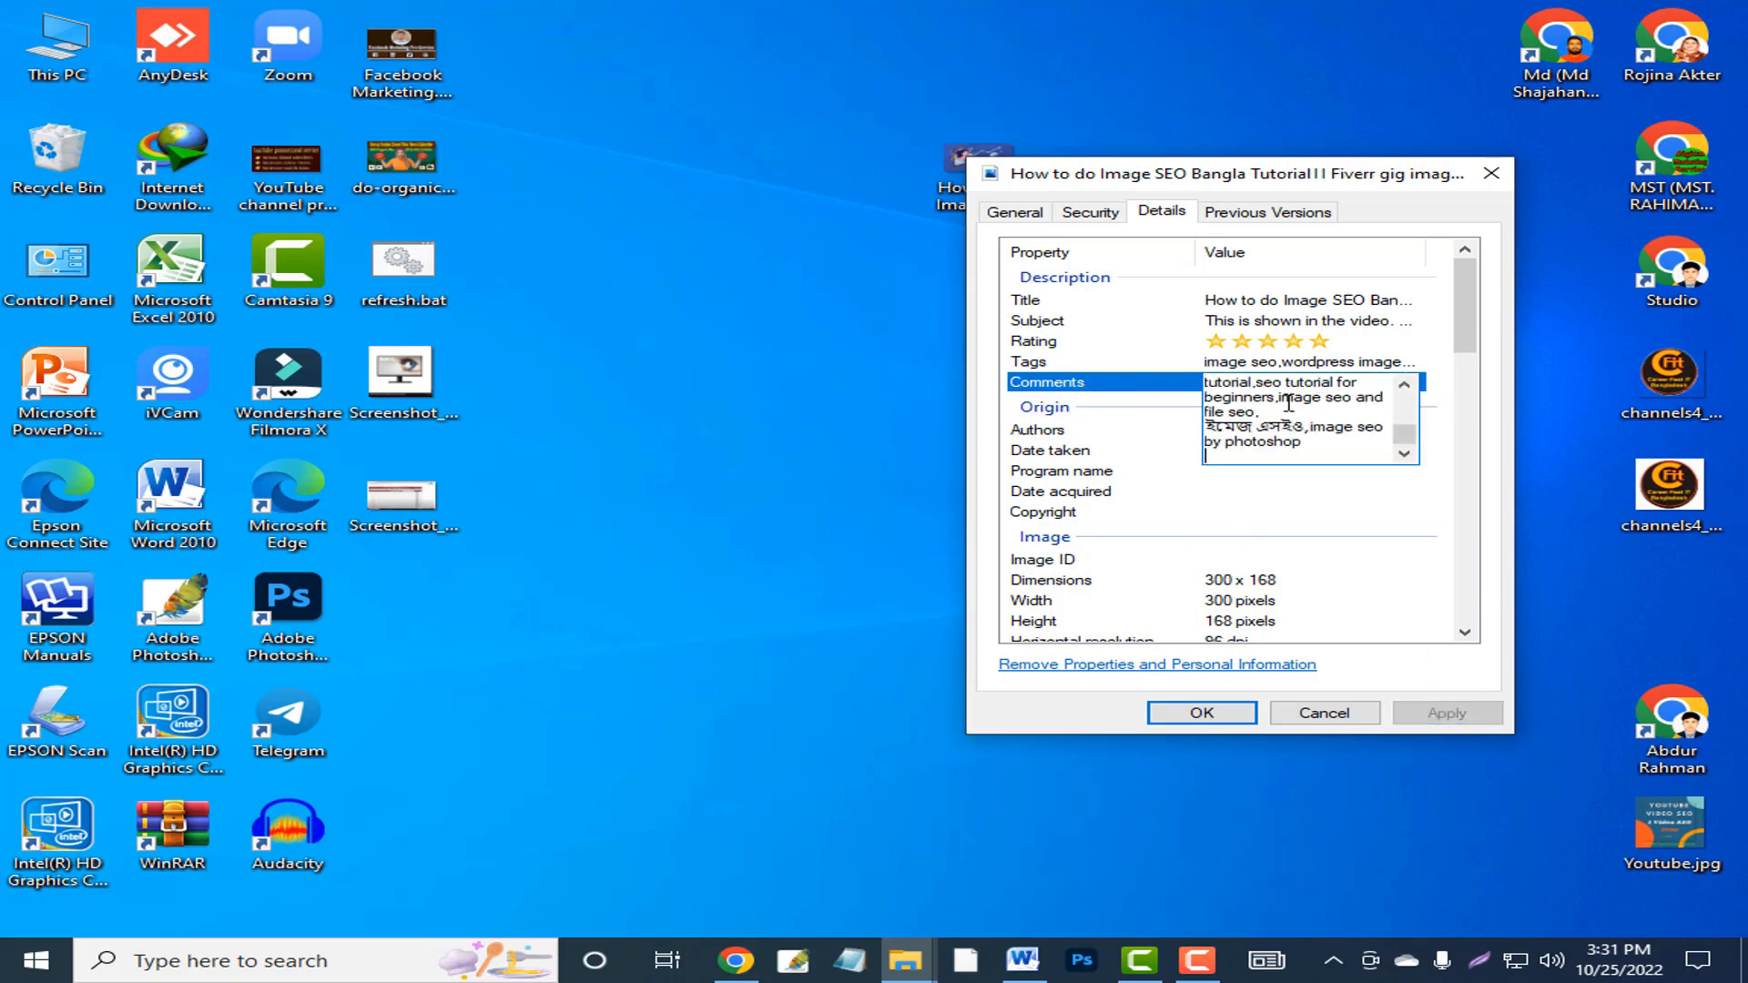
{"action": "left_click", "coordinate": [1064, 430]}
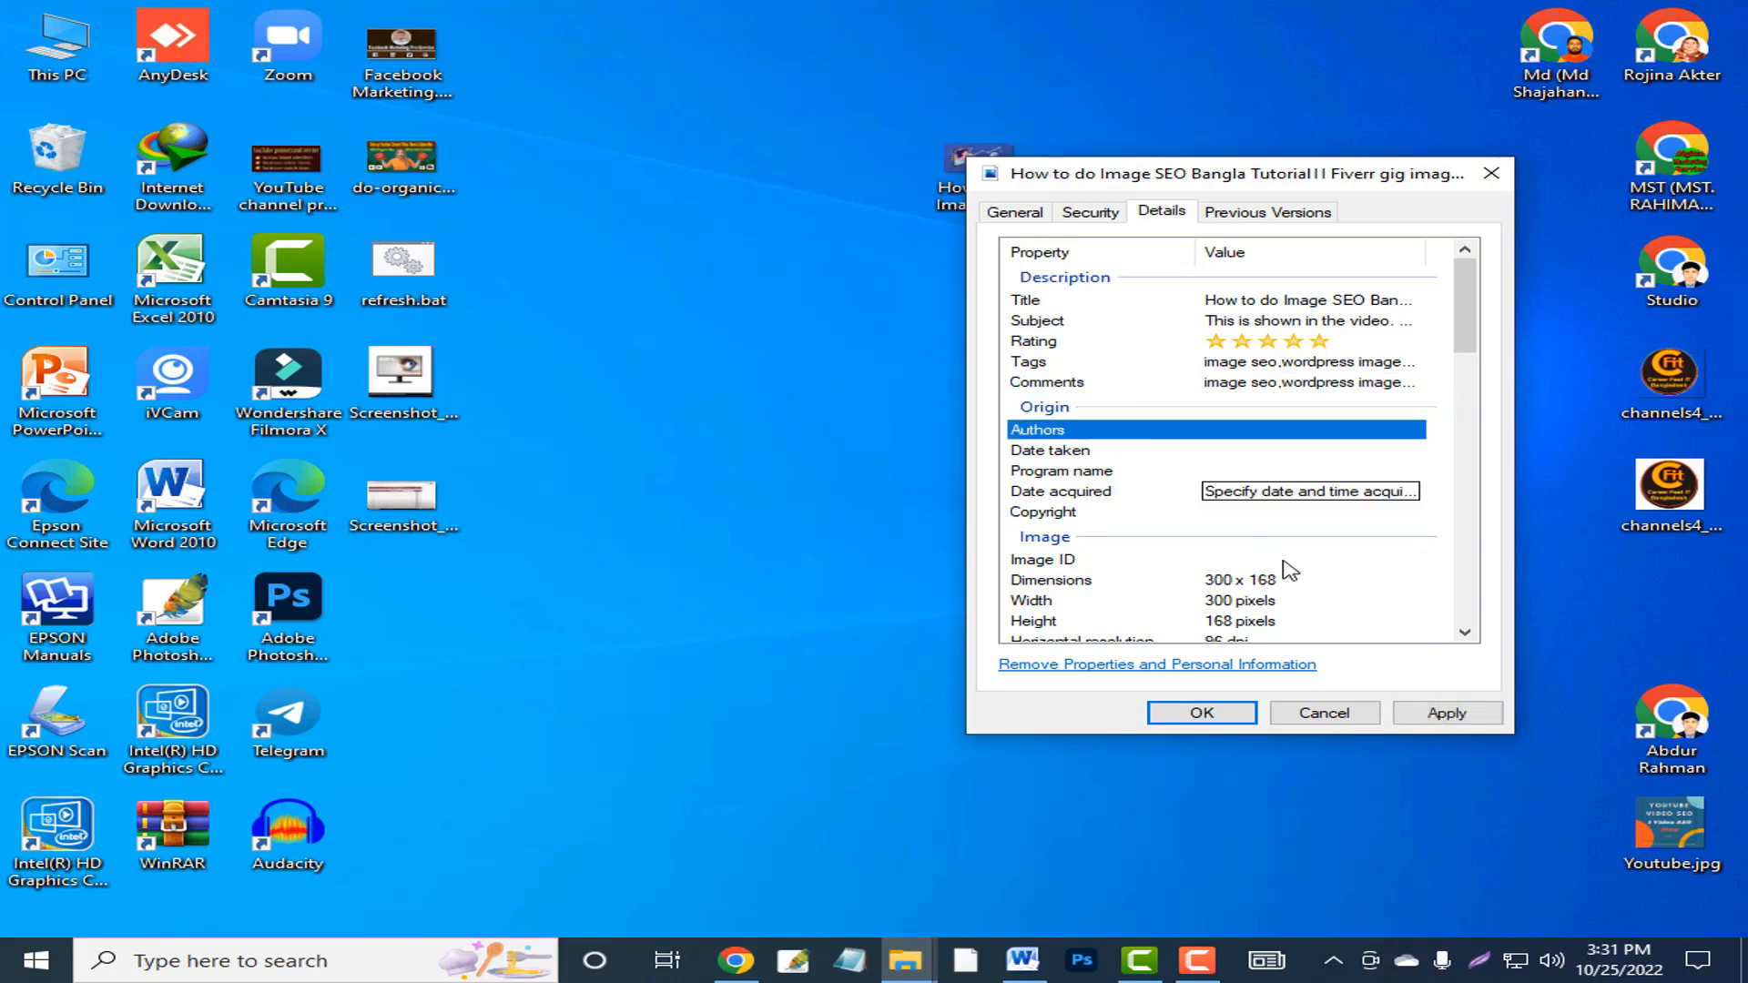
{"action": "left_click", "coordinate": [1438, 712]}
Copy the channel name "Career Fast iT Bangladesh" from the Word document into the image's Authors property
{"action": "left_click", "coordinate": [1224, 430]}
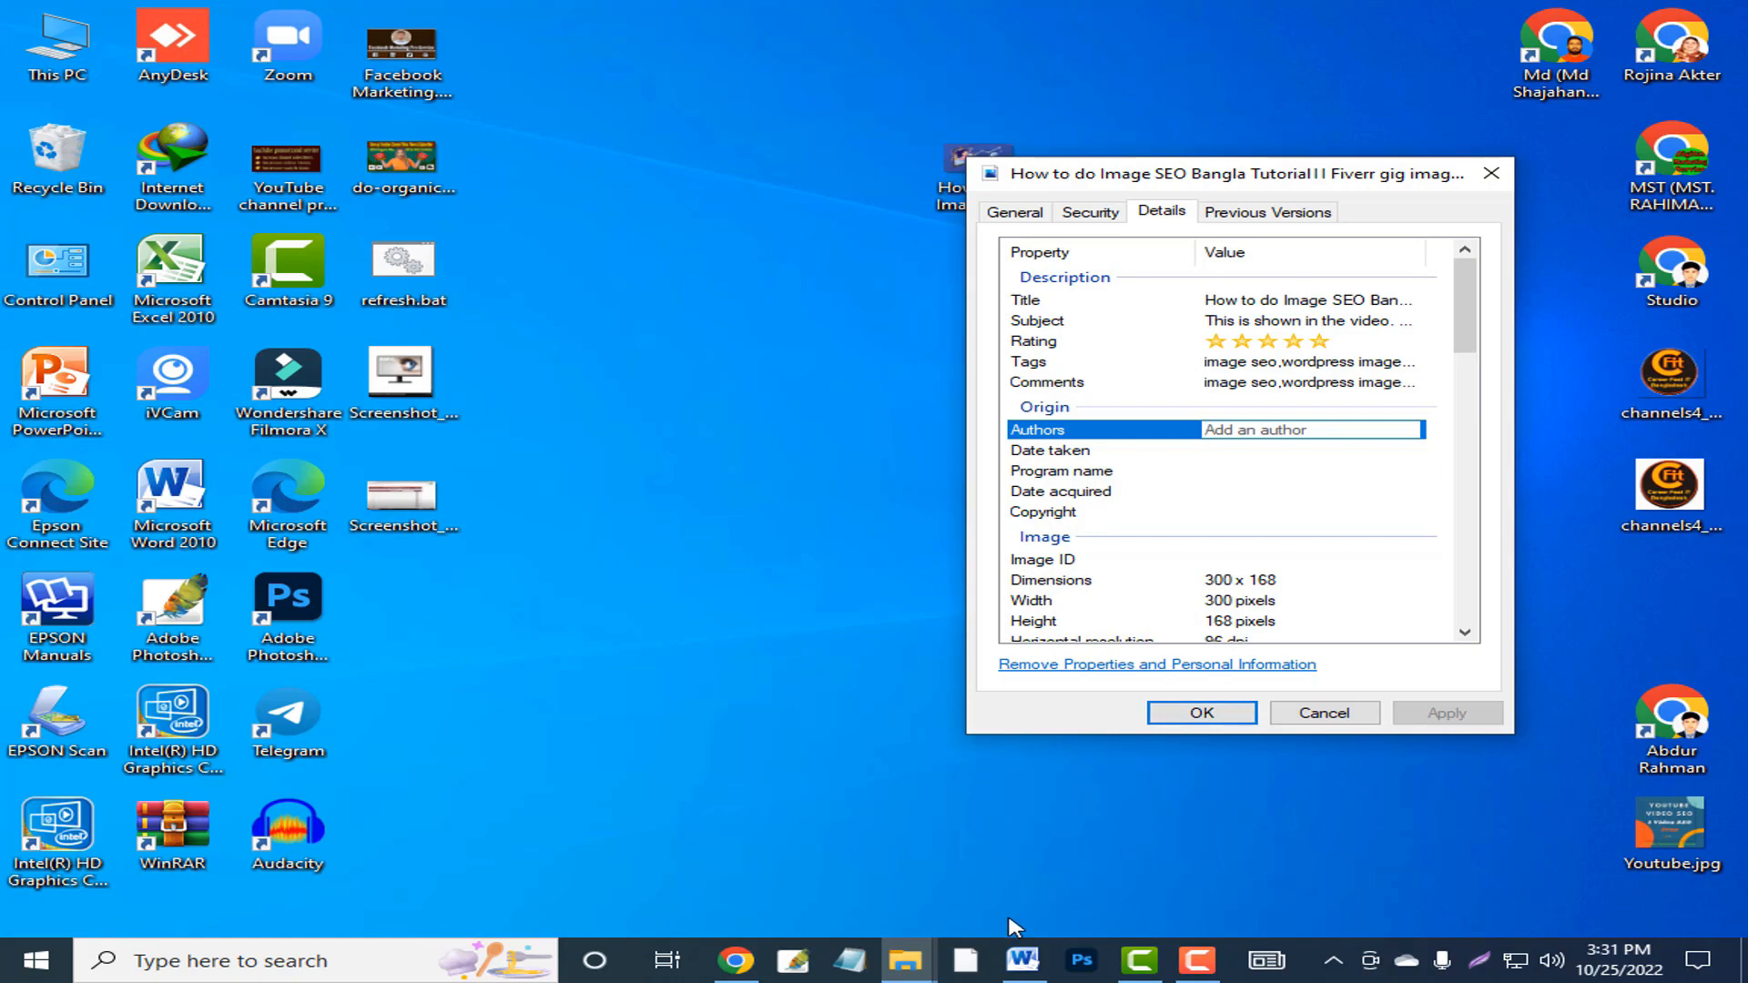
{"action": "left_click", "coordinate": [1011, 967]}
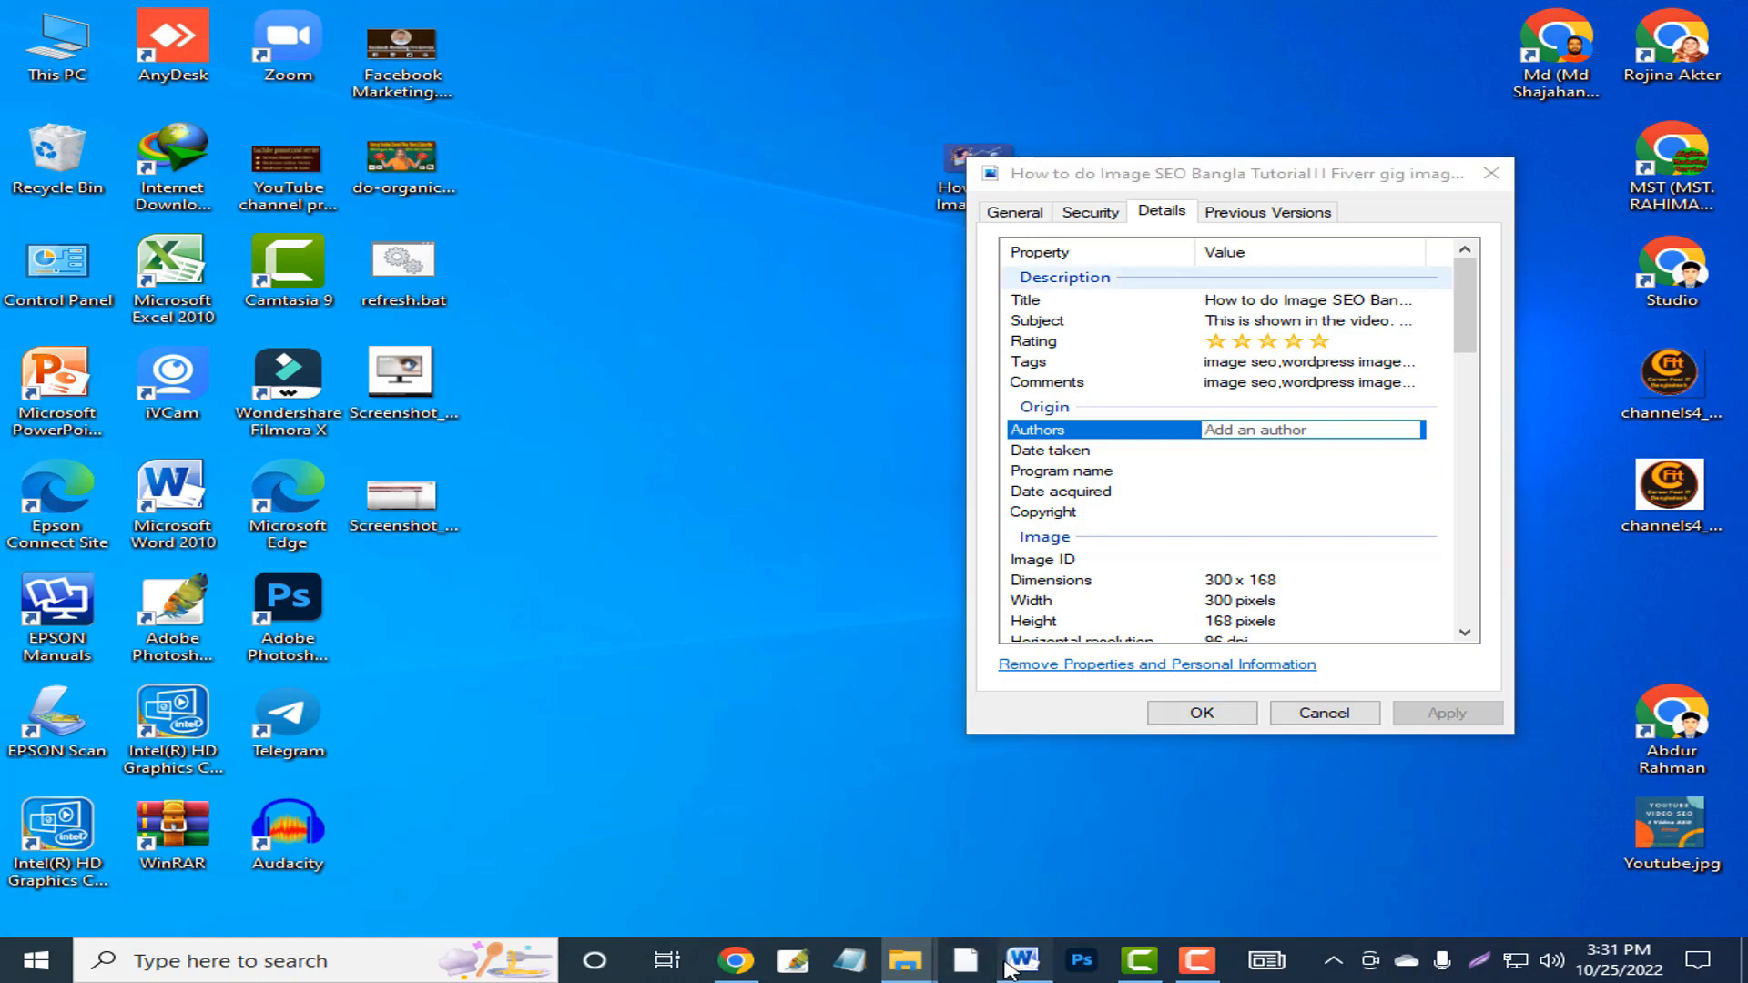
{"action": "left_click_drag", "start_coordinate": [947, 204], "coordinate": [528, 207]}
{"action": "key", "text": "ctrl+c"}
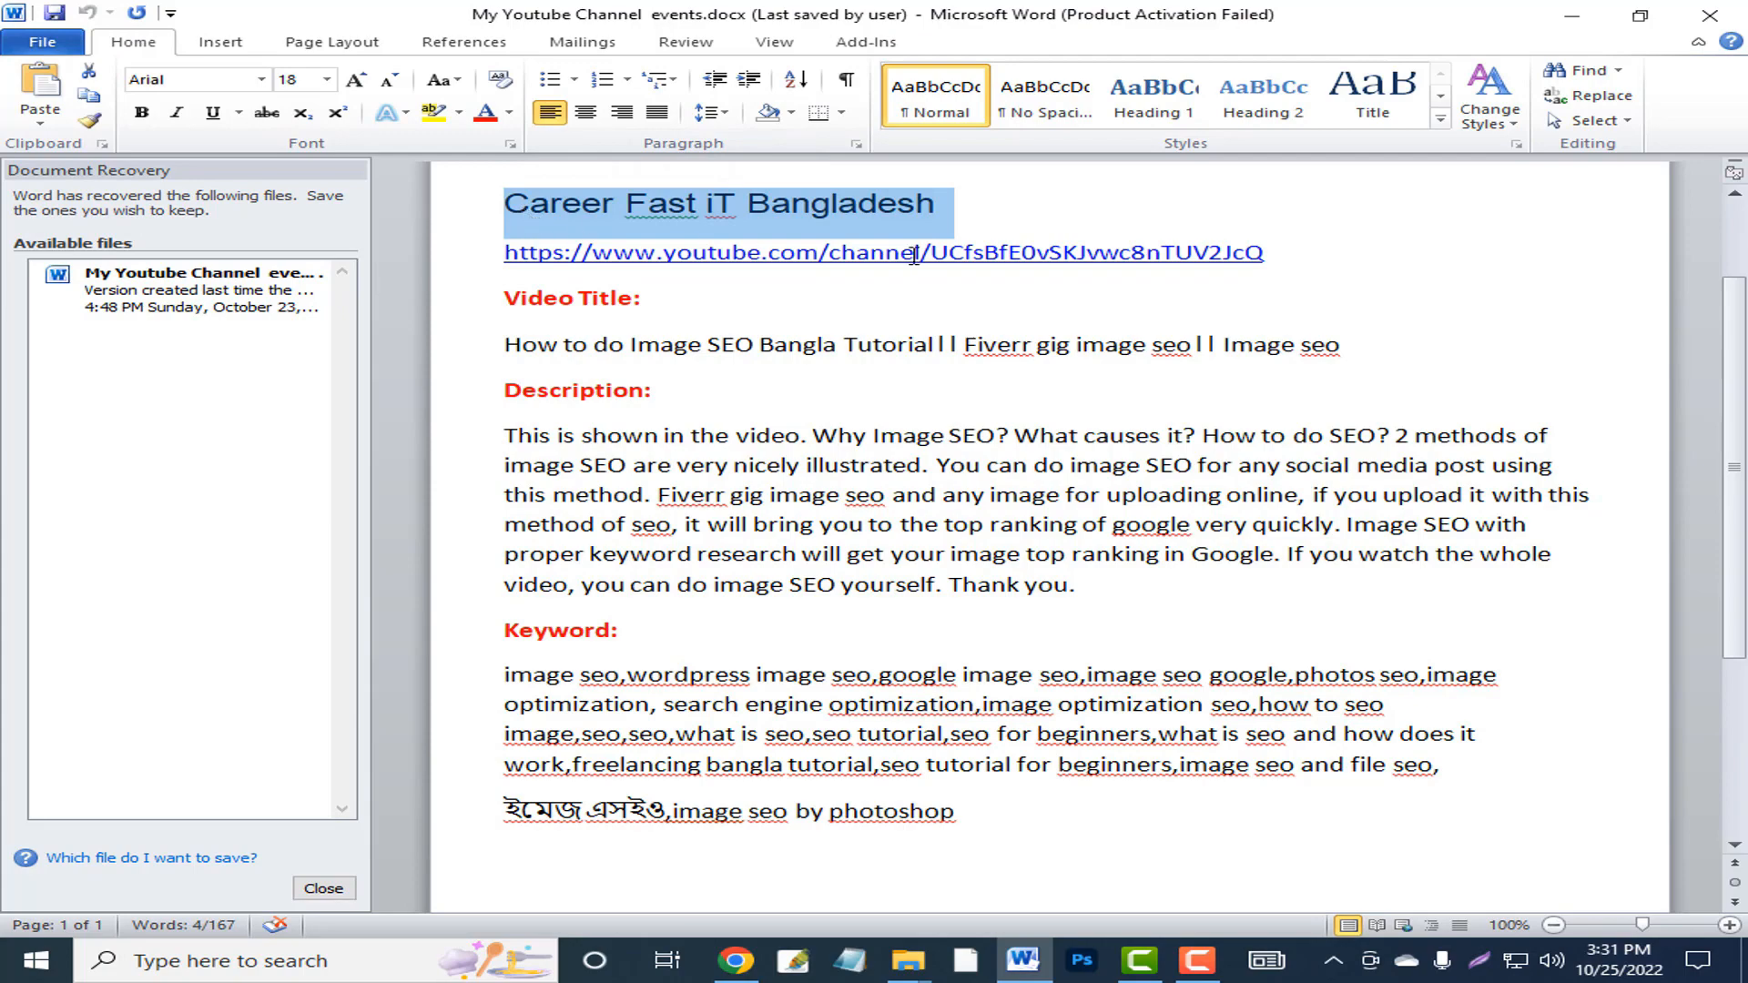
{"action": "left_click", "coordinate": [1571, 16]}
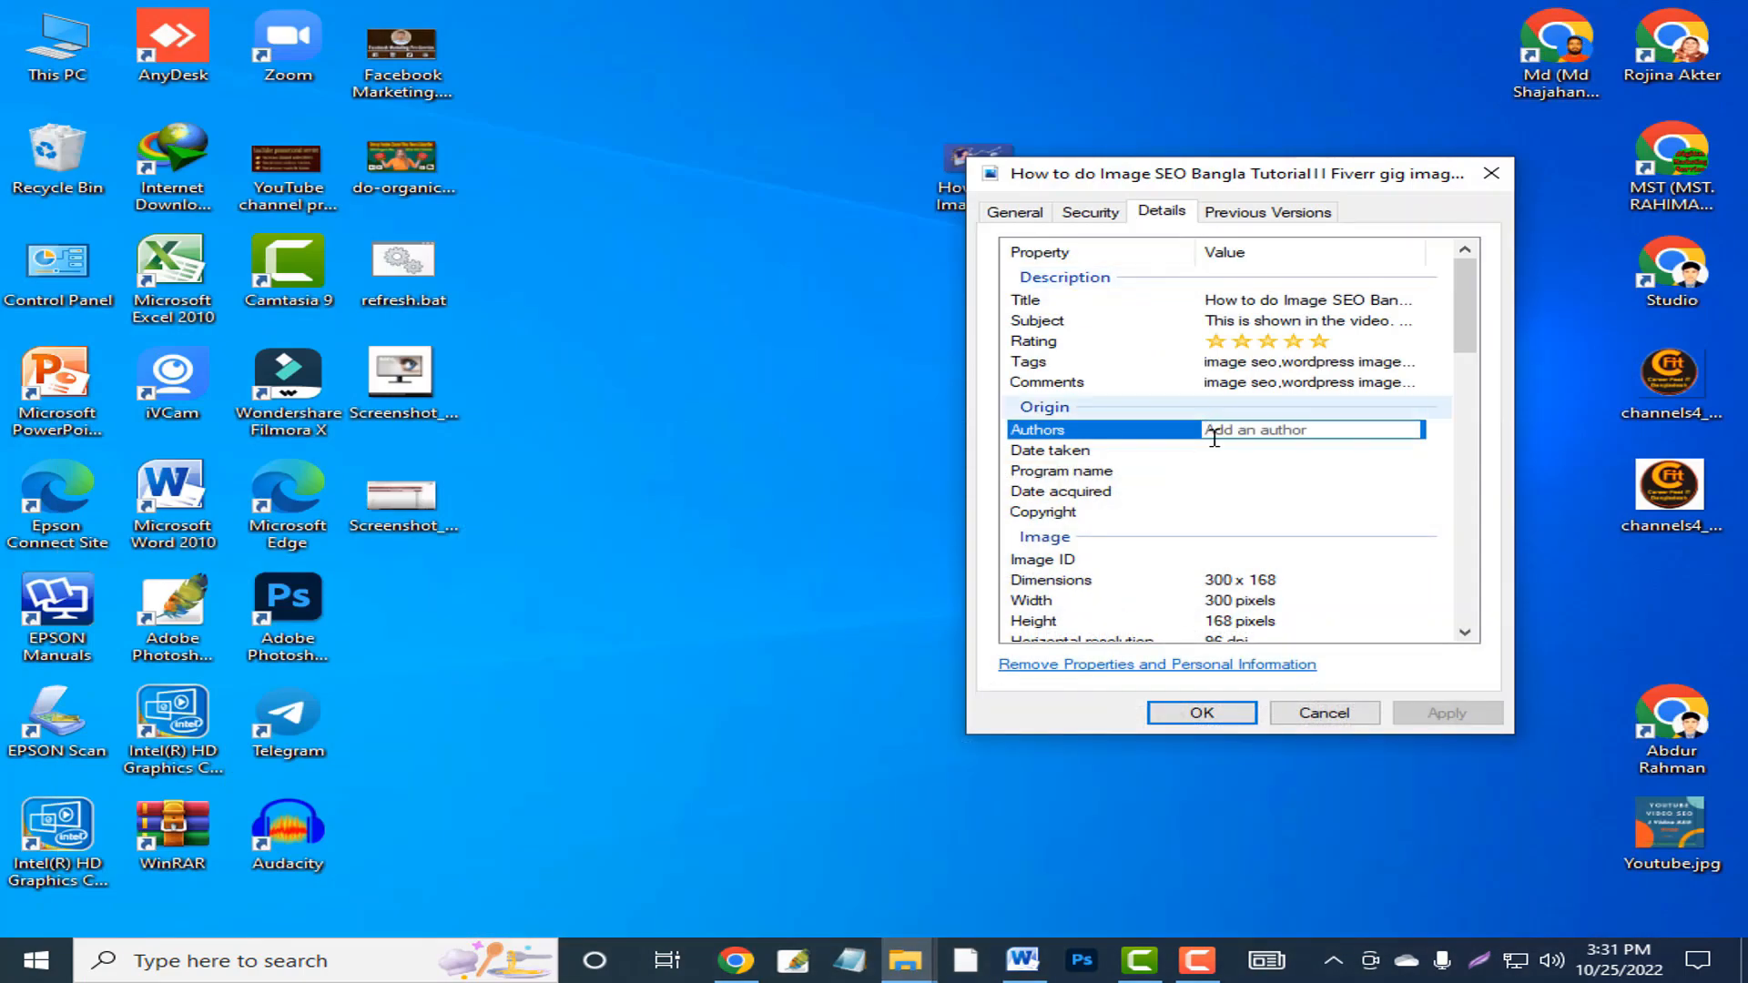
{"action": "key", "text": "ctrl+v"}
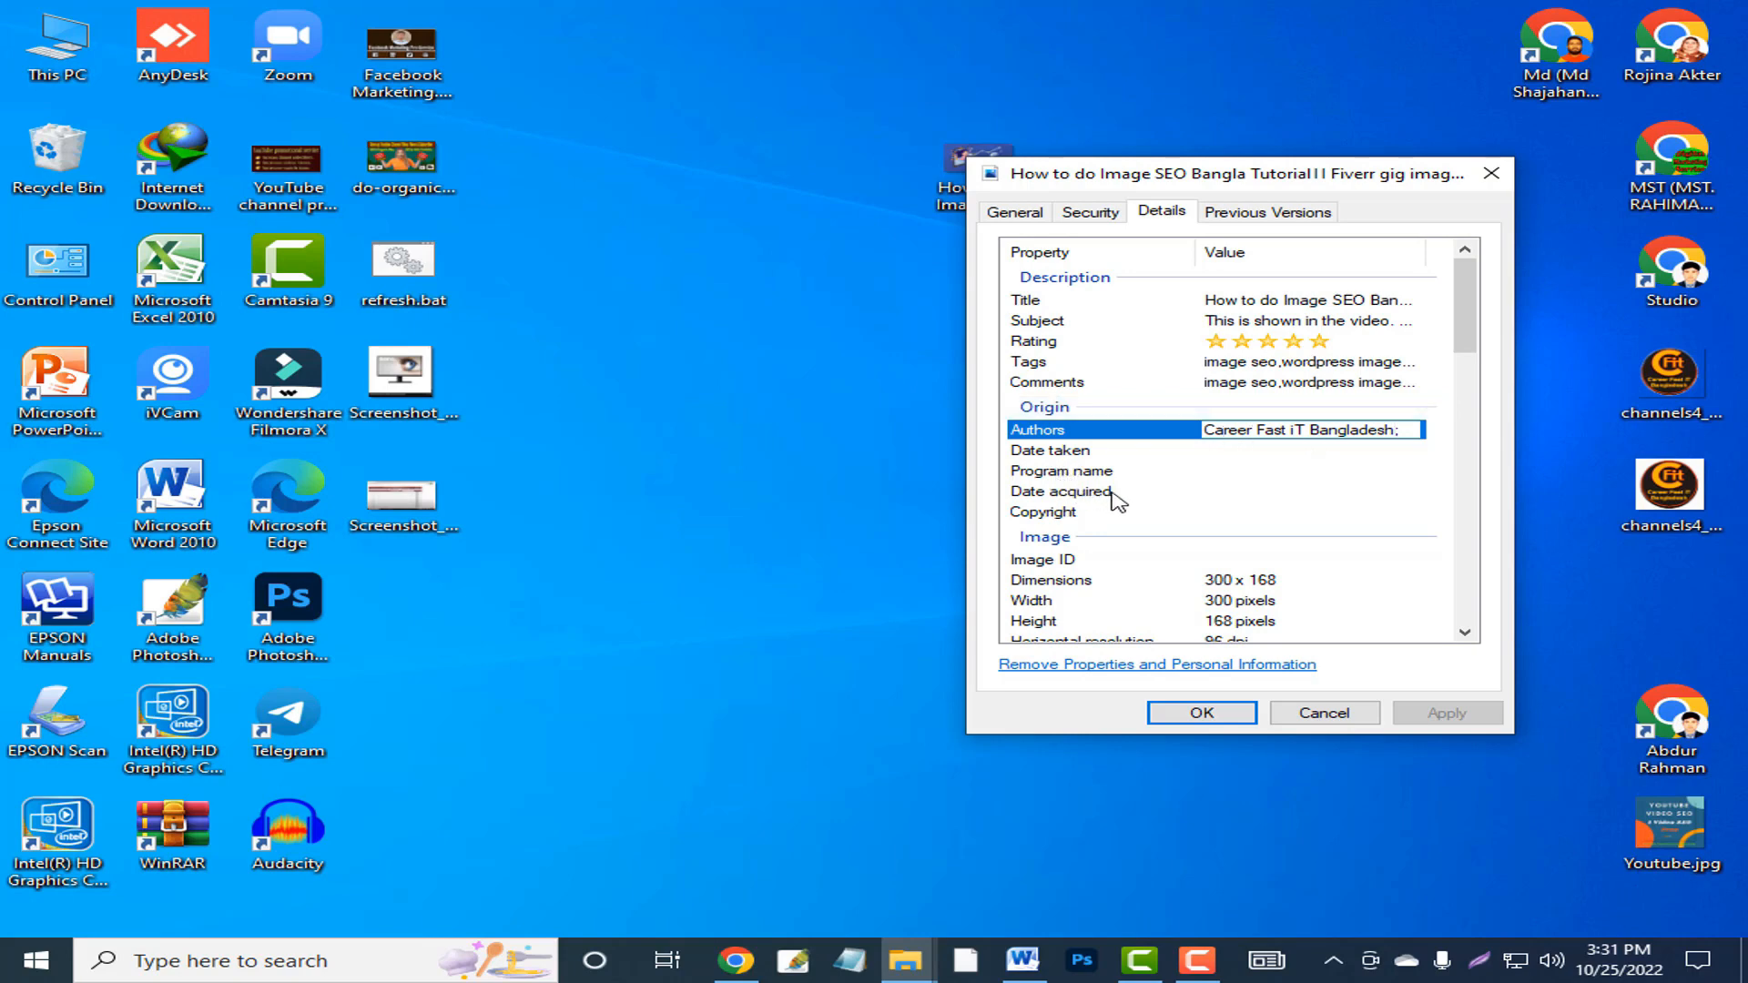
Set the image's Copyright property to "Career Fast iT Bangladesh", apply the changes and close the properties
{"action": "left_click", "coordinate": [1051, 516]}
{"action": "left_click", "coordinate": [1293, 514]}
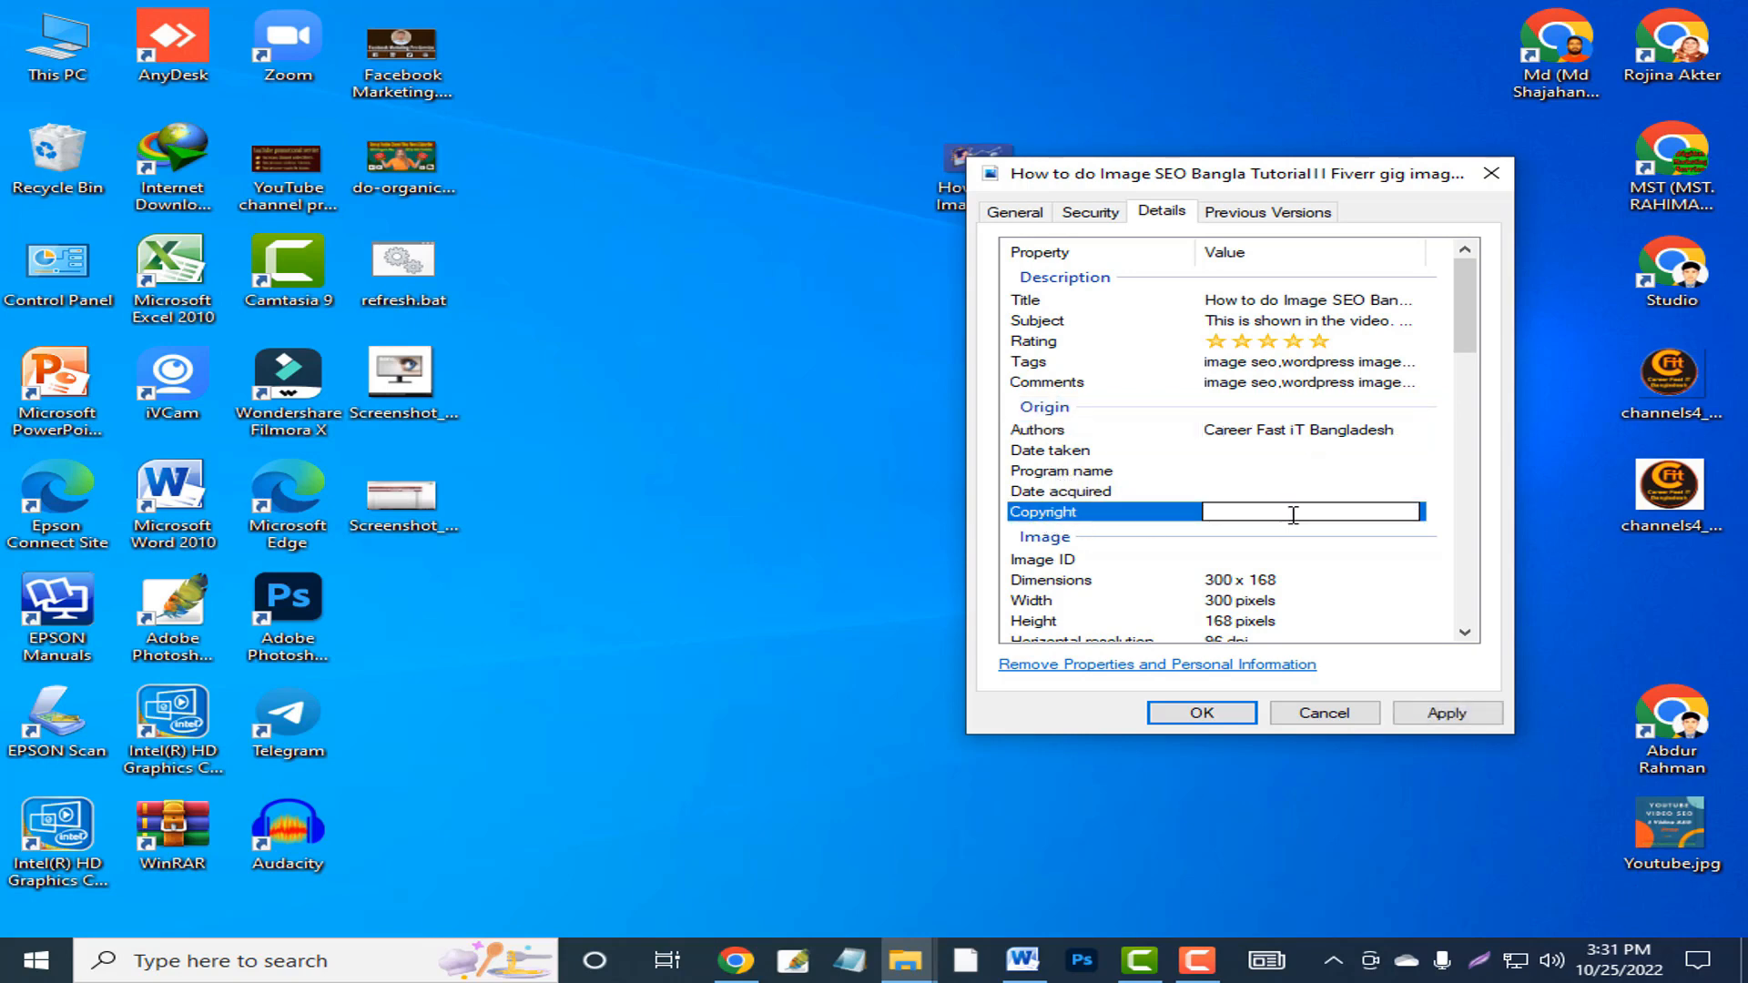
{"action": "key", "text": "ctrl+v"}
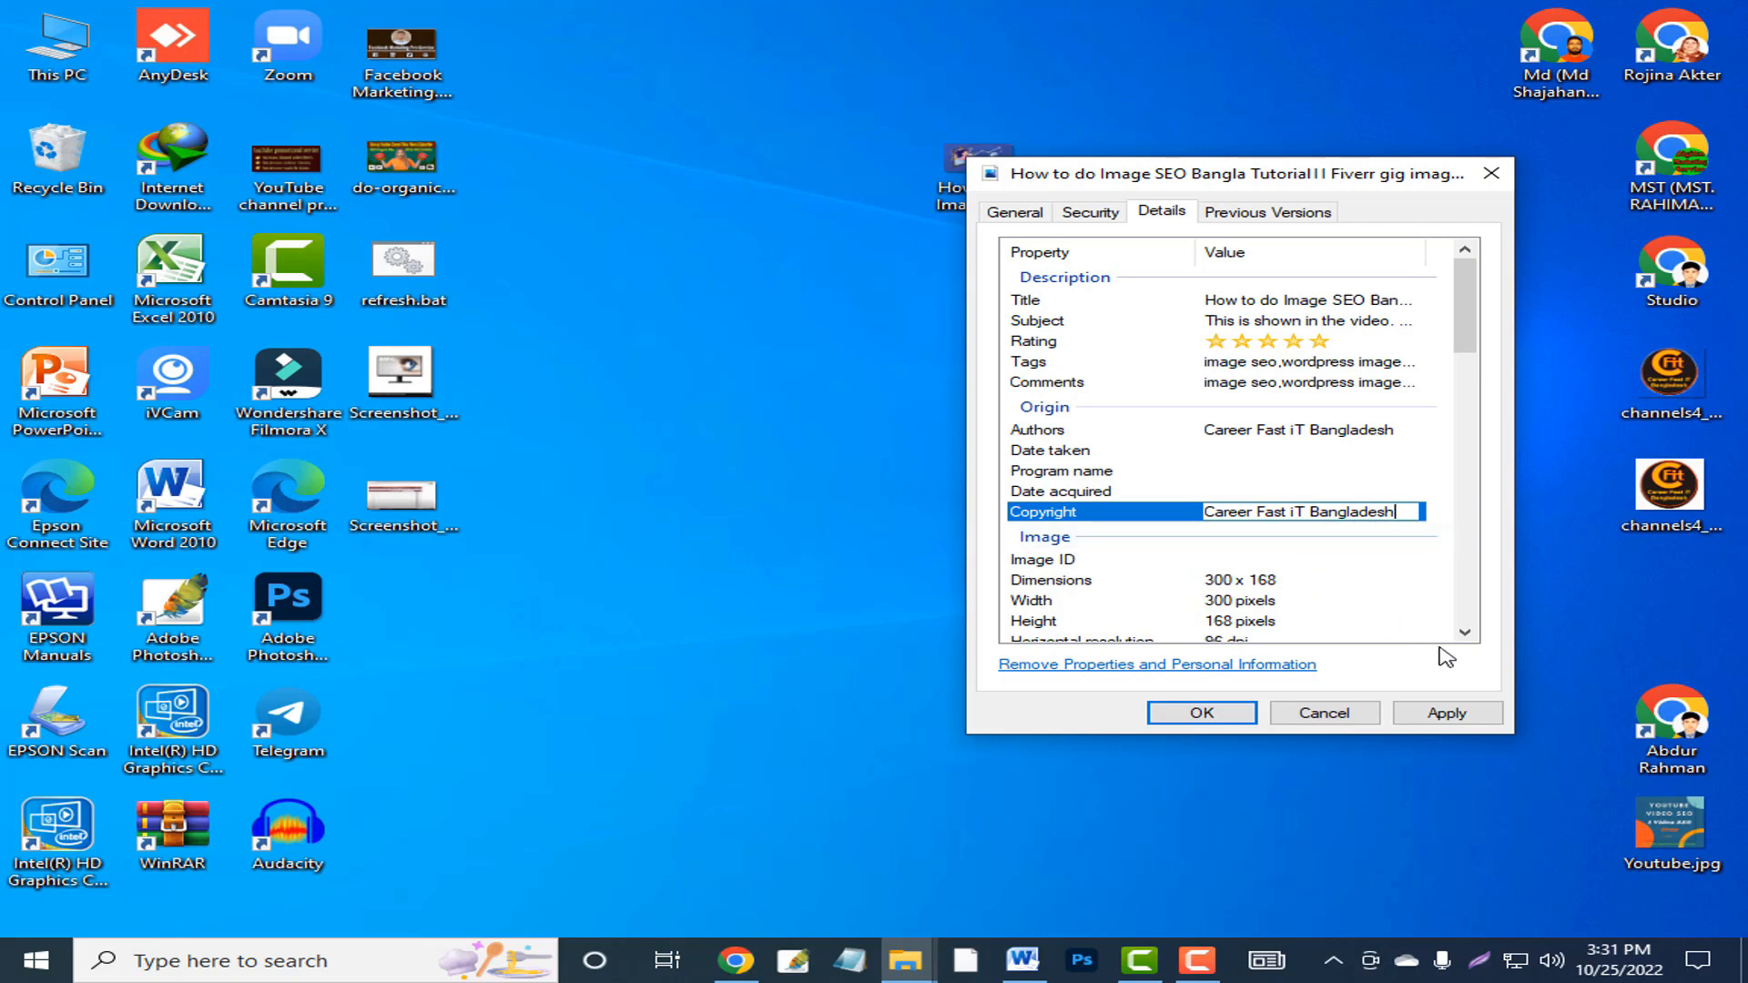
{"action": "left_click", "coordinate": [1460, 715]}
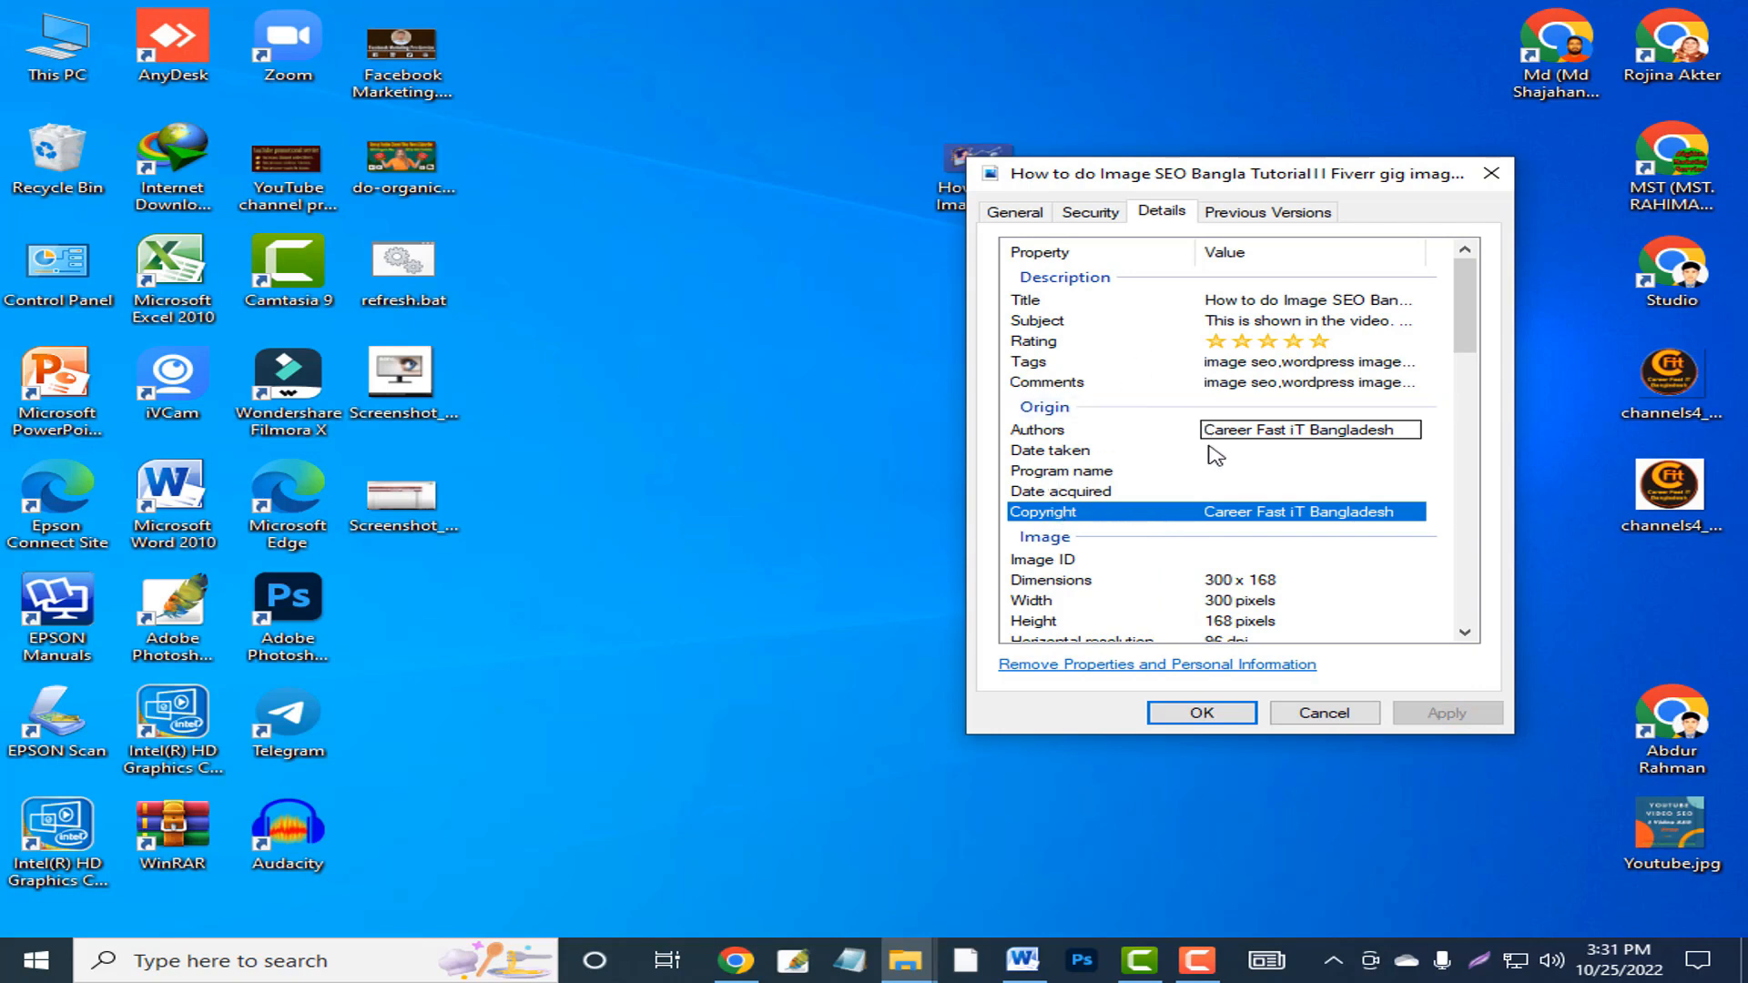
{"action": "left_click", "coordinate": [1203, 714]}
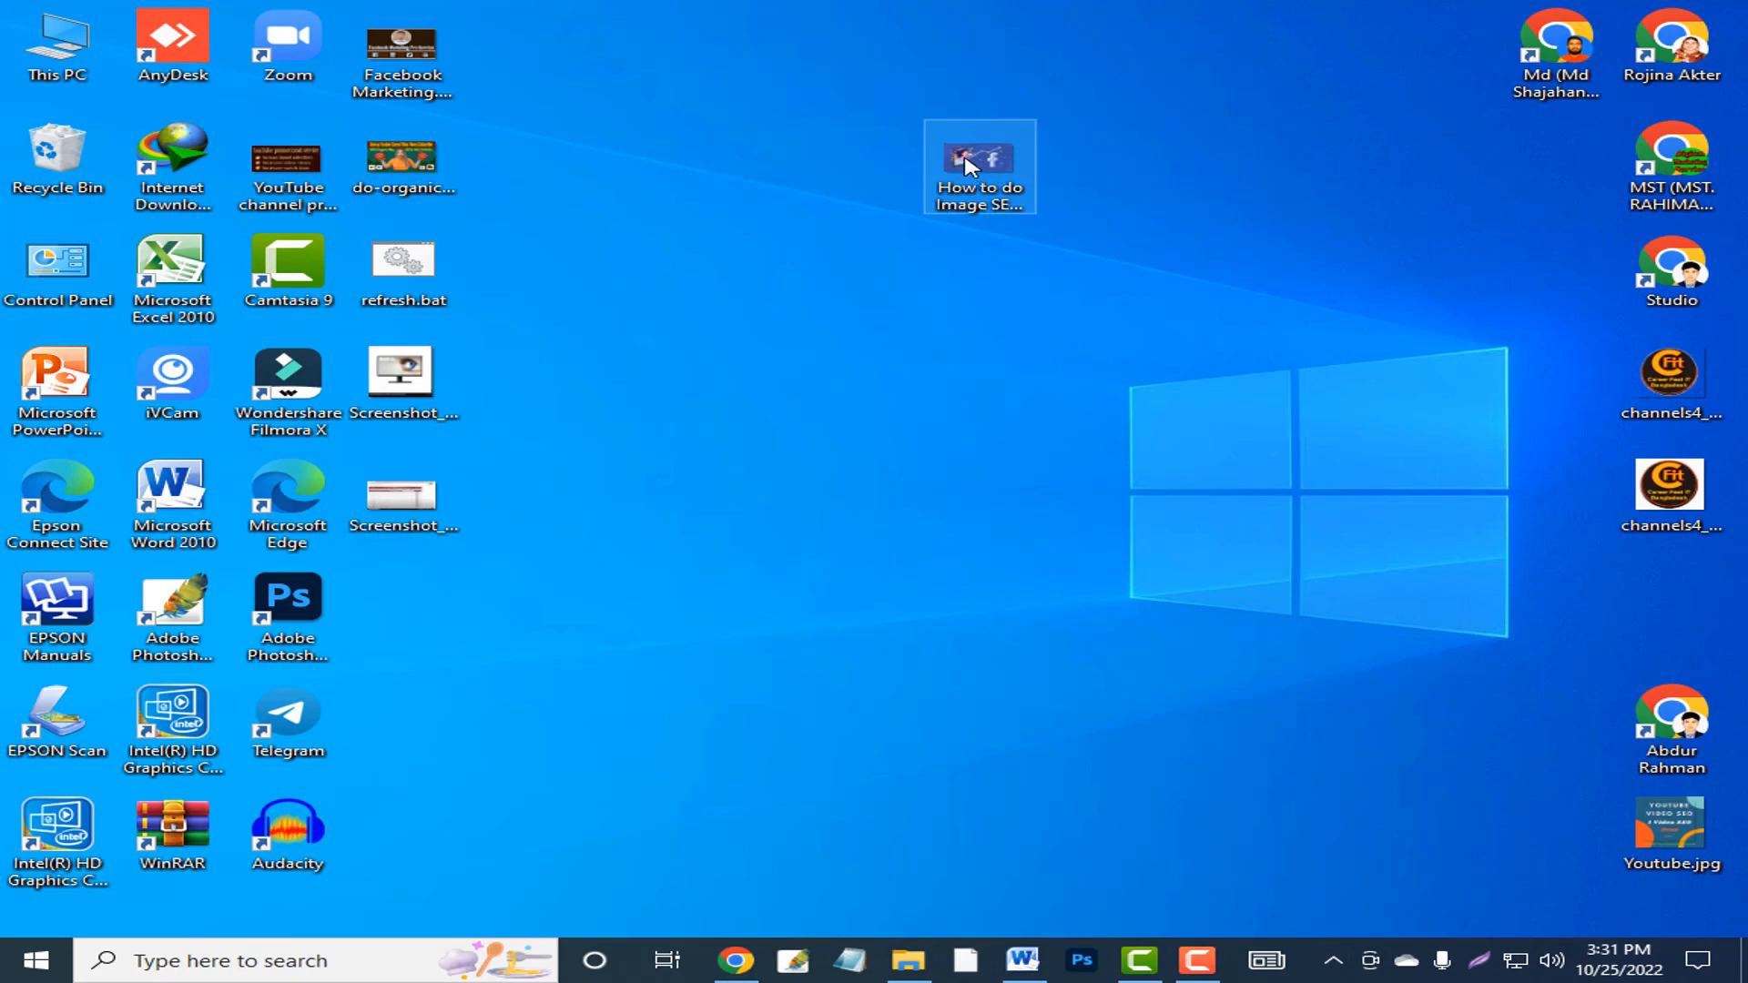
Reopen the desktop image's detailed properties to check the saved metadata, and close them
{"action": "left_click", "coordinate": [1018, 175]}
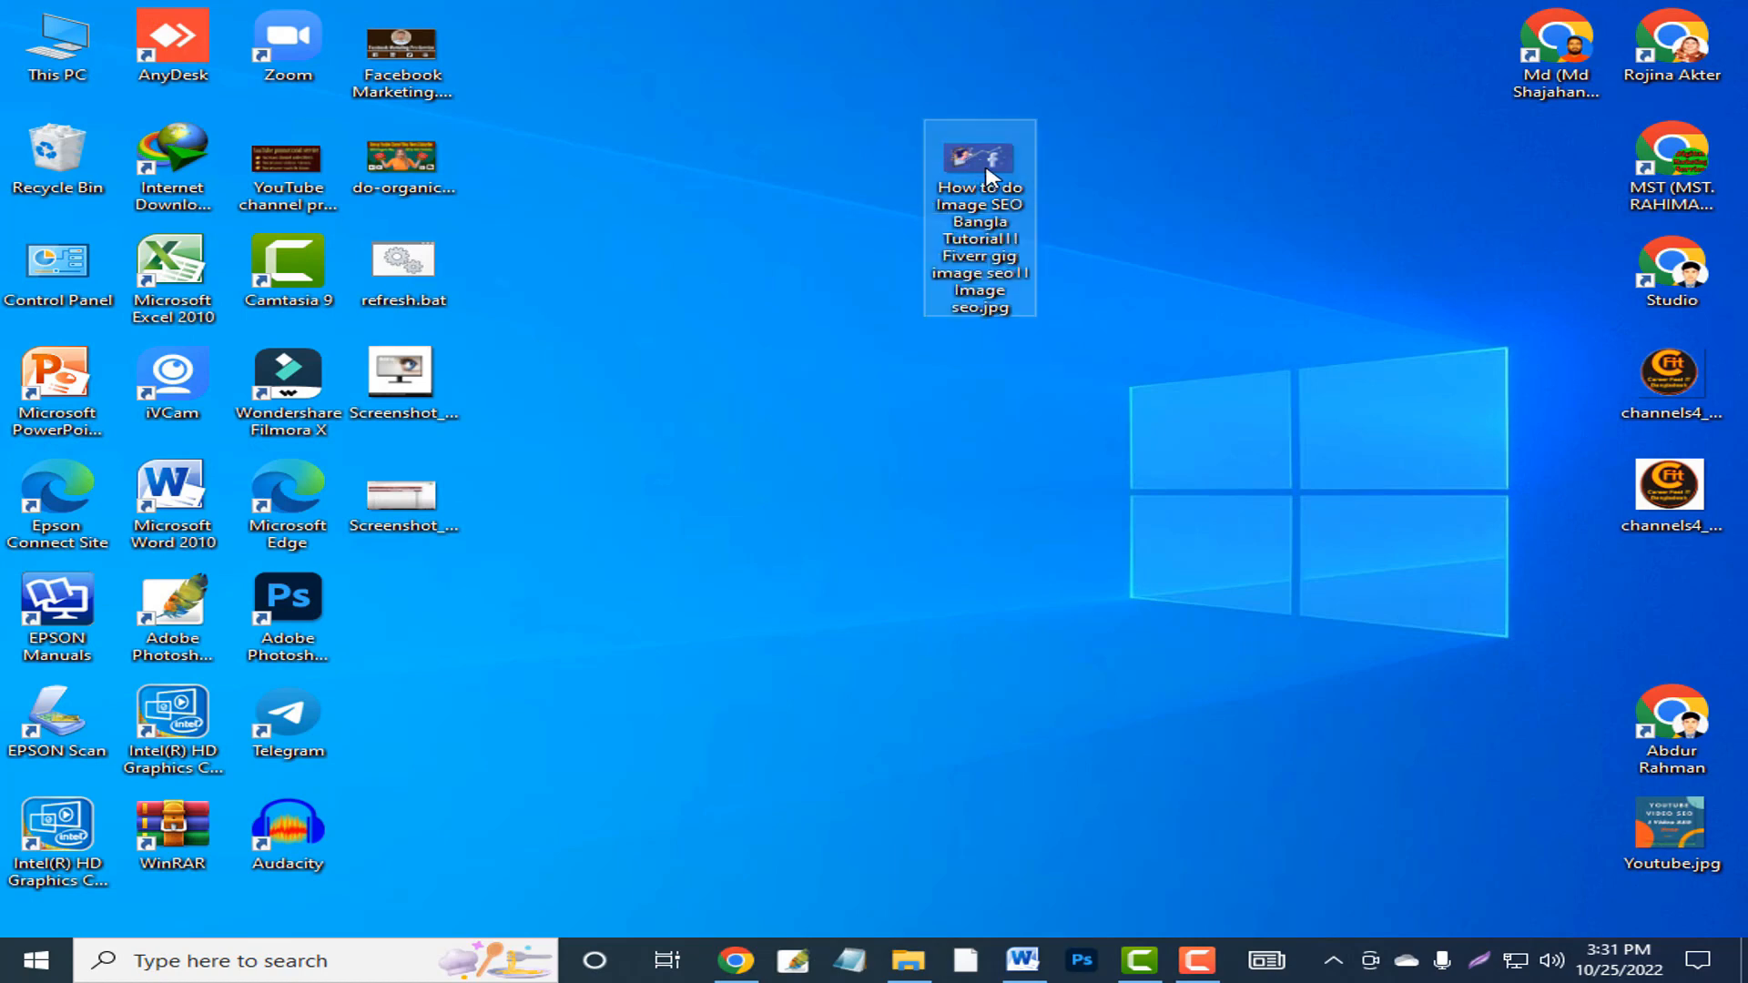
{"action": "right_click", "coordinate": [1018, 176]}
{"action": "left_click", "coordinate": [1066, 918]}
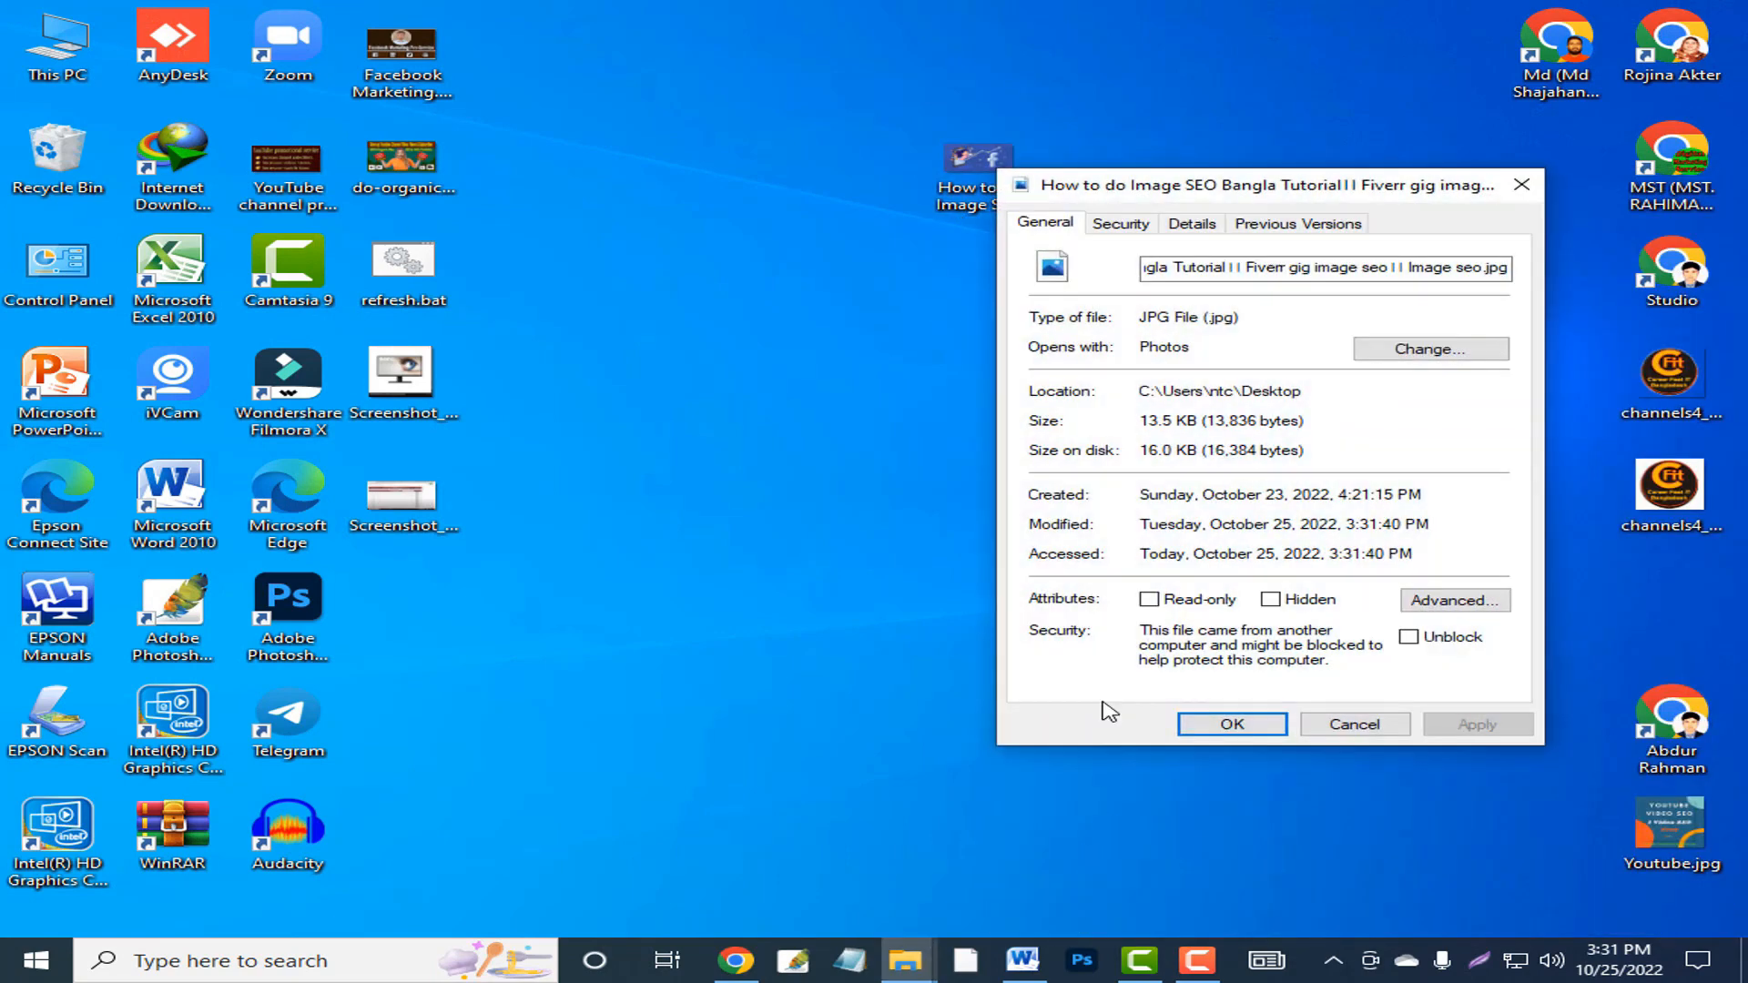
{"action": "left_click", "coordinate": [1191, 223]}
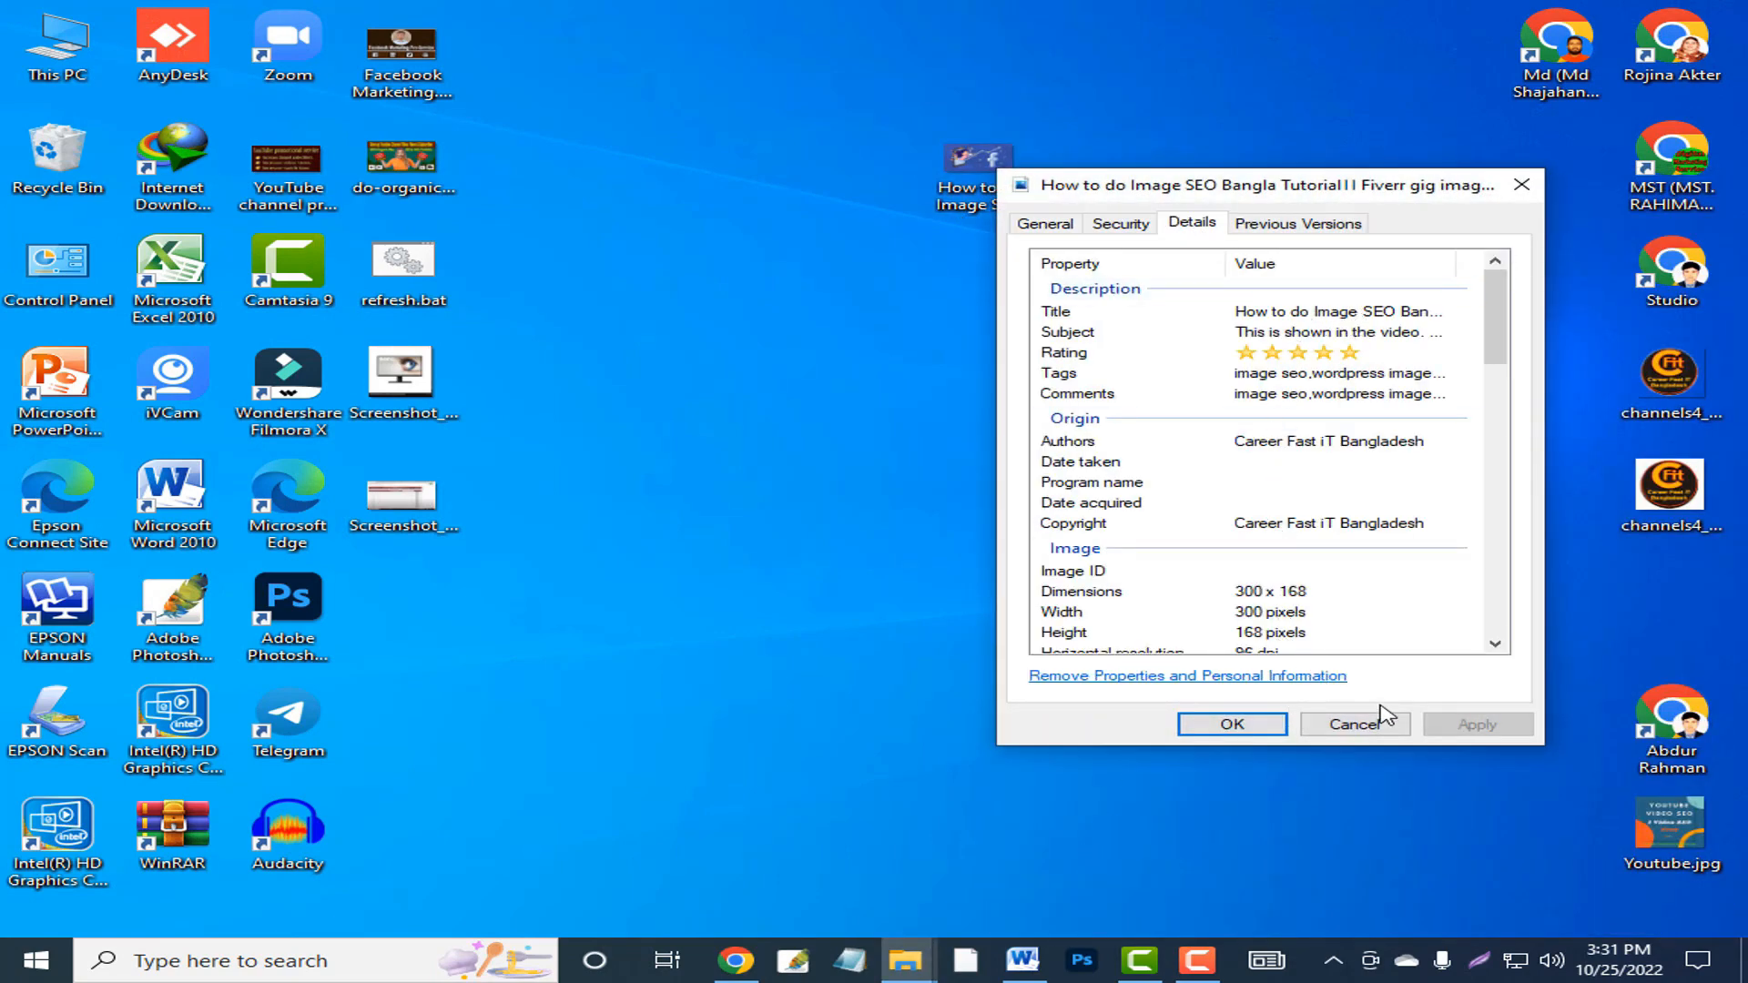
{"action": "left_click", "coordinate": [1227, 724]}
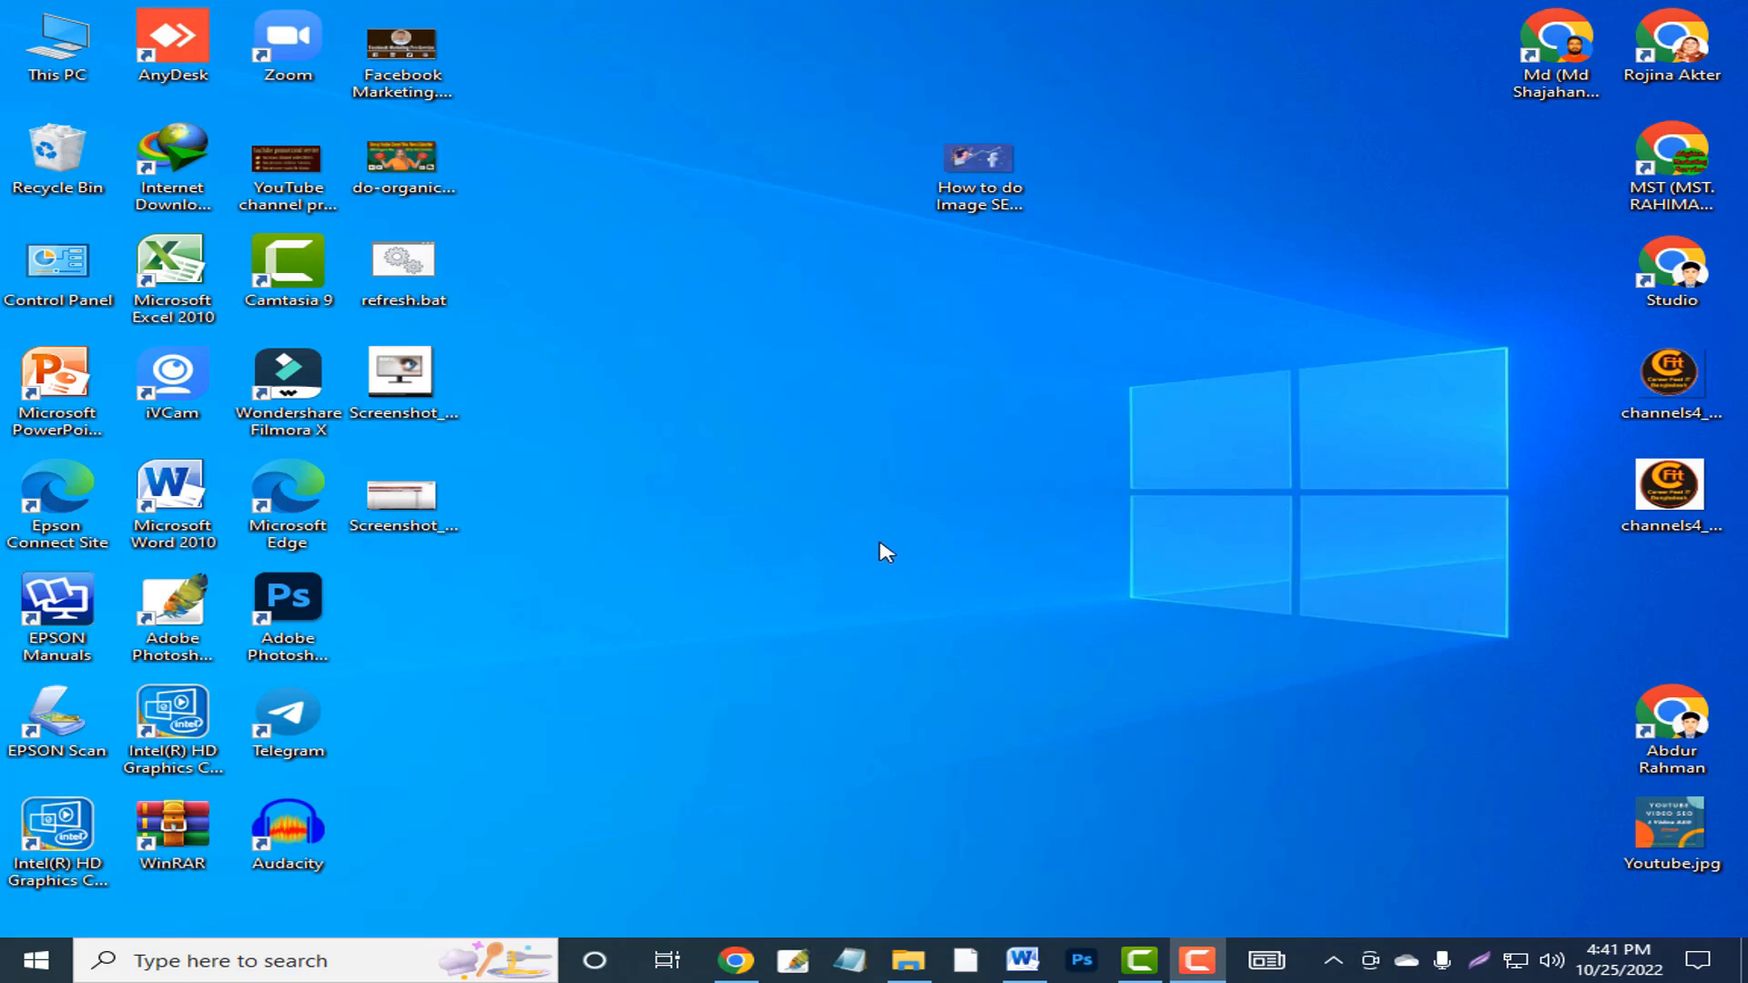
In File Explorer's Others folder, open the detailed file properties of the "How to do Image SEO Bangla Tutorial" image
{"action": "left_click", "coordinate": [911, 963]}
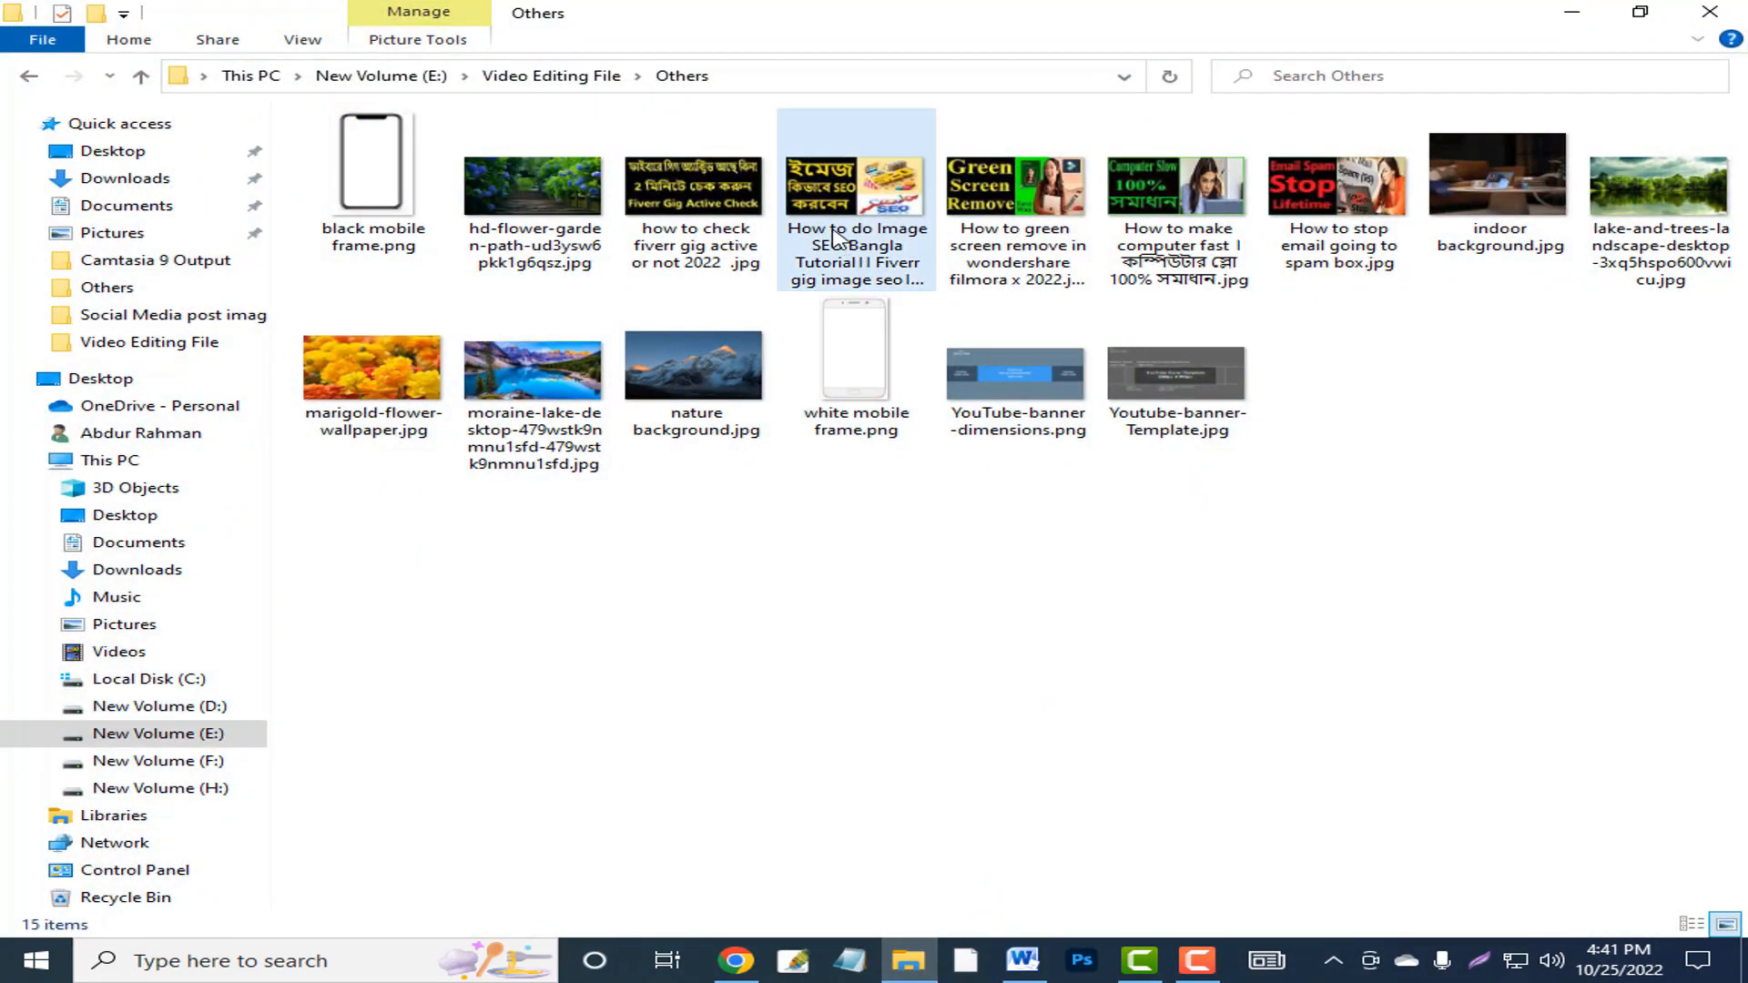
{"action": "right_click", "coordinate": [844, 195]}
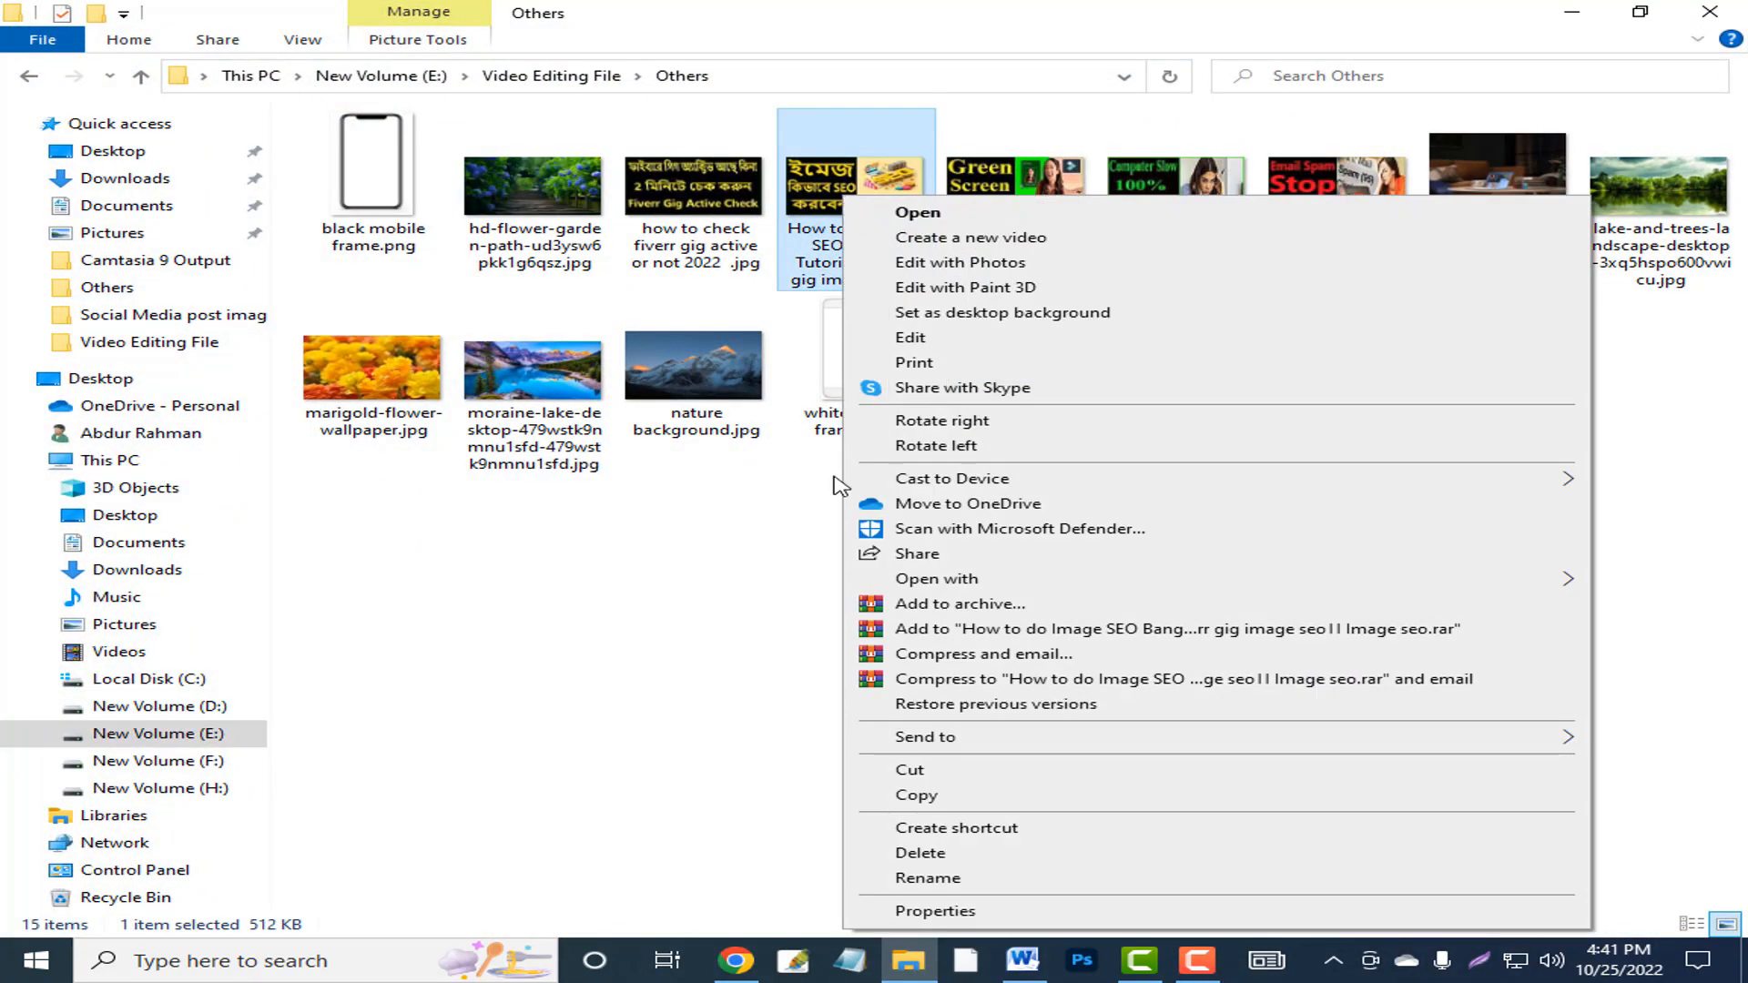
{"action": "left_click", "coordinate": [929, 912]}
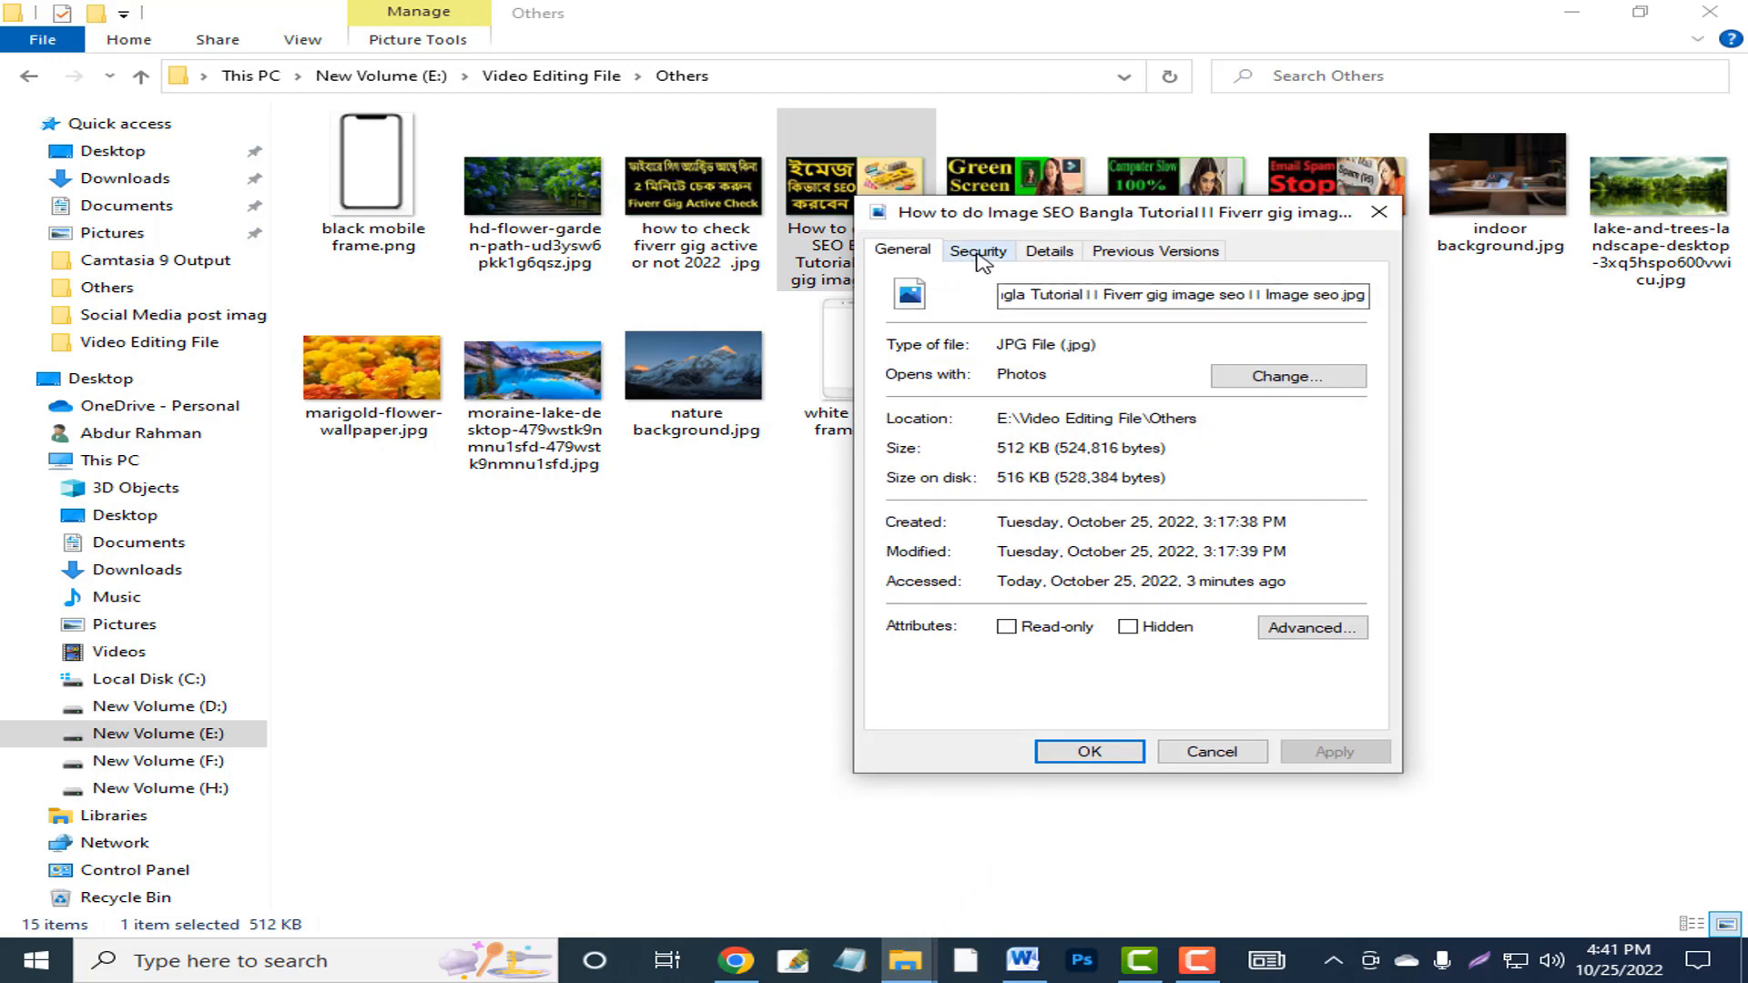
{"action": "left_click", "coordinate": [1050, 254]}
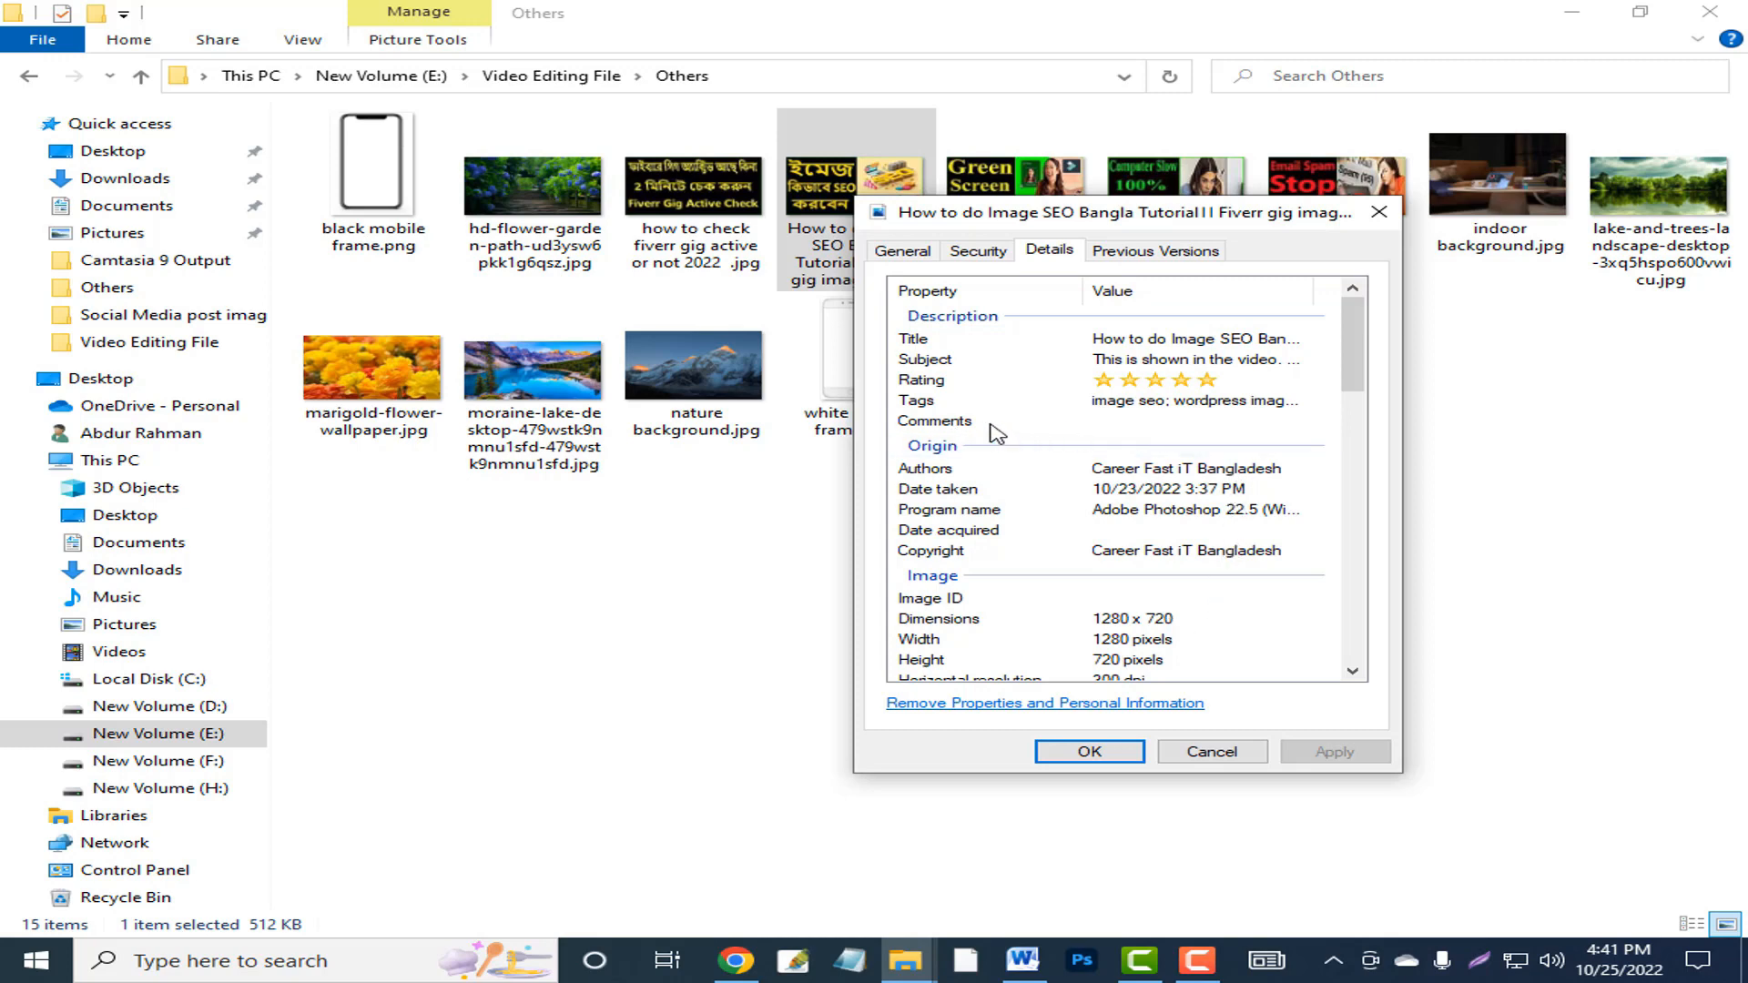
Paste the keyword list ending in "image seo by photoshop" into the image's Comments property, save it and minimise the folder window
{"action": "left_click", "coordinate": [937, 424]}
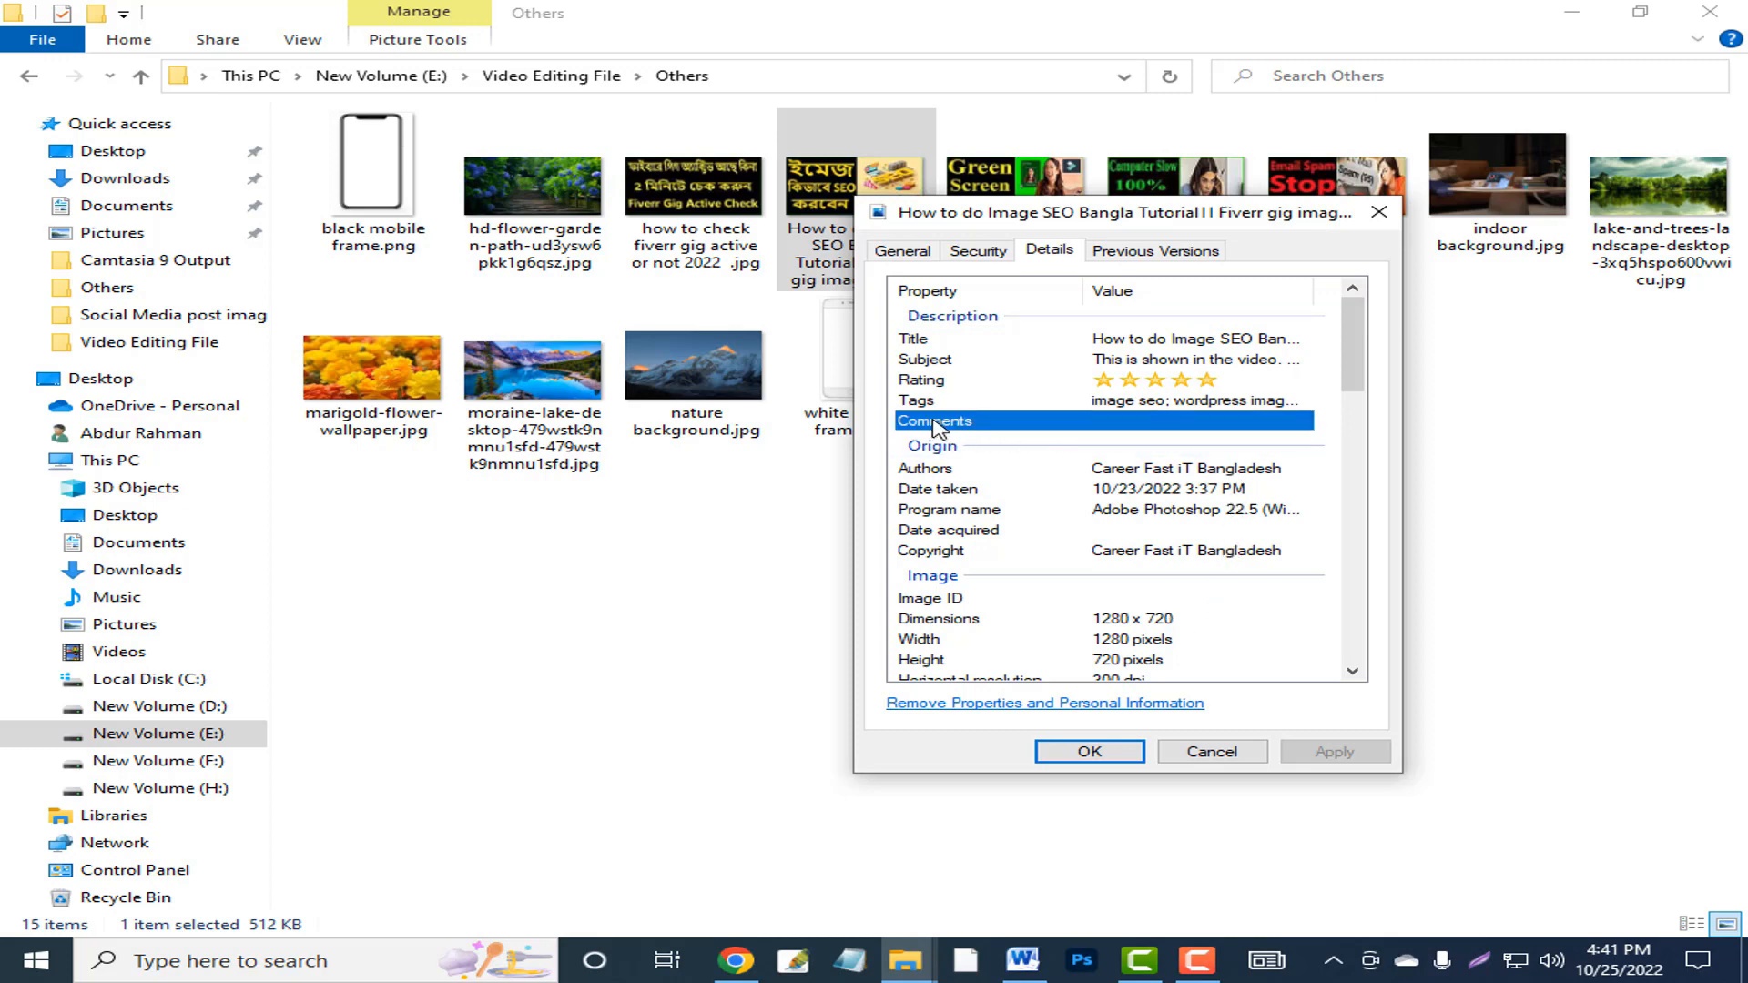
{"action": "left_click", "coordinate": [1149, 427]}
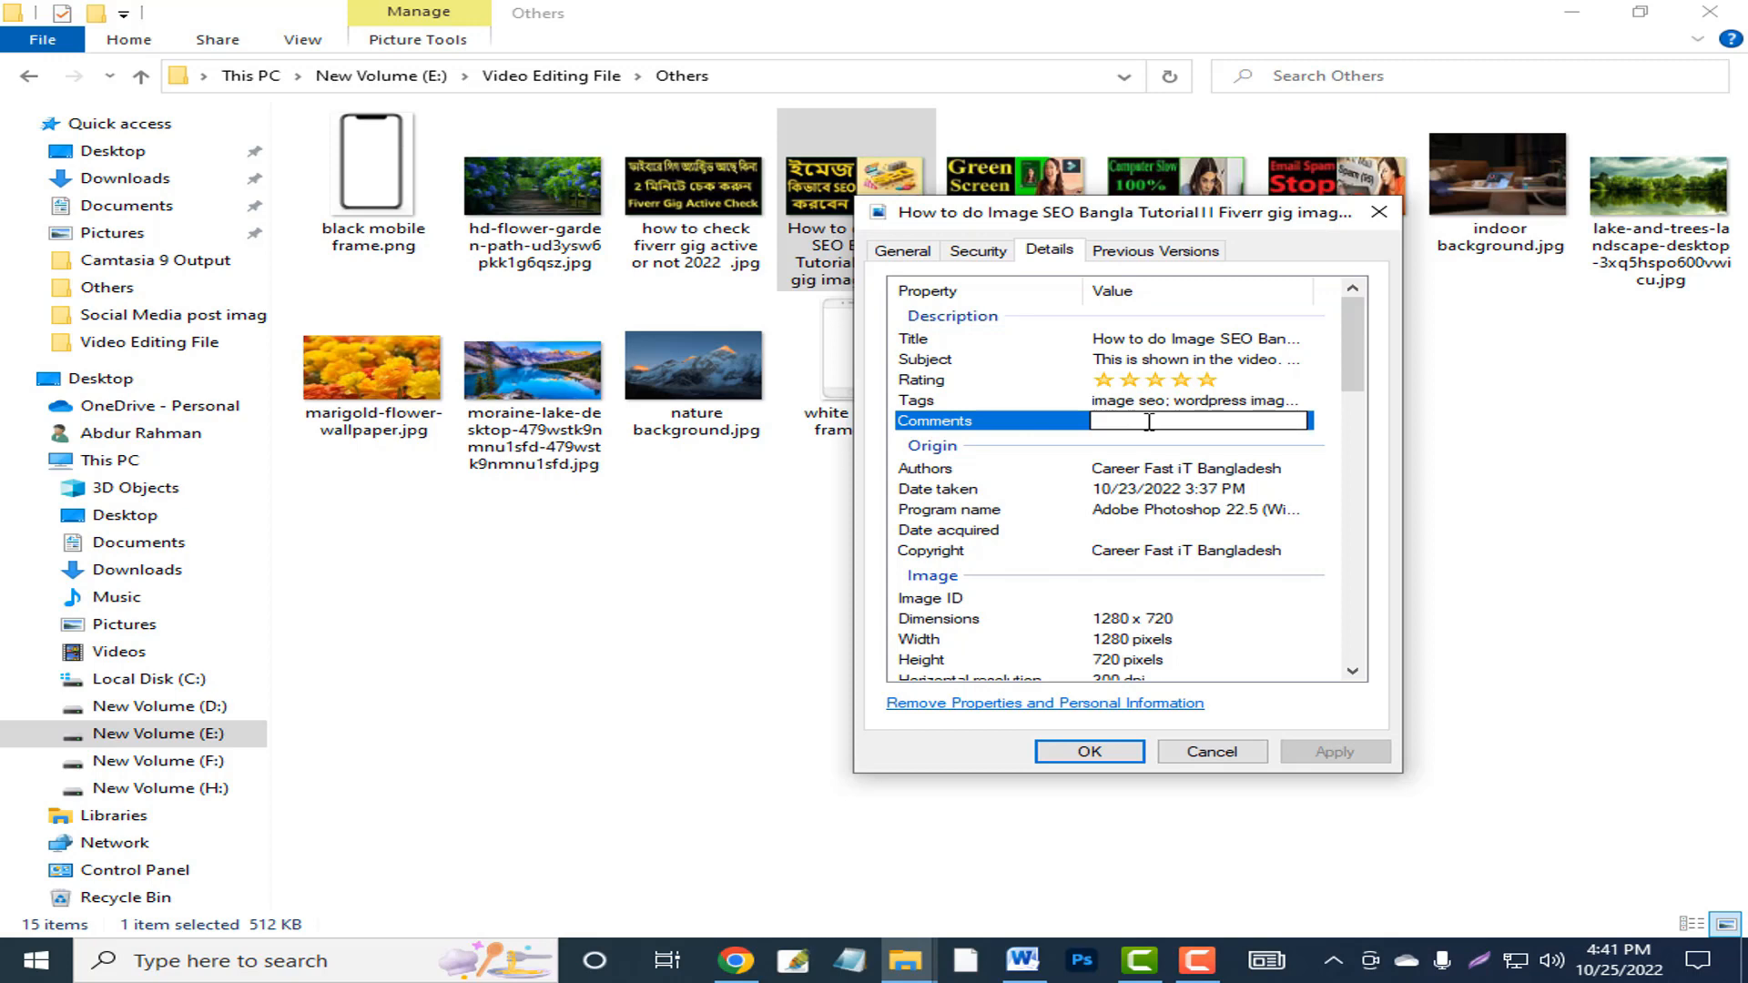
{"action": "left_click", "coordinate": [1131, 424]}
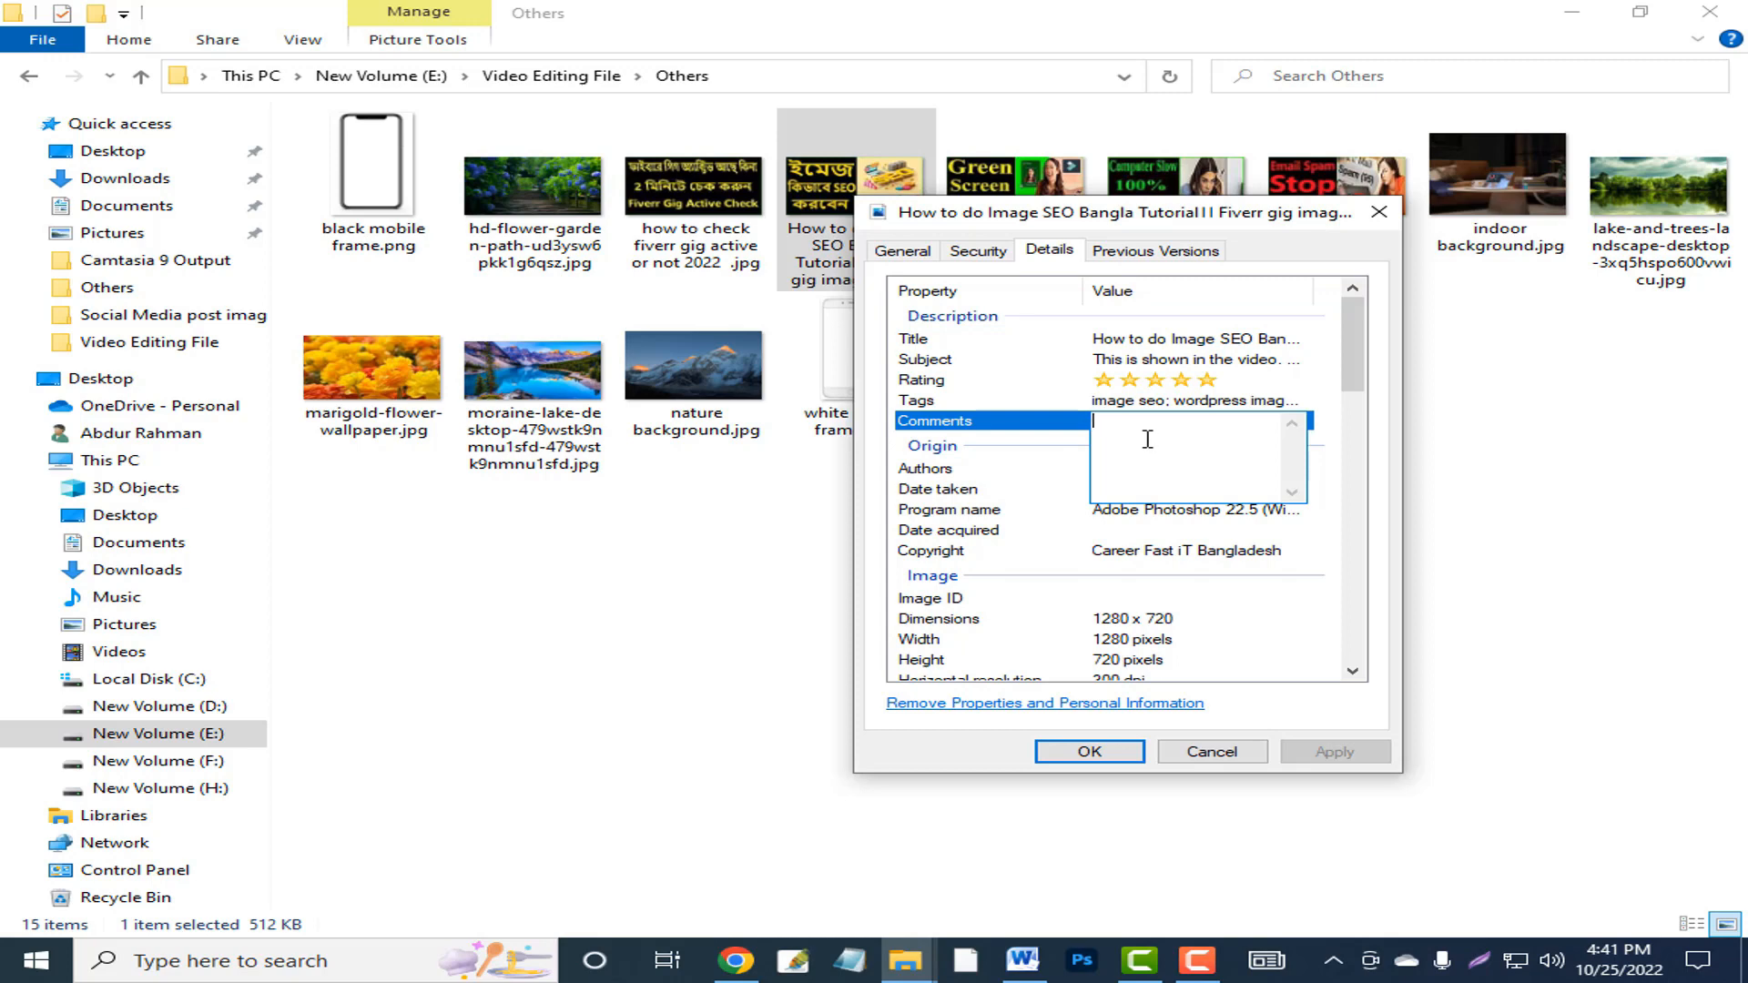
{"action": "key", "text": "ctrl+v"}
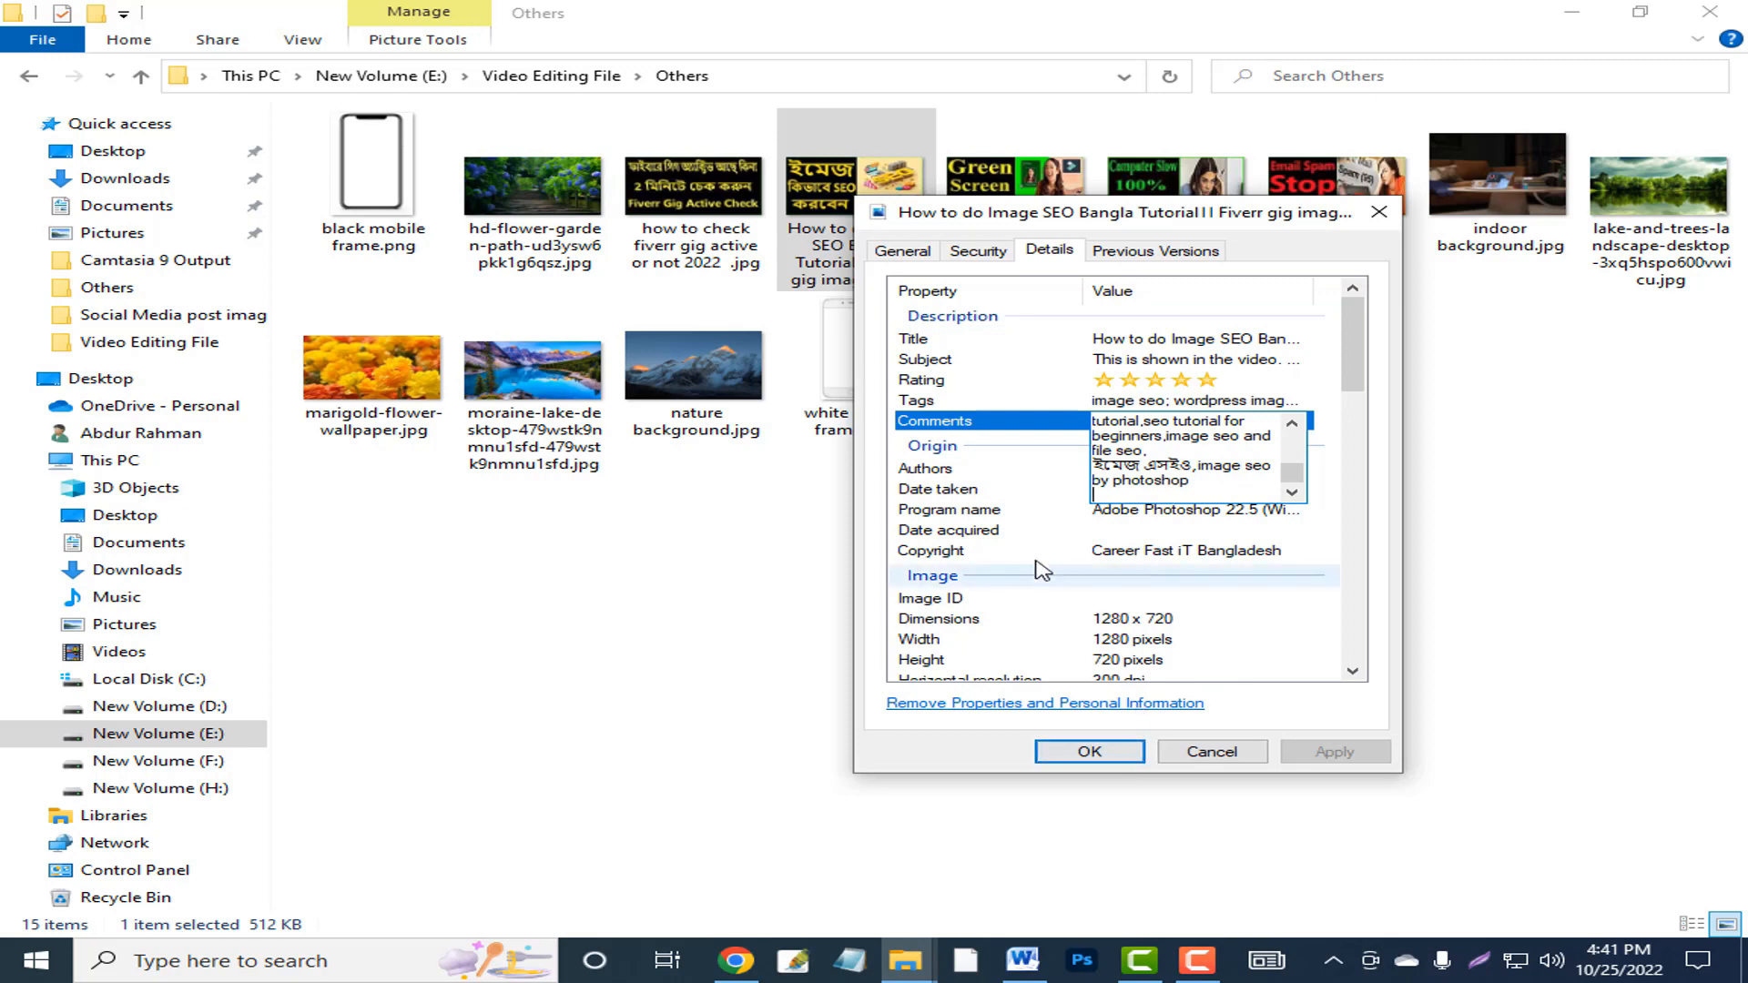
{"action": "left_click", "coordinate": [908, 468]}
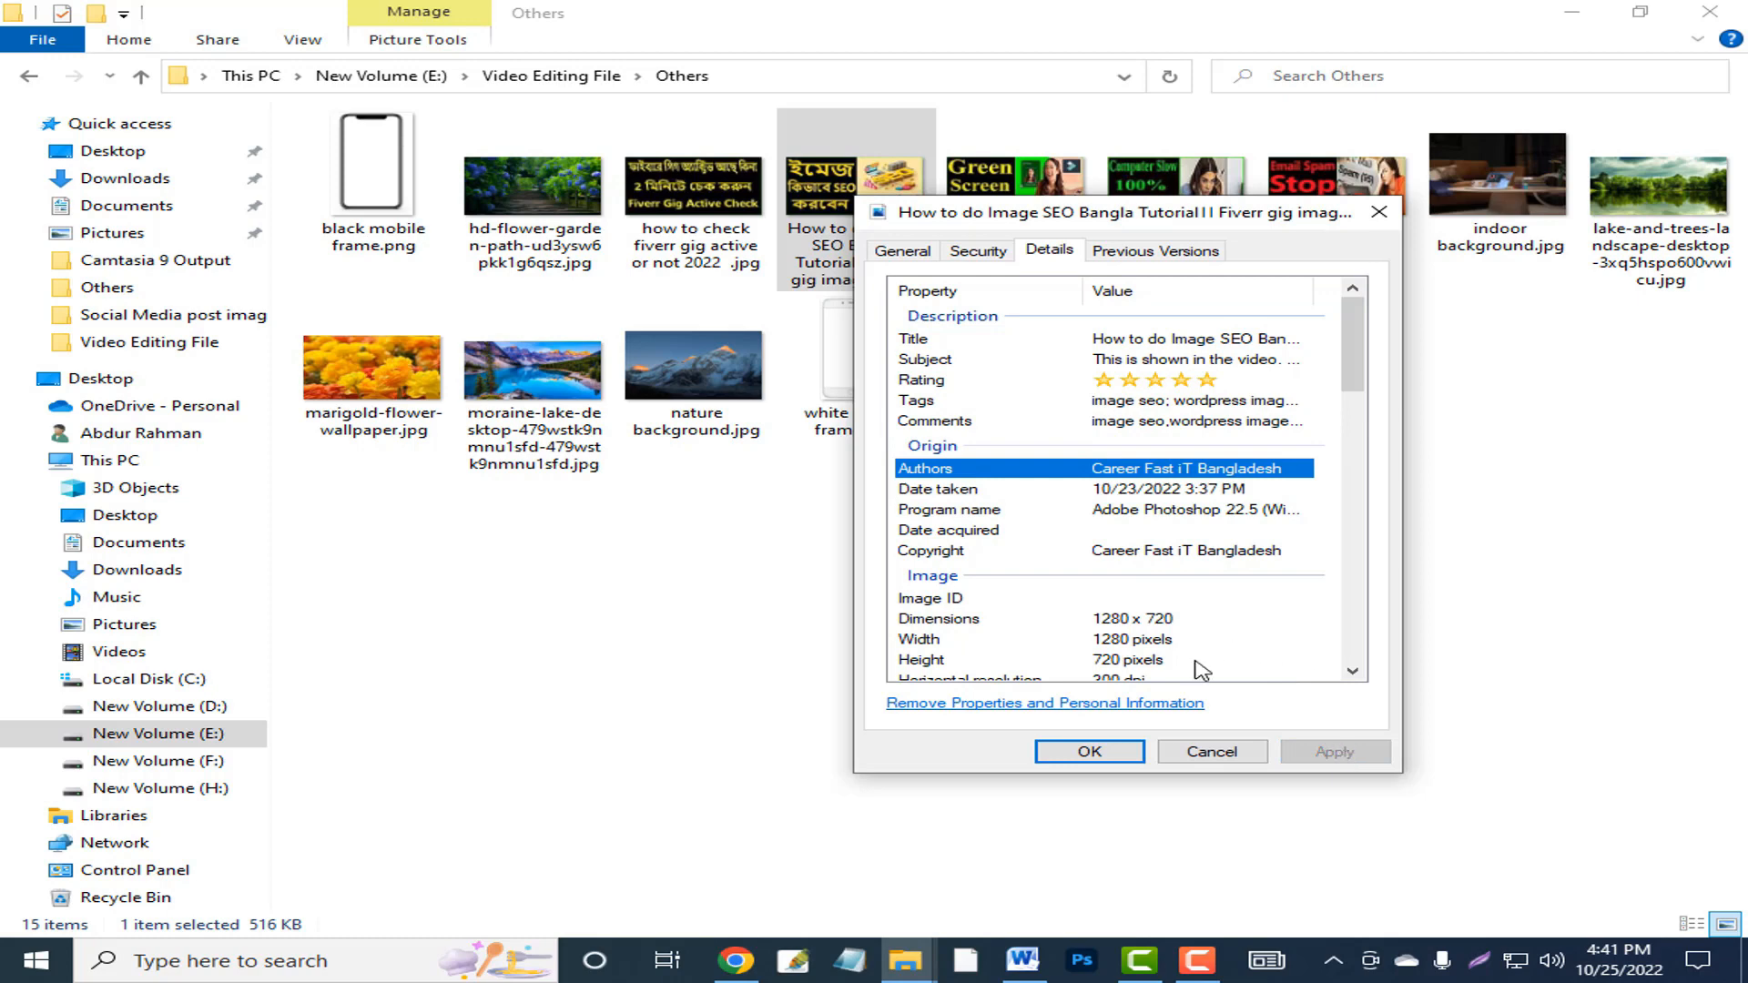
{"action": "left_click", "coordinate": [1103, 754]}
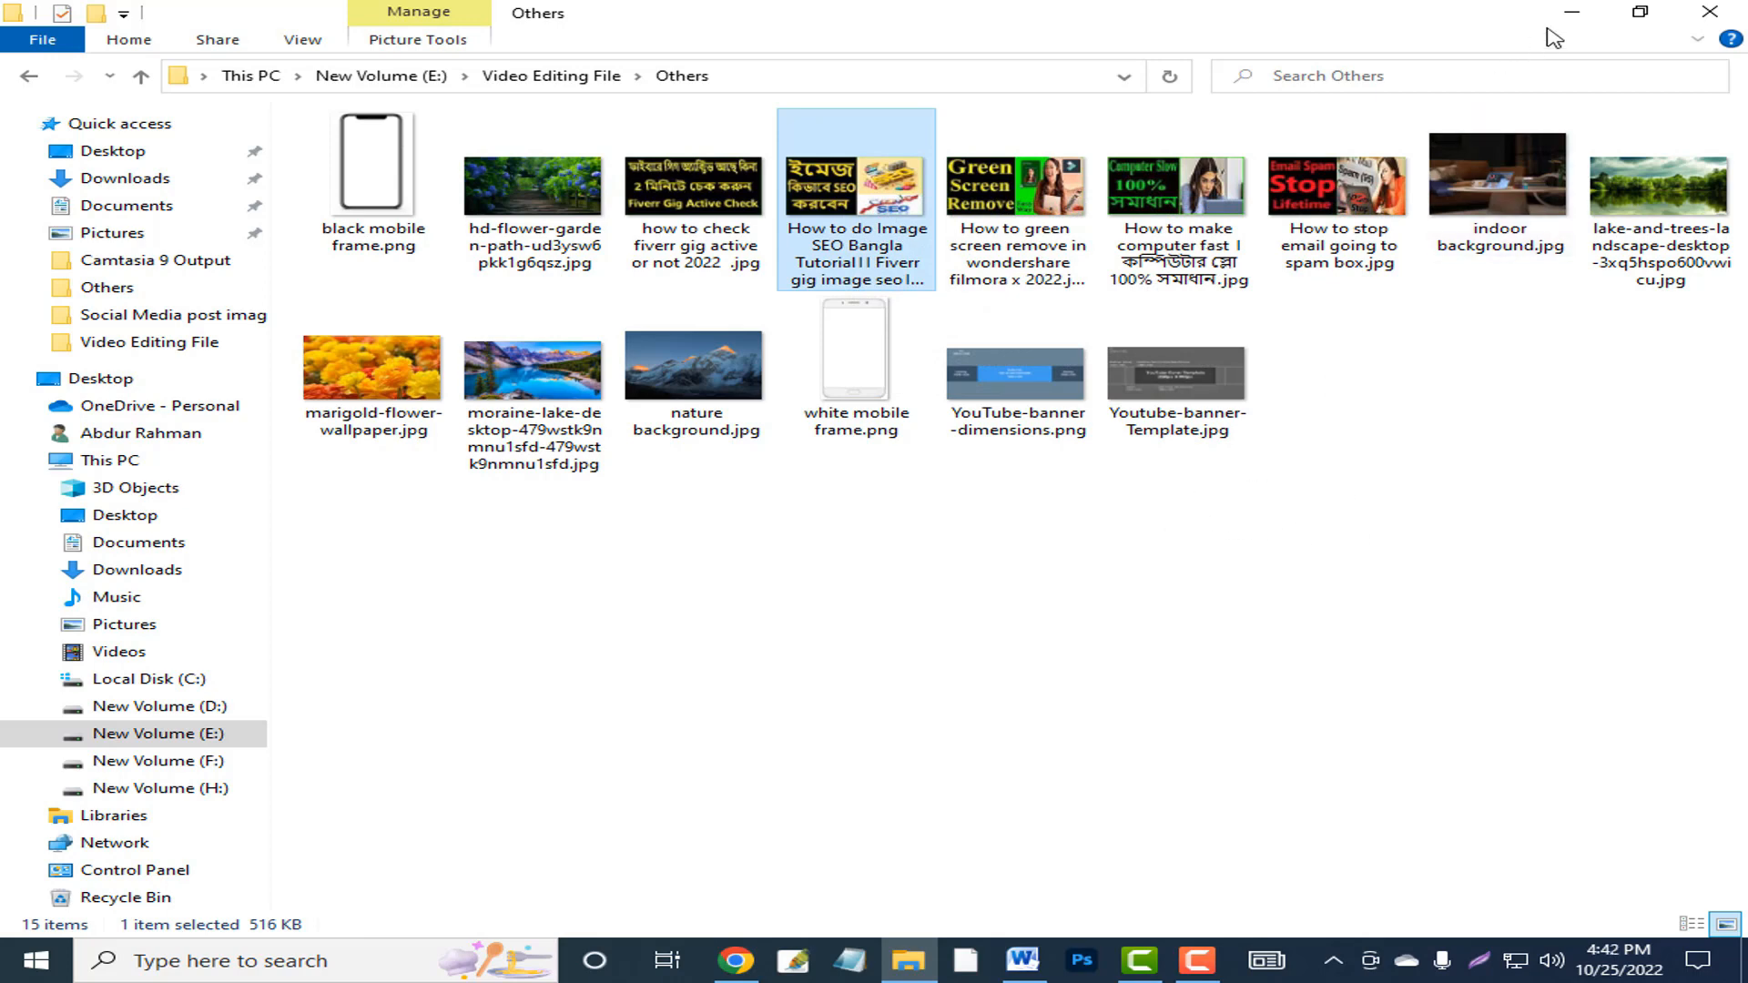
{"action": "left_click", "coordinate": [1571, 11]}
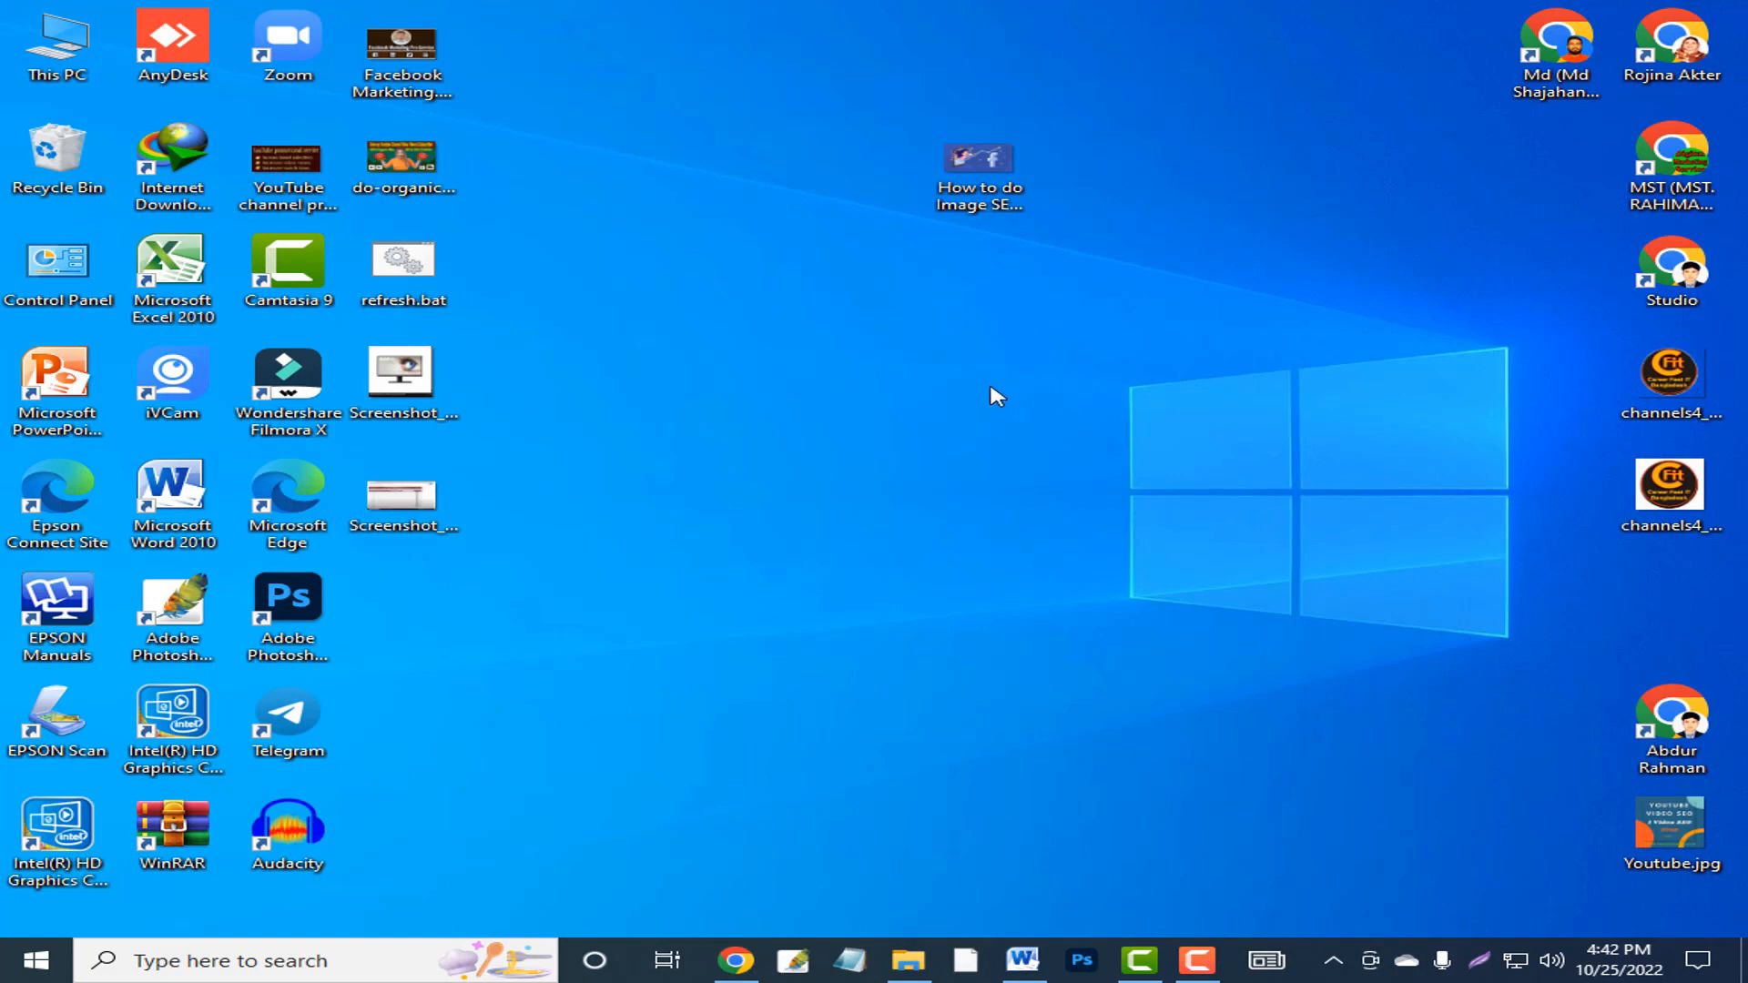